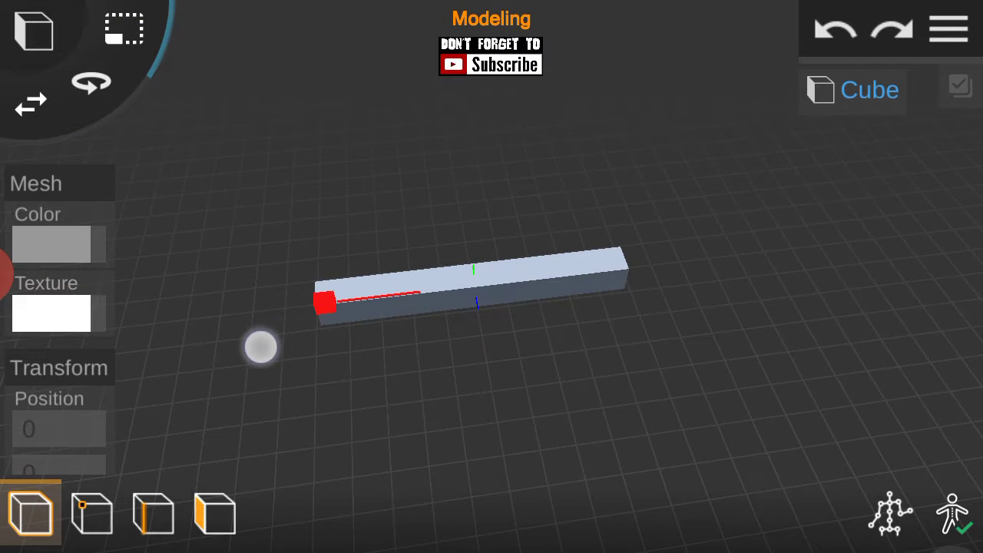
Extrude a side face of the thin slab outward to lengthen it into an L-shaped floor.
mouse_move(865, 348)
left_mouse_down()
mouse_move(815, 419)
mouse_move(740, 415)
left_mouse_up()
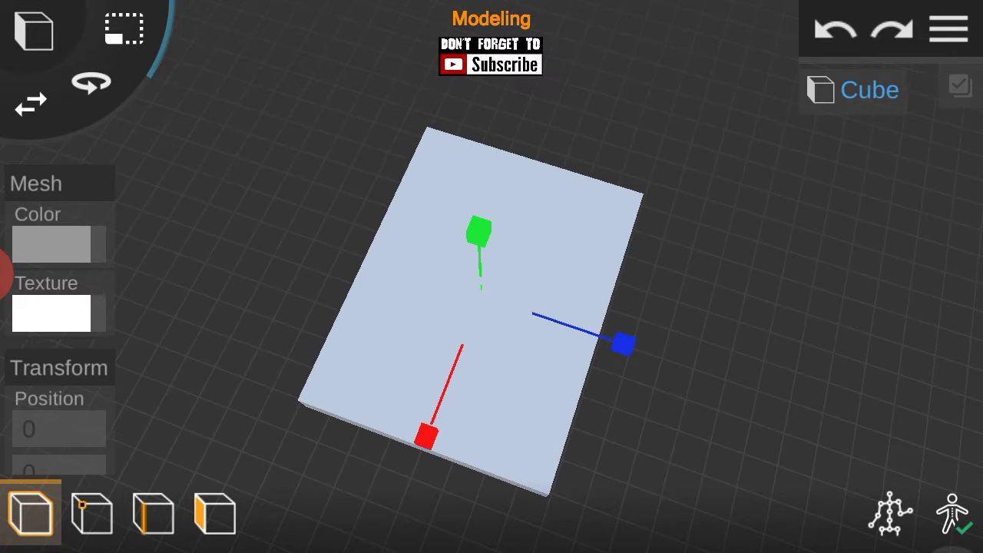
left_click(215, 513)
left_click(301, 514)
mouse_move(567, 309)
left_mouse_down()
mouse_move(845, 439)
mouse_move(748, 297)
mouse_move(702, 345)
mouse_move(681, 398)
mouse_move(769, 398)
left_mouse_up()
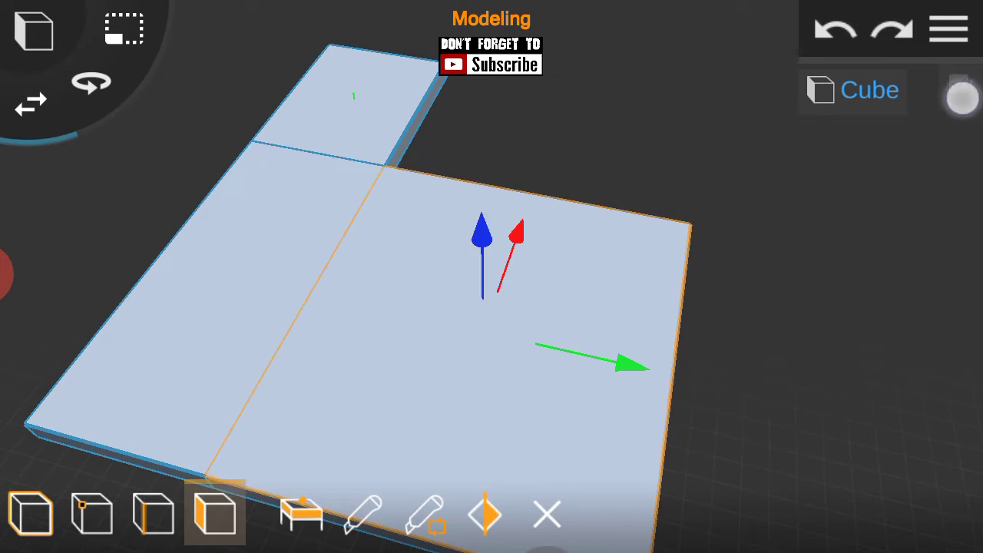
Extrude the bar's lower front face to build out the L-shaped box.
mouse_move(823, 373)
left_mouse_down()
mouse_move(835, 340)
mouse_move(766, 279)
left_mouse_up()
mouse_move(507, 135)
left_mouse_down()
mouse_move(533, 84)
mouse_move(522, 73)
mouse_move(717, 287)
left_mouse_up()
left_click_drag(529, 98, 540, 103)
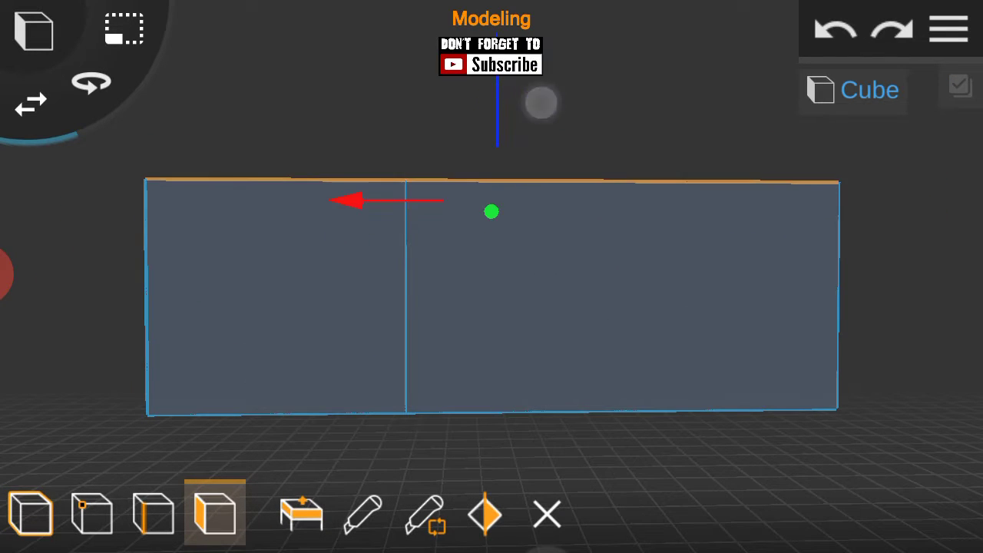
left_click(541, 103)
left_click_drag(584, 323, 670, 353)
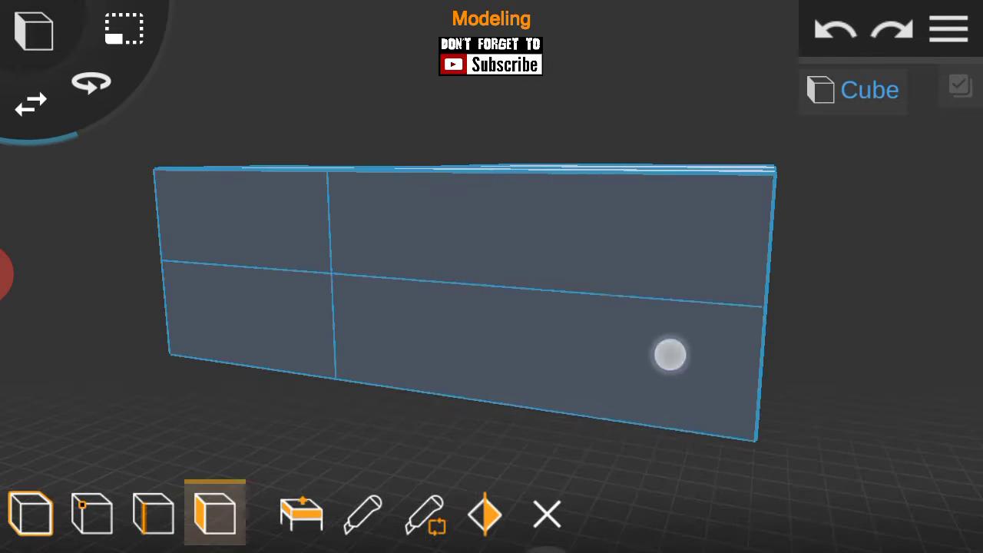
left_click_drag(131, 297, 236, 267)
left_click(301, 513)
mouse_move(192, 307)
left_mouse_down()
mouse_move(285, 316)
mouse_move(314, 332)
left_mouse_up()
left_click_drag(435, 217, 812, 330)
scroll(470, 231, "up", 5)
left_click_drag(193, 198, 272, 337)
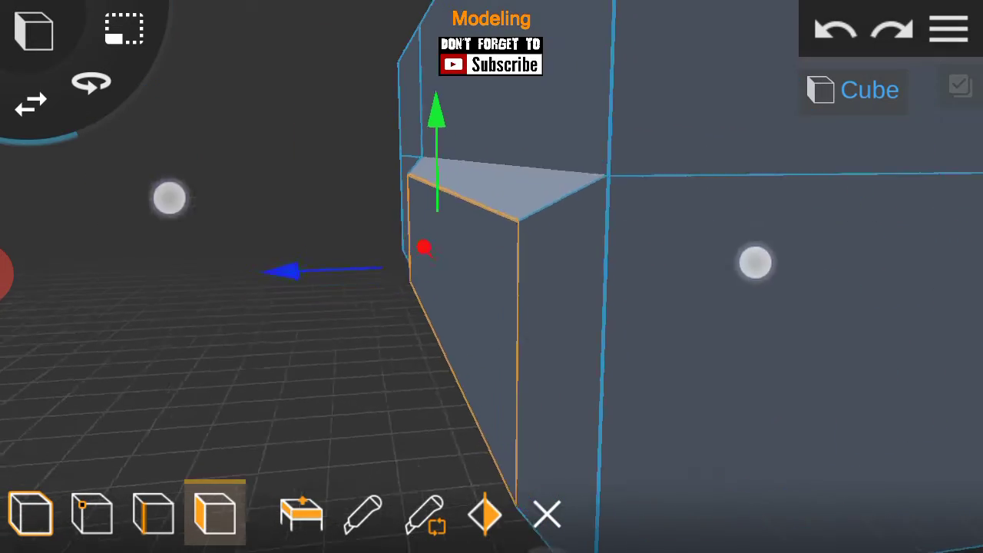
scroll(491, 308, "down", 5)
Select and reposition a vertical side edge of the bar in edge mode.
left_click(153, 512)
left_click(592, 292)
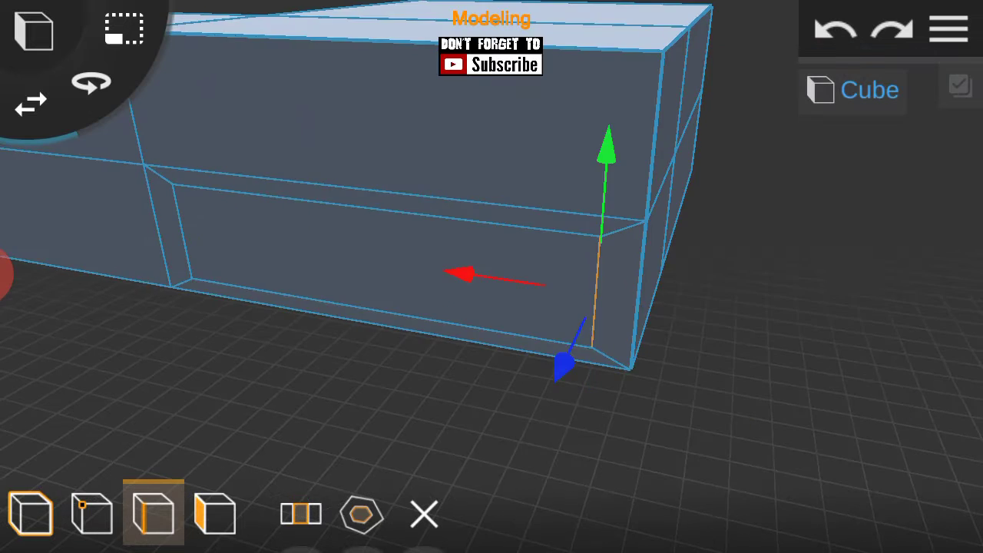
left_click_drag(691, 330, 431, 328)
left_click_drag(812, 238, 883, 253)
left_click_drag(277, 231, 230, 238)
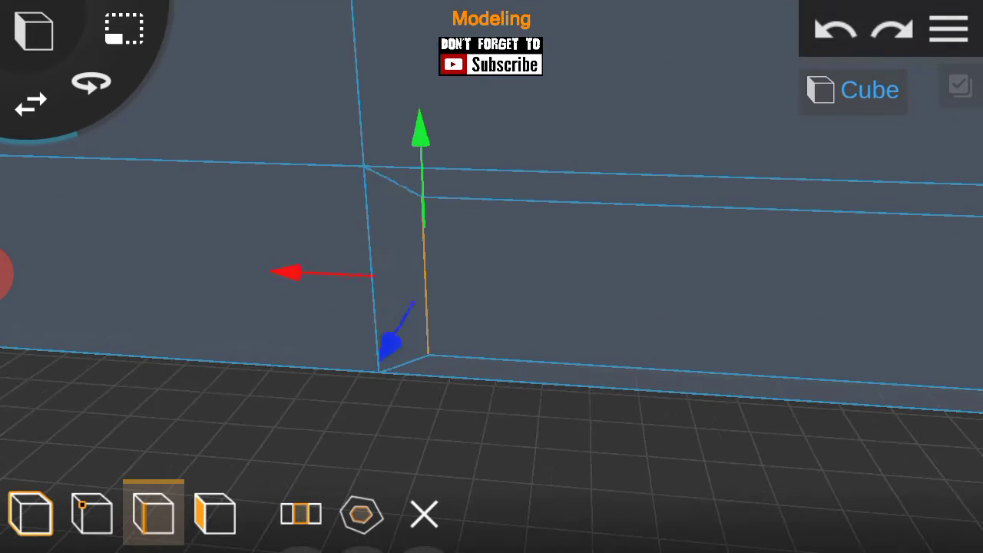
mouse_move(884, 461)
left_mouse_down()
mouse_move(796, 389)
mouse_move(669, 211)
left_mouse_up()
mouse_move(876, 257)
left_mouse_down()
mouse_move(745, 379)
mouse_move(836, 437)
left_mouse_up()
mouse_move(387, 327)
left_mouse_down()
mouse_move(500, 358)
mouse_move(502, 384)
left_mouse_up()
left_click(949, 28)
left_click(949, 28)
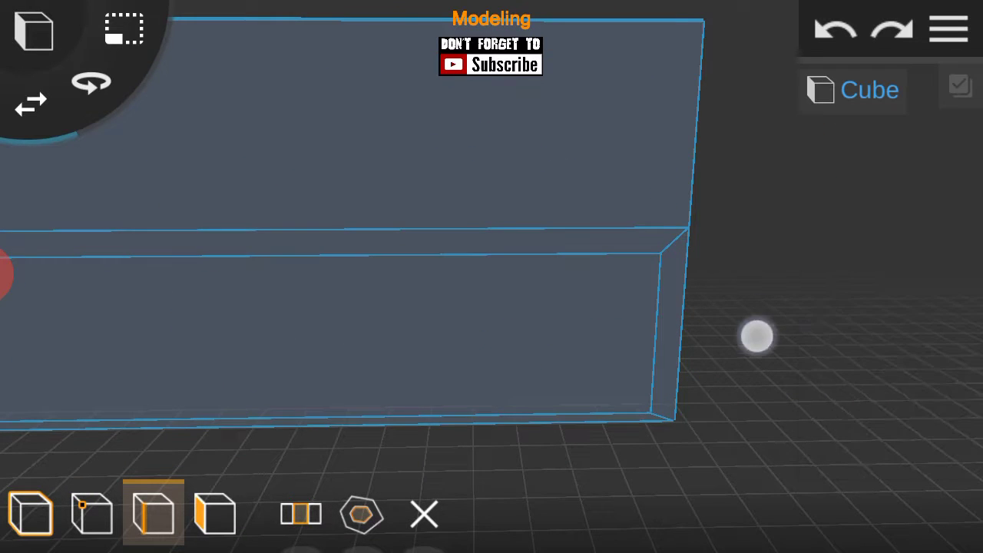
left_click_drag(537, 323, 769, 325)
left_click(711, 423)
mouse_move(711, 423)
left_mouse_down()
mouse_move(617, 268)
mouse_move(665, 410)
mouse_move(739, 318)
mouse_move(762, 269)
left_mouse_up()
Extrude the two selected upper faces upward into a second tier.
left_click(213, 514)
left_click(214, 352)
left_click(176, 362)
left_click(301, 513)
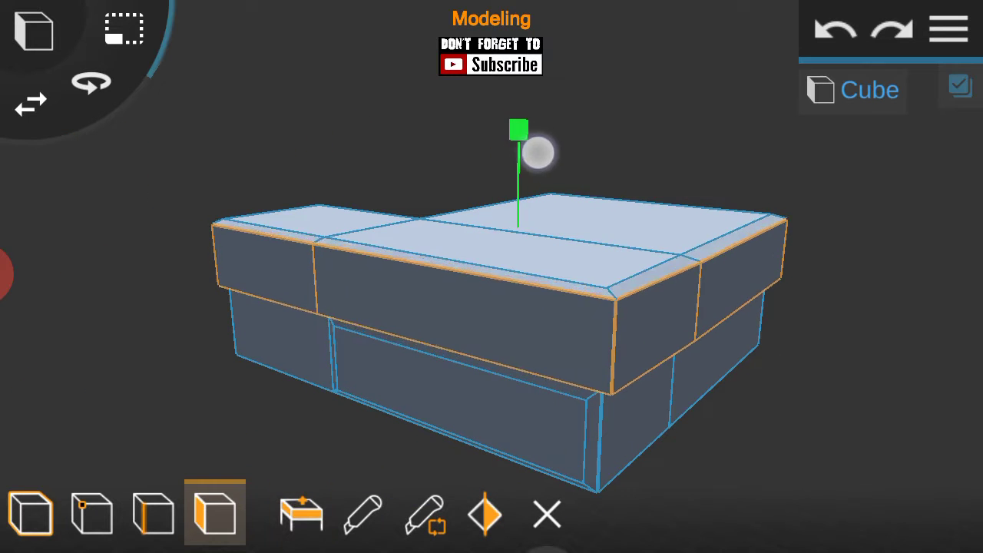
mouse_move(545, 160)
left_mouse_down()
mouse_move(332, 300)
mouse_move(222, 195)
mouse_move(483, 316)
mouse_move(777, 296)
mouse_move(747, 262)
left_mouse_up()
Undo the last extrusion and cut a horizontal edge loop around the box.
left_click(835, 29)
left_click_drag(264, 348, 350, 343)
left_click(425, 513)
left_click_drag(537, 338, 667, 334)
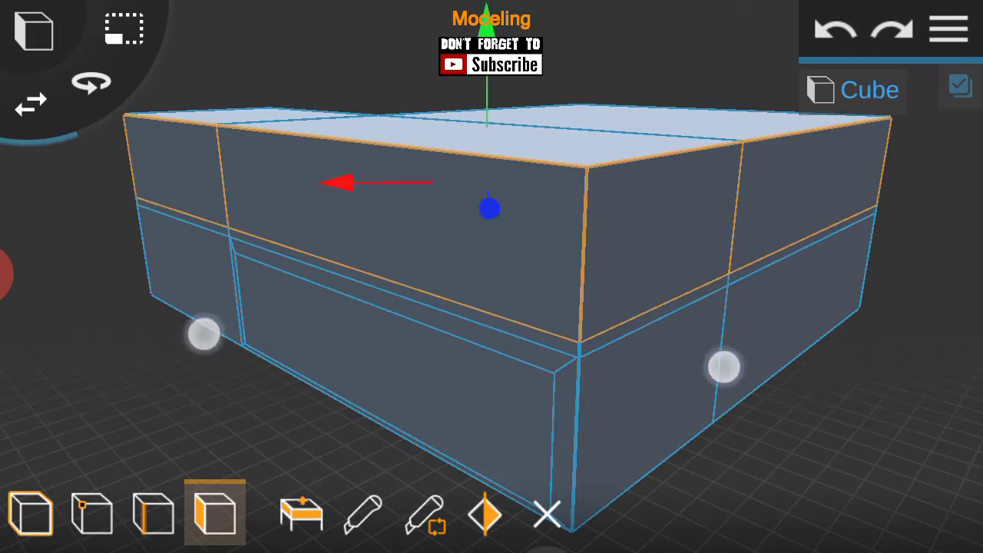
left_click_drag(203, 332, 307, 338)
left_click(302, 513)
mouse_move(511, 176)
left_mouse_down()
mouse_move(318, 287)
mouse_move(301, 268)
left_mouse_up()
scroll(498, 304, "up", 3)
scroll(596, 335, "down", 3)
scroll(492, 307, "up", 3)
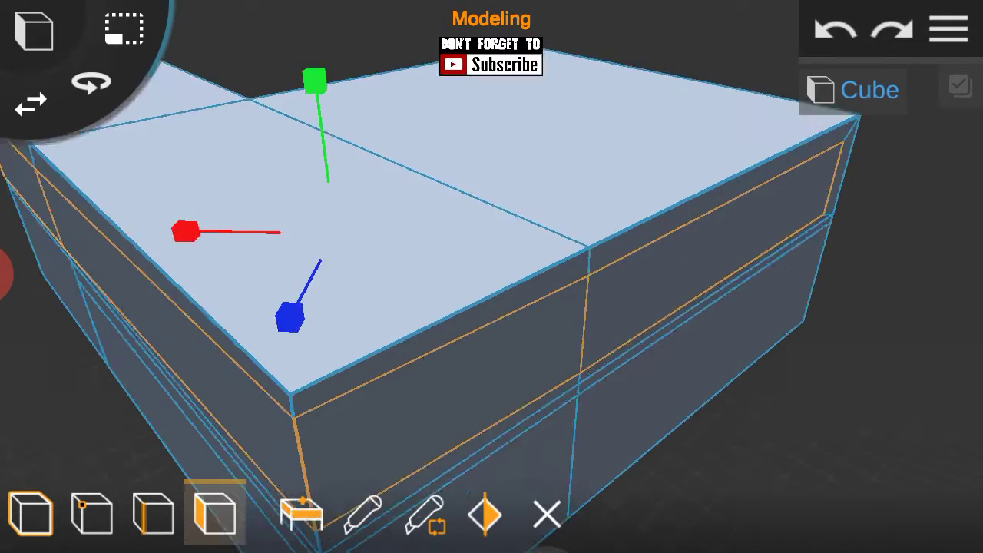
left_click_drag(812, 369, 803, 325)
Move a side-wall edge sideways to start shaping the ledge.
left_click(153, 513)
left_click_drag(898, 300, 850, 236)
left_click_drag(386, 276, 344, 268)
mouse_move(726, 327)
left_mouse_down()
mouse_move(709, 341)
mouse_move(788, 327)
mouse_move(670, 368)
mouse_move(735, 330)
mouse_move(289, 263)
left_mouse_up()
mouse_move(716, 359)
left_mouse_down()
mouse_move(654, 349)
mouse_move(715, 345)
mouse_move(230, 341)
mouse_move(871, 291)
left_mouse_up()
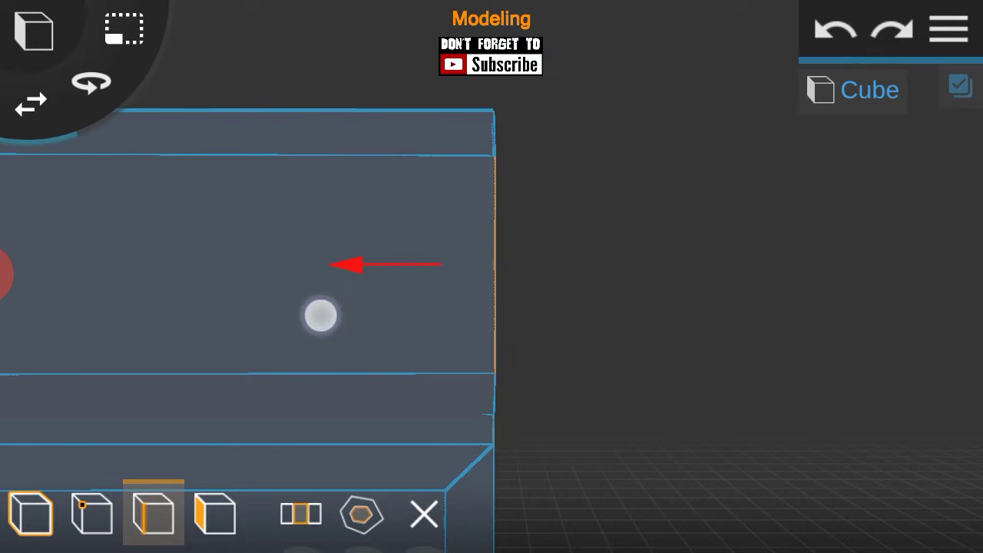
left_click_drag(275, 294, 301, 274)
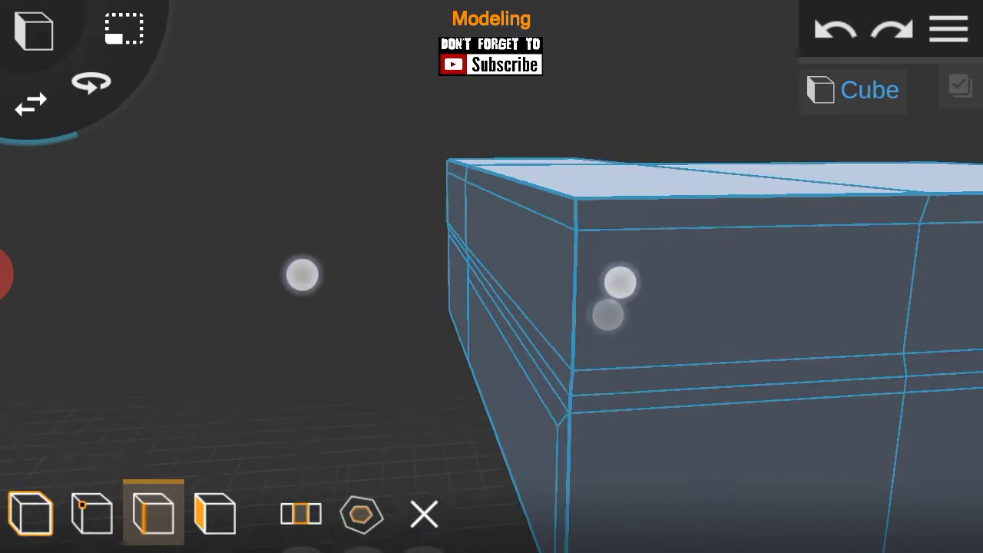
left_click_drag(562, 265, 697, 322)
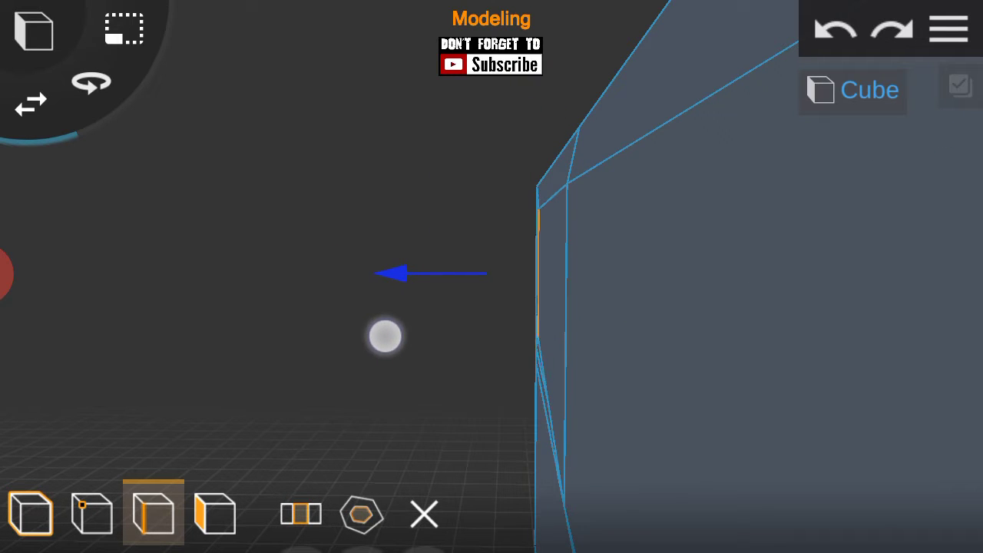
left_click_drag(758, 414, 351, 332)
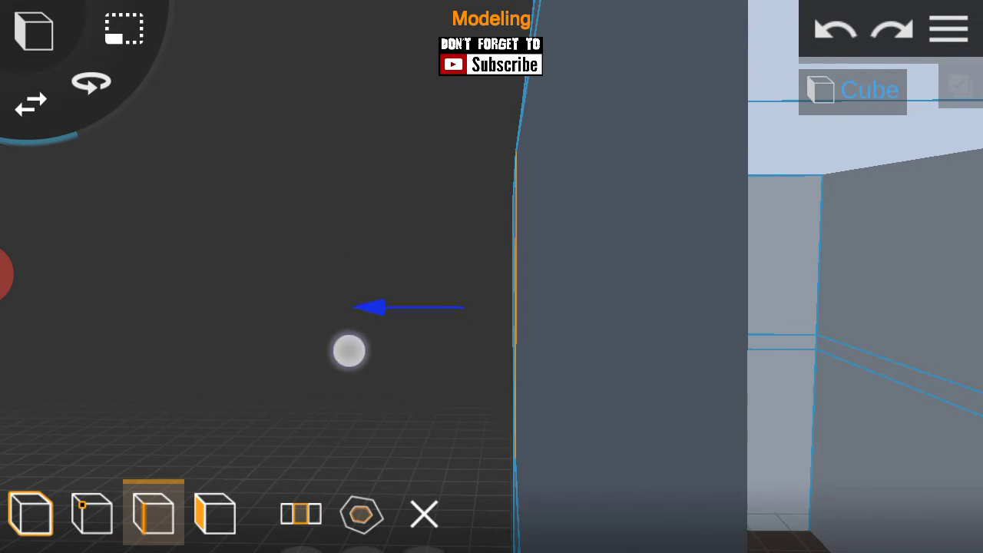
left_click_drag(791, 345, 814, 423)
left_click_drag(408, 371, 220, 351)
left_click_drag(764, 312, 799, 352)
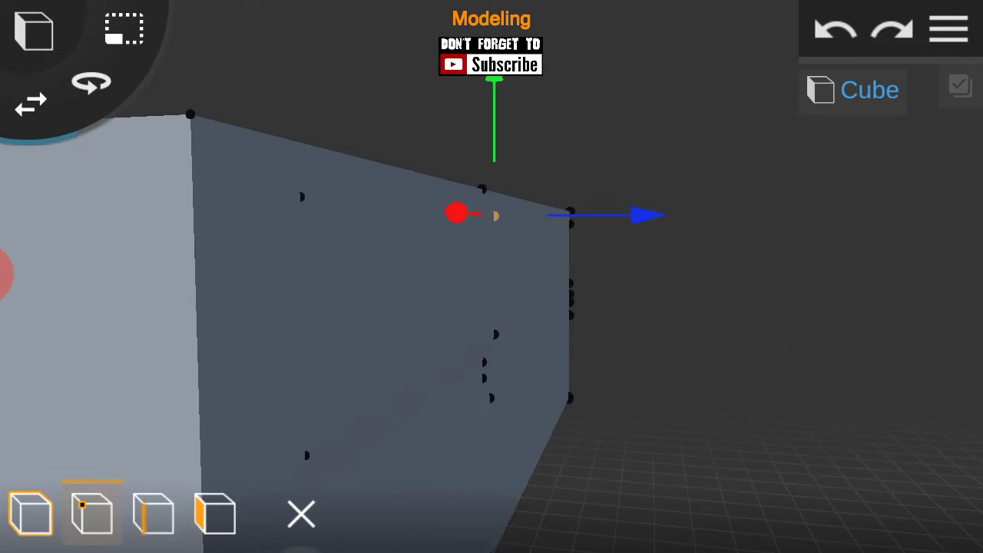
left_click_drag(704, 359, 766, 345)
Select a vertex, then the vertical edge at the box's right end.
left_click(665, 195)
left_click(215, 511)
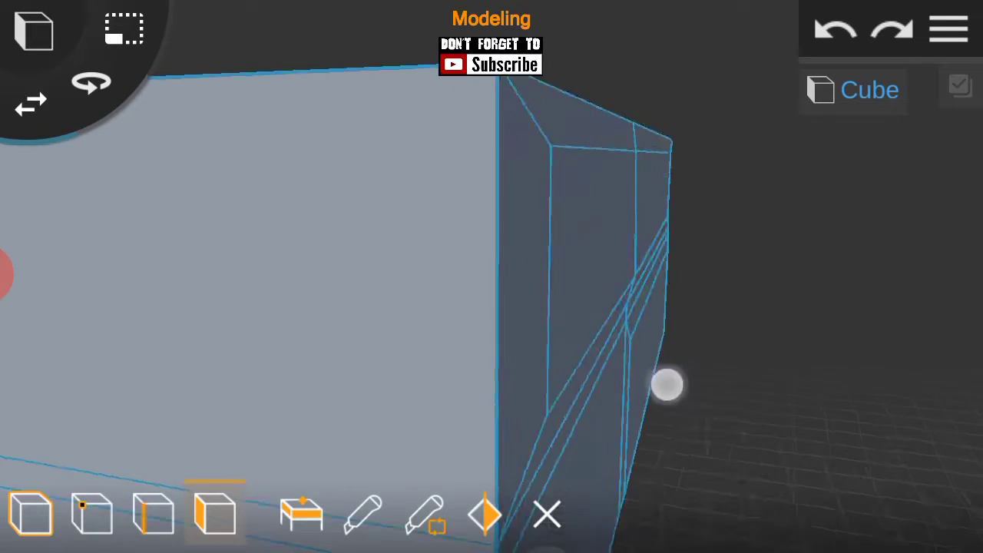
left_click_drag(665, 384, 608, 331)
left_click(153, 511)
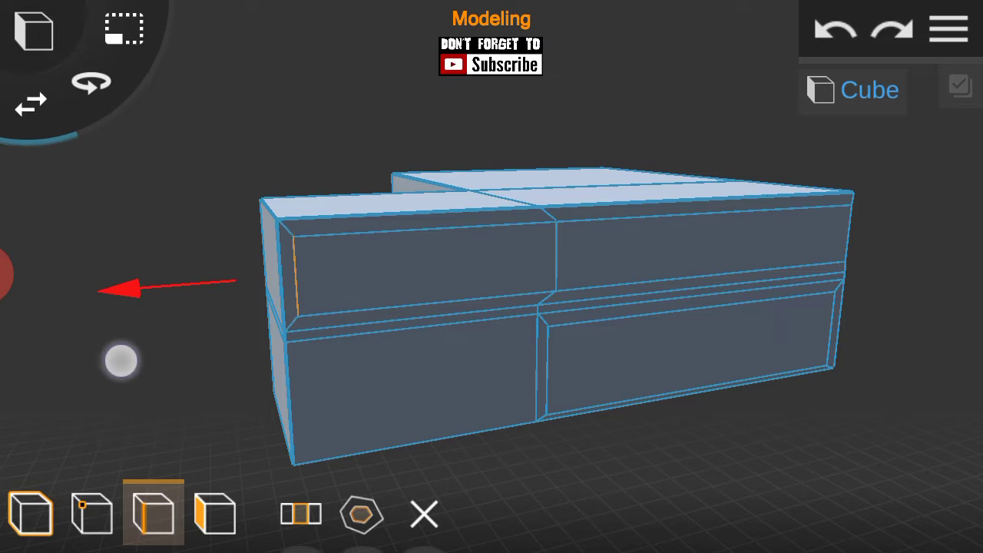
mouse_move(121, 361)
left_mouse_down()
mouse_move(650, 338)
mouse_move(733, 353)
left_mouse_up()
left_click_drag(650, 354, 304, 316)
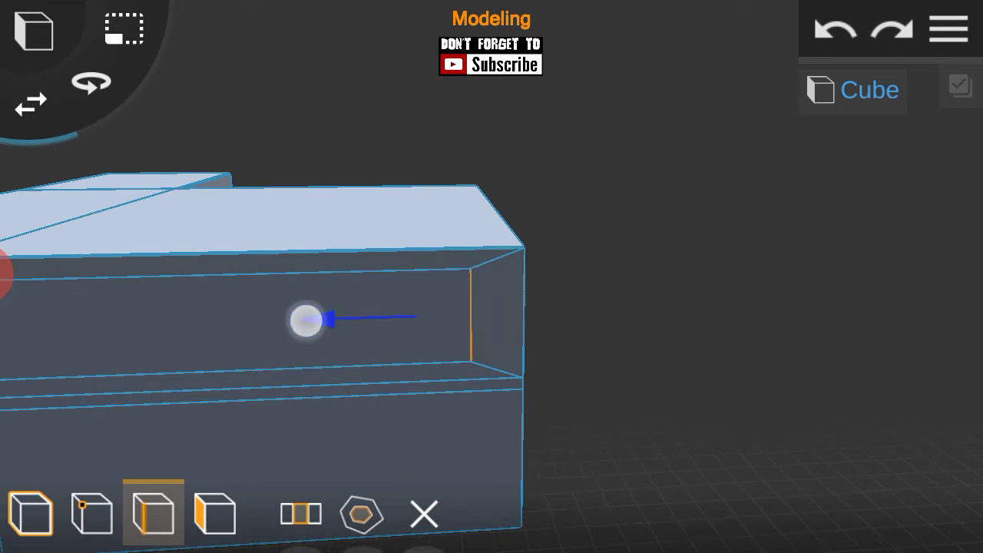
Select the upper band of faces and inspect the top from above.
left_click(215, 511)
left_click_drag(803, 345, 841, 326)
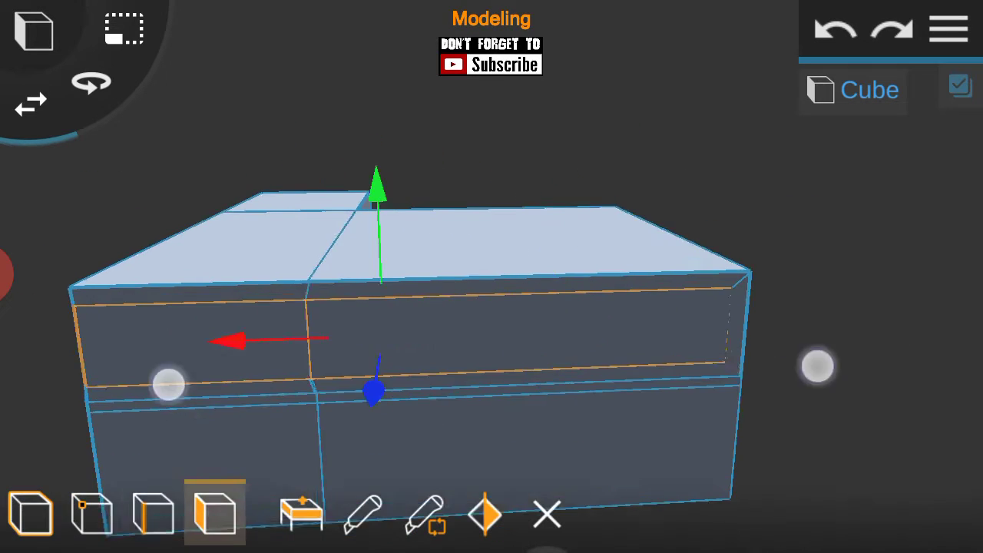
left_click_drag(912, 372, 845, 361)
left_click_drag(261, 374, 261, 432)
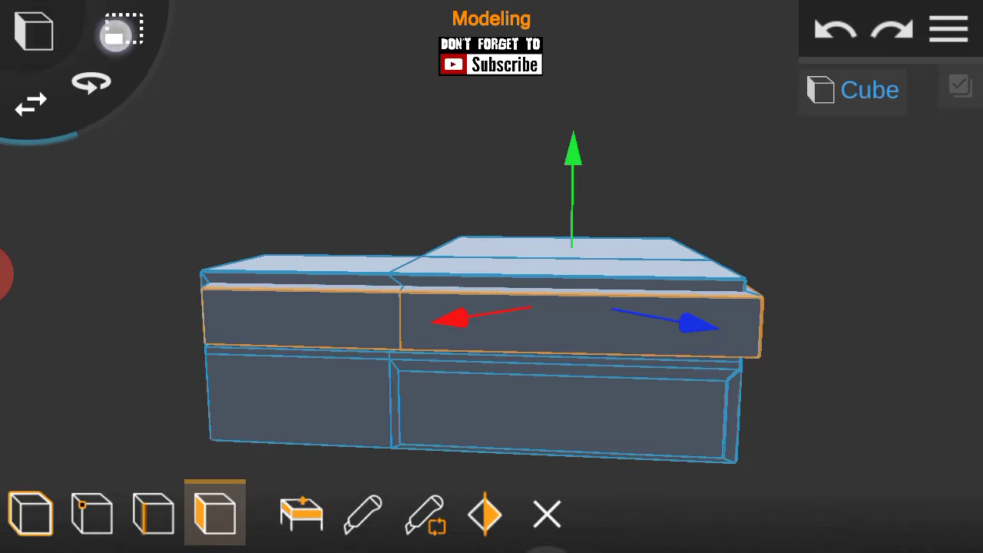
mouse_move(325, 404)
left_mouse_down()
mouse_move(529, 385)
mouse_move(489, 412)
left_mouse_up()
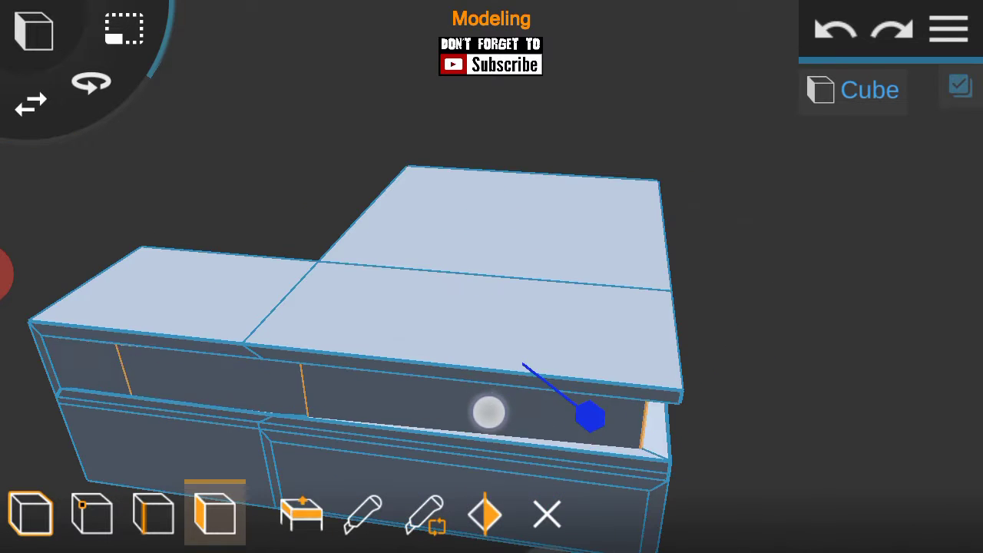
left_click_drag(819, 353, 826, 282)
mouse_move(765, 355)
left_mouse_down()
mouse_move(590, 367)
mouse_move(835, 317)
left_mouse_up()
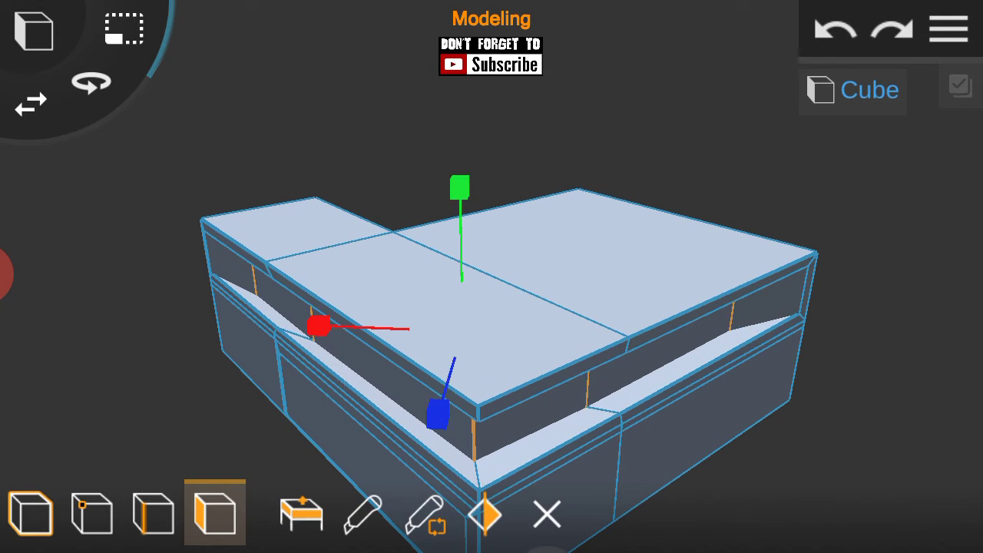
Move the inner corner edge to the left to reshape the corner.
left_click(154, 513)
left_click_drag(783, 345, 268, 305)
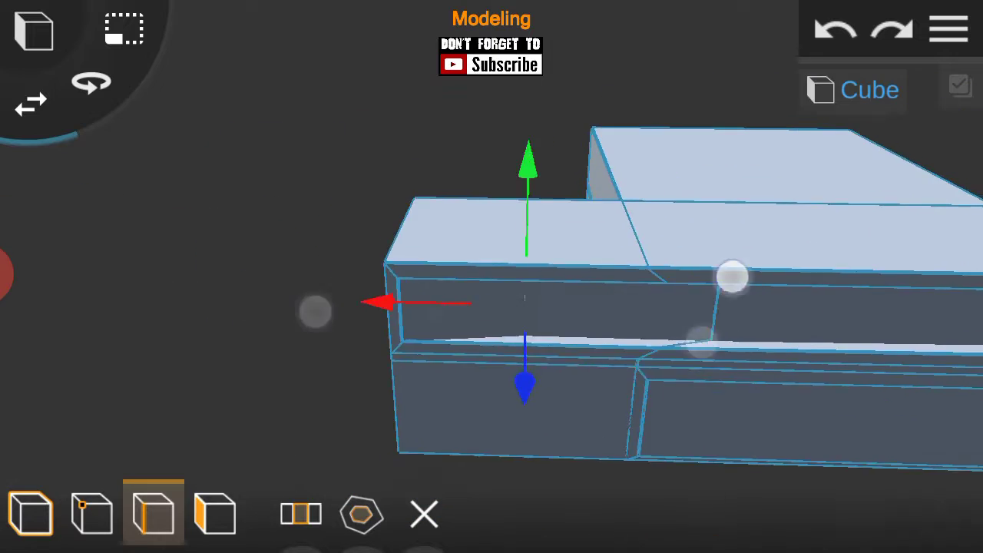
left_click_drag(693, 320, 257, 381)
left_click_drag(676, 325, 266, 356)
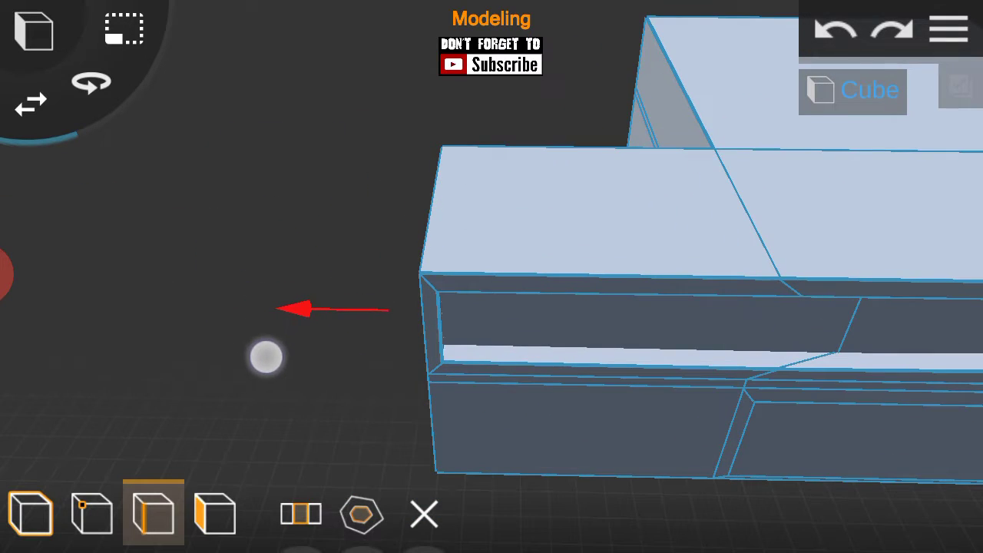
mouse_move(668, 301)
left_mouse_down()
mouse_move(715, 256)
mouse_move(726, 402)
mouse_move(559, 291)
left_mouse_up()
left_click(215, 513)
mouse_move(646, 433)
left_mouse_down()
mouse_move(718, 254)
mouse_move(702, 397)
mouse_move(799, 326)
mouse_move(589, 294)
left_mouse_up()
left_click(154, 513)
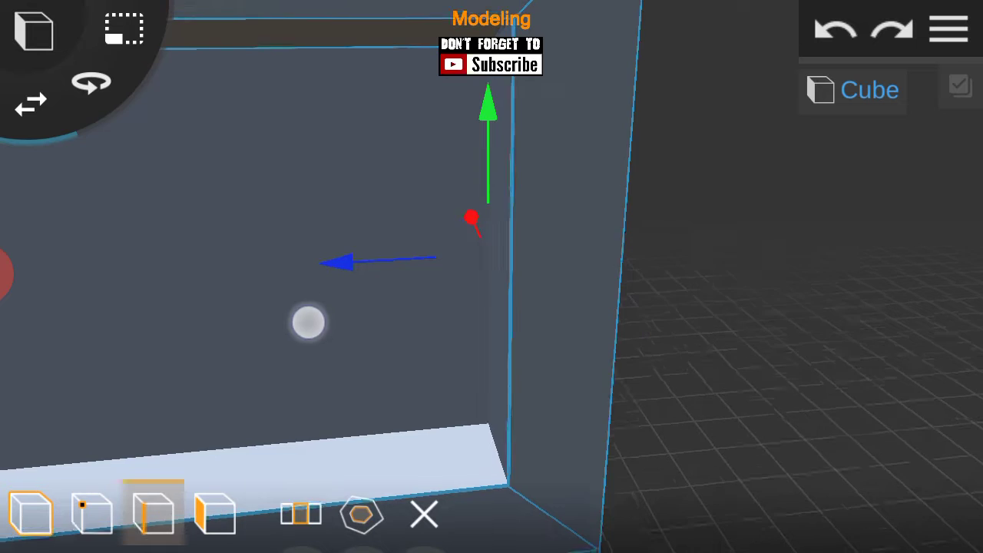
left_click_drag(308, 322, 302, 272)
left_click_drag(308, 313, 325, 257)
mouse_move(750, 319)
left_mouse_down()
mouse_move(633, 294)
mouse_move(841, 355)
mouse_move(791, 335)
left_mouse_up()
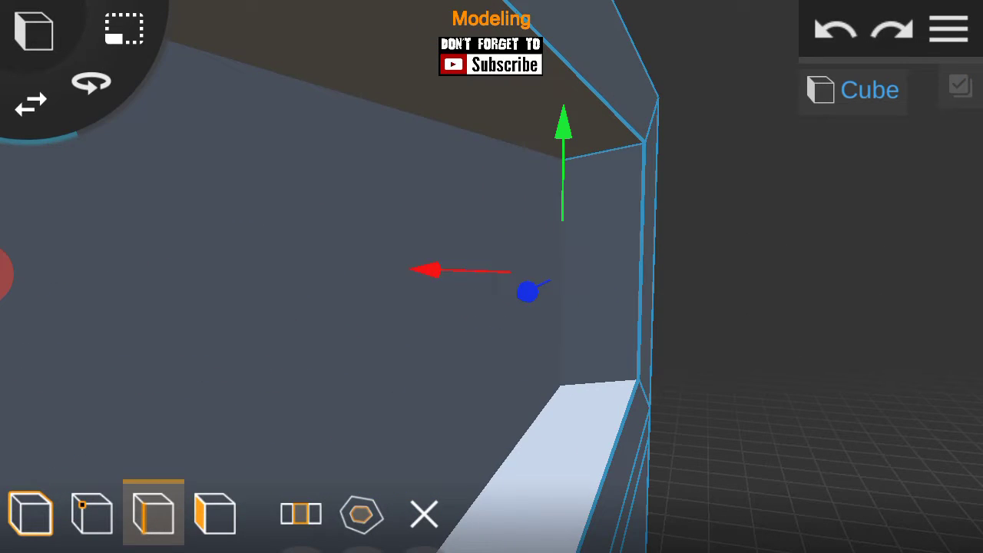
Slide the vertical edge at the rim's inner corner sideways.
left_click(215, 514)
left_click_drag(597, 331, 735, 301)
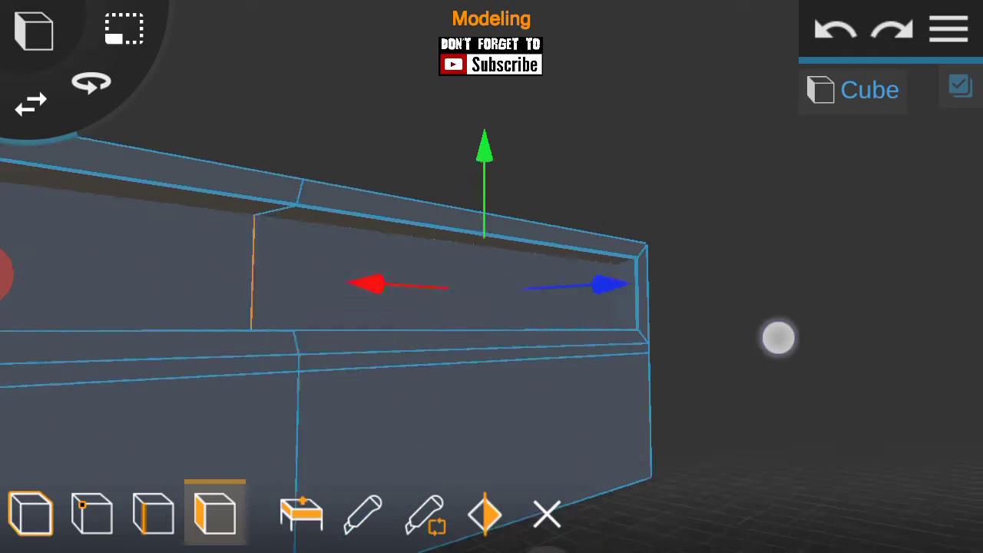
scroll(597, 369, "down", 3)
scroll(491, 307, "up", 3)
left_click_drag(105, 271, 307, 253)
left_click_drag(485, 163, 520, 159)
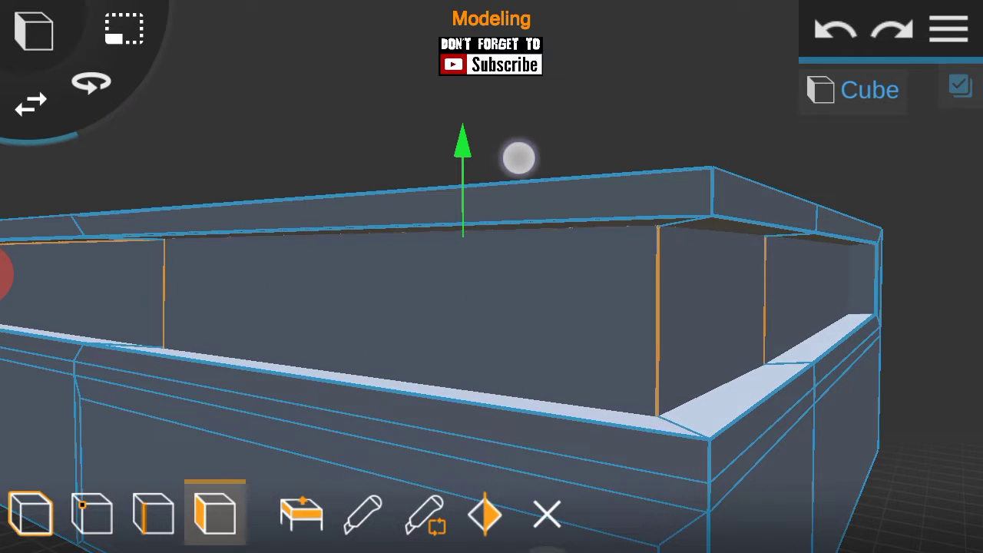
mouse_move(768, 231)
left_mouse_down()
mouse_move(865, 233)
mouse_move(869, 285)
left_mouse_up()
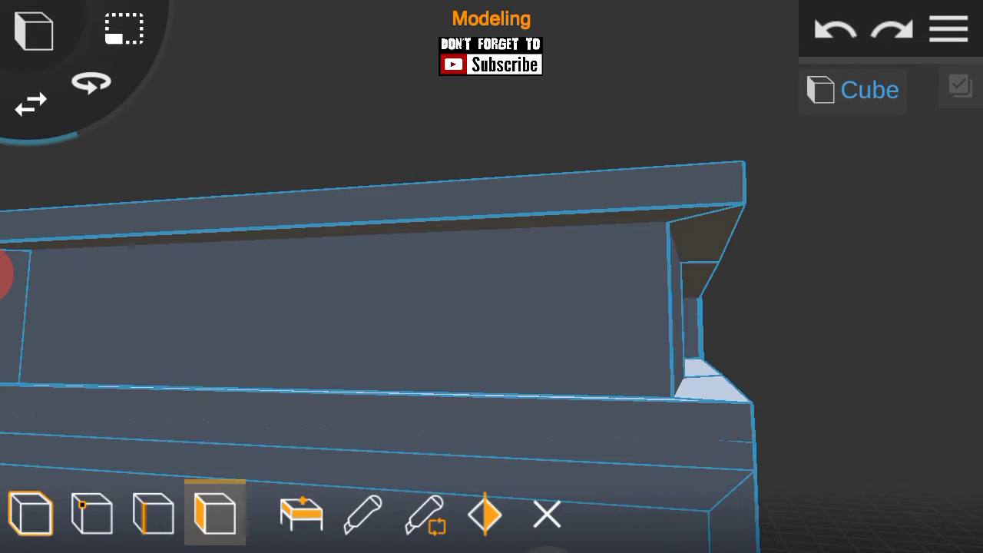
scroll(458, 336, "down", 2)
left_click_drag(764, 352, 913, 302)
left_click(153, 514)
left_click(492, 373)
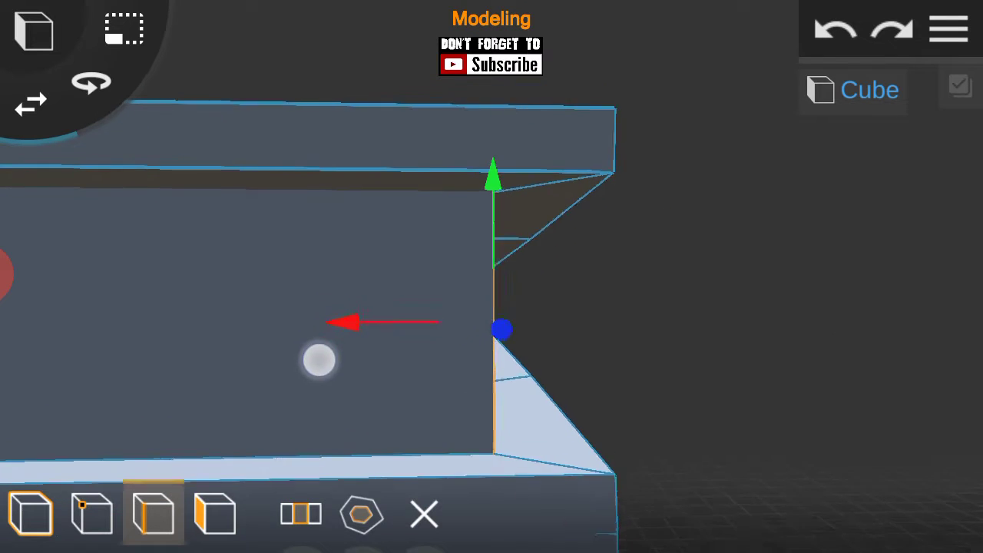
left_click_drag(318, 360, 325, 362)
Return to whole-object mode and view the building from the front.
scroll(458, 400, "down", 3)
left_click(31, 514)
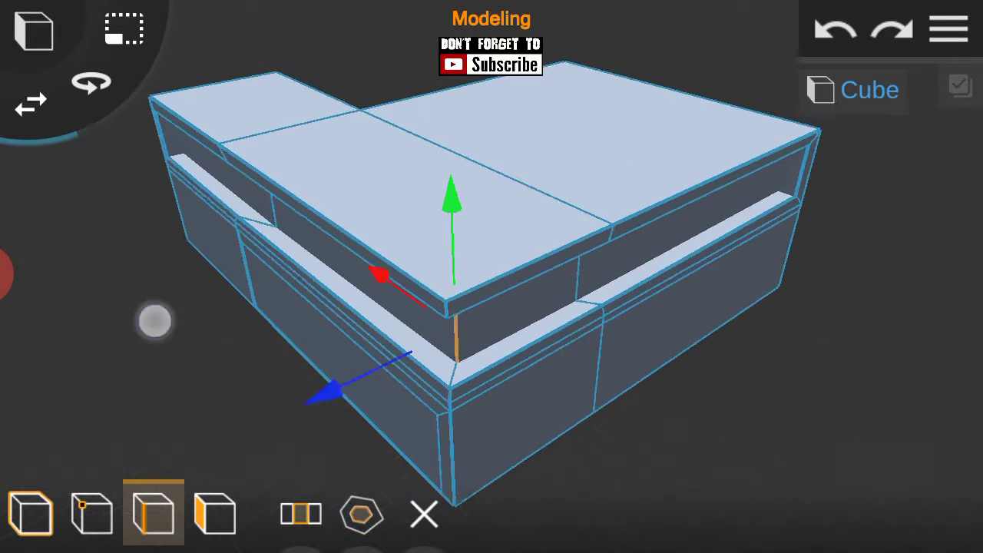
left_click_drag(154, 321, 200, 307)
left_click(949, 29)
scroll(869, 277, "down", 3)
mouse_move(869, 277)
left_mouse_down()
mouse_move(832, 352)
mouse_move(773, 298)
mouse_move(815, 254)
left_mouse_up()
left_click(215, 513)
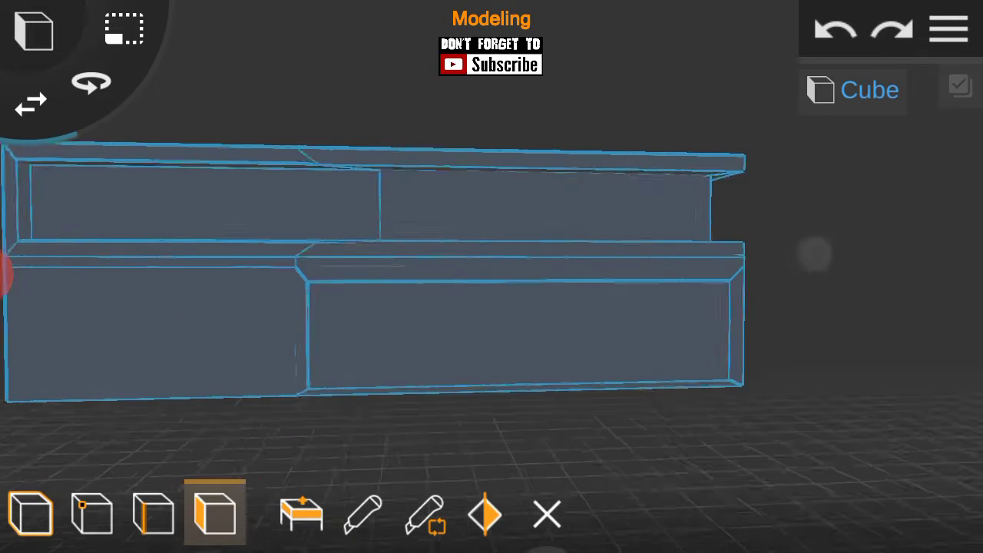
Select the lower corner wall face and extrude it inward to recess a doorway.
scroll(720, 327, "up", 5)
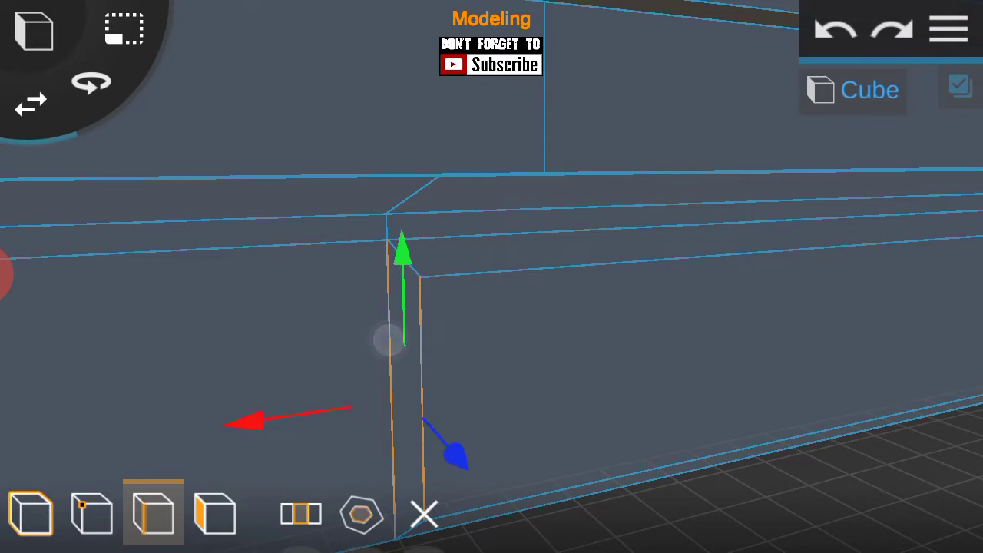
scroll(338, 461, "down", 3)
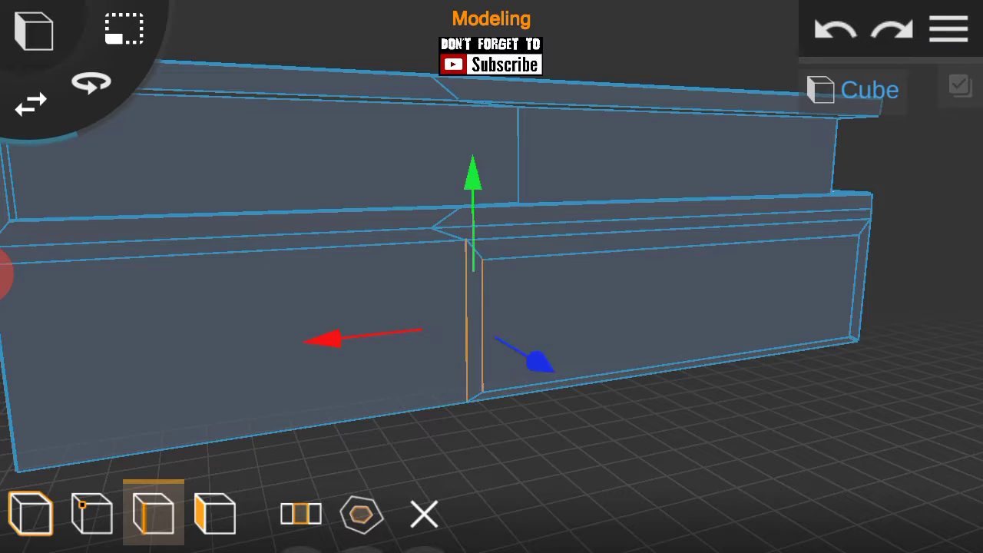
scroll(481, 356, "down", 3)
left_click_drag(593, 352, 537, 346)
left_click(585, 373)
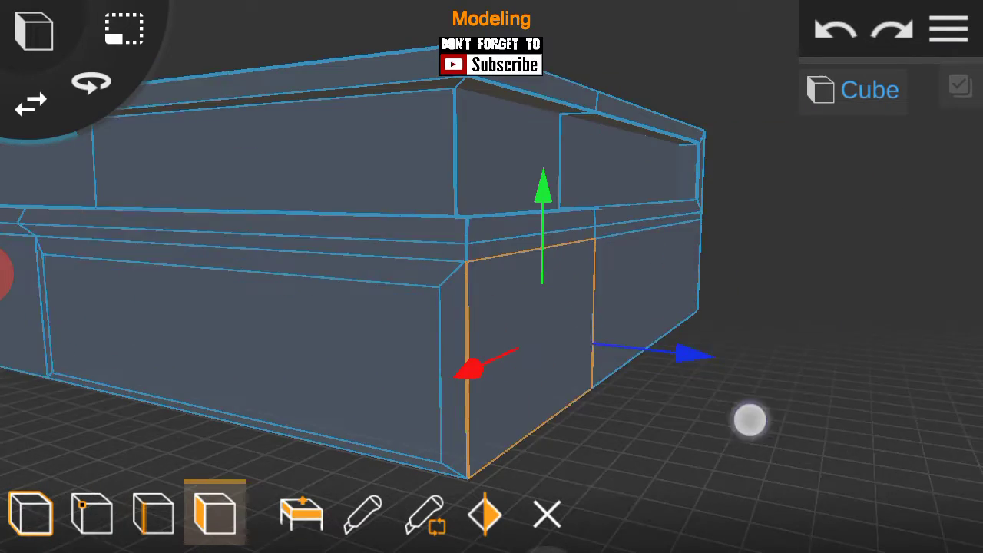
left_click(301, 513)
mouse_move(699, 370)
left_mouse_down()
mouse_move(639, 213)
mouse_move(775, 259)
mouse_move(430, 412)
left_mouse_up()
left_click_drag(668, 373, 637, 394)
Zoom in on the recess and select one of its vertical edges in edge mode.
left_click(949, 28)
left_click(740, 302)
mouse_move(740, 302)
left_mouse_down()
mouse_move(710, 388)
mouse_move(809, 300)
left_mouse_up()
mouse_move(845, 231)
left_mouse_down()
mouse_move(812, 220)
mouse_move(650, 321)
mouse_move(610, 417)
mouse_move(730, 300)
left_mouse_up()
left_click(153, 514)
left_click(318, 323)
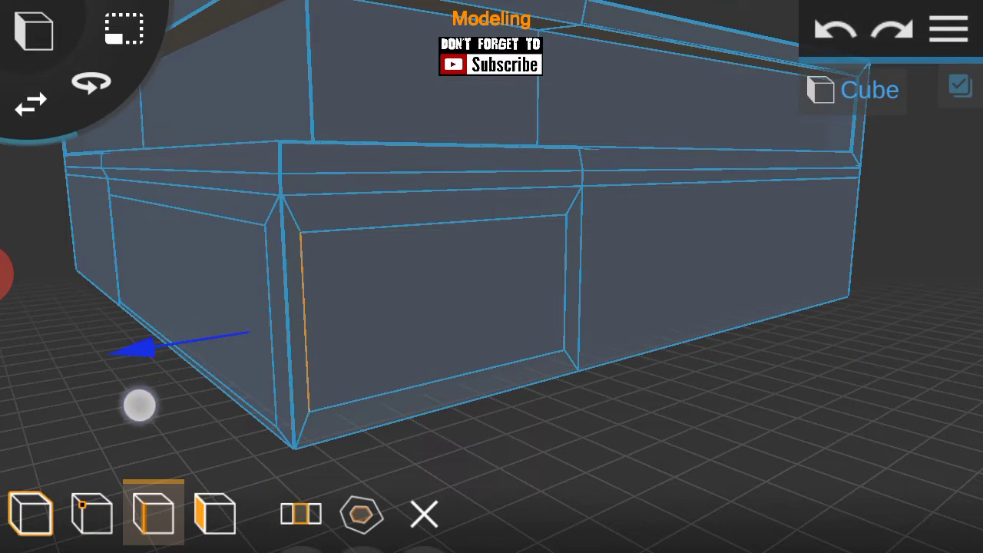
mouse_move(689, 374)
left_mouse_down()
mouse_move(494, 247)
mouse_move(673, 402)
mouse_move(346, 228)
left_mouse_up()
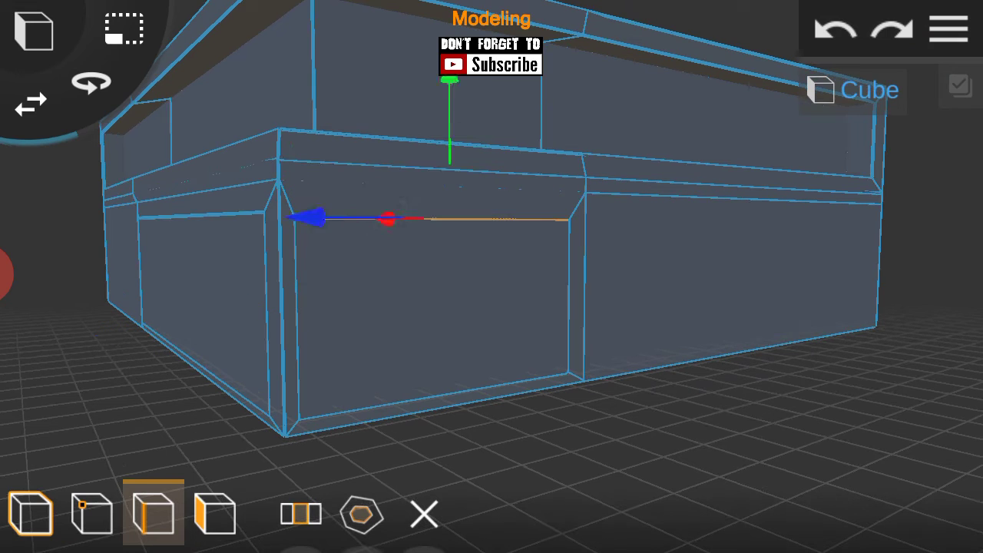
Select the recessed door face, then clear it and inspect the building's other corner.
left_click(949, 29)
left_click(215, 513)
left_click(397, 345)
left_click_drag(691, 369, 907, 361)
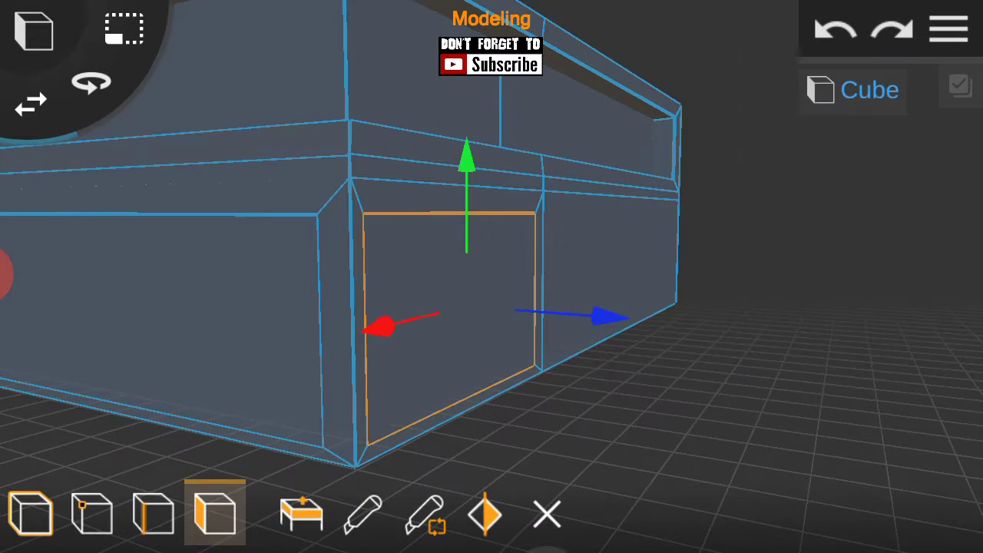
mouse_move(543, 382)
left_mouse_down()
mouse_move(309, 410)
mouse_move(198, 322)
left_mouse_up()
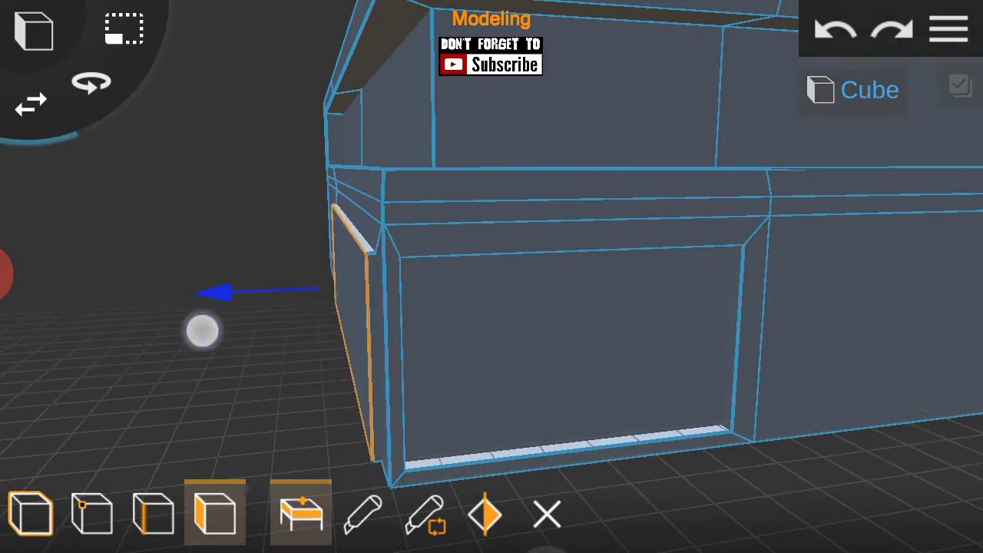
left_click_drag(230, 368, 891, 493)
left_click(774, 407)
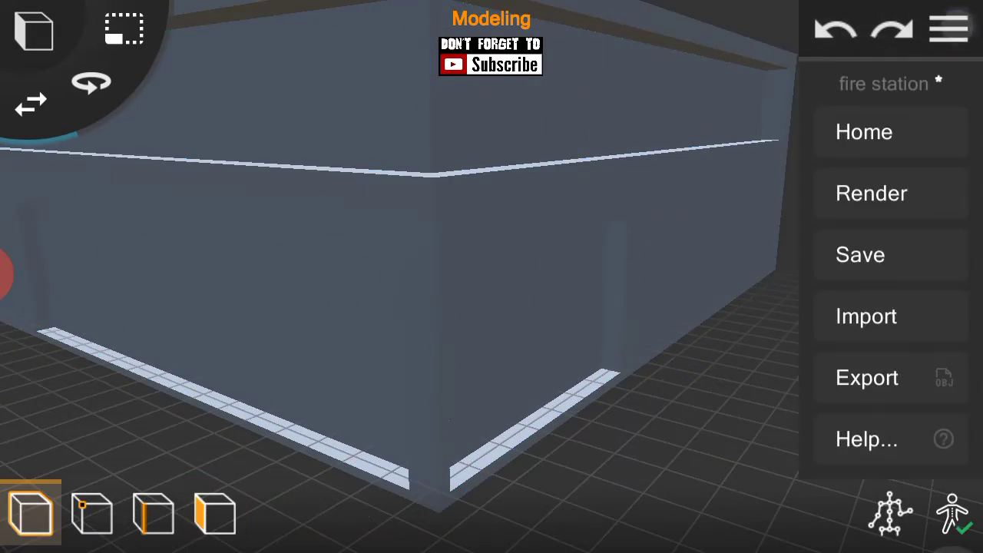
mouse_move(711, 418)
left_mouse_down()
mouse_move(746, 272)
mouse_move(703, 304)
mouse_move(763, 310)
mouse_move(611, 386)
left_mouse_up()
left_click_drag(354, 318, 538, 307)
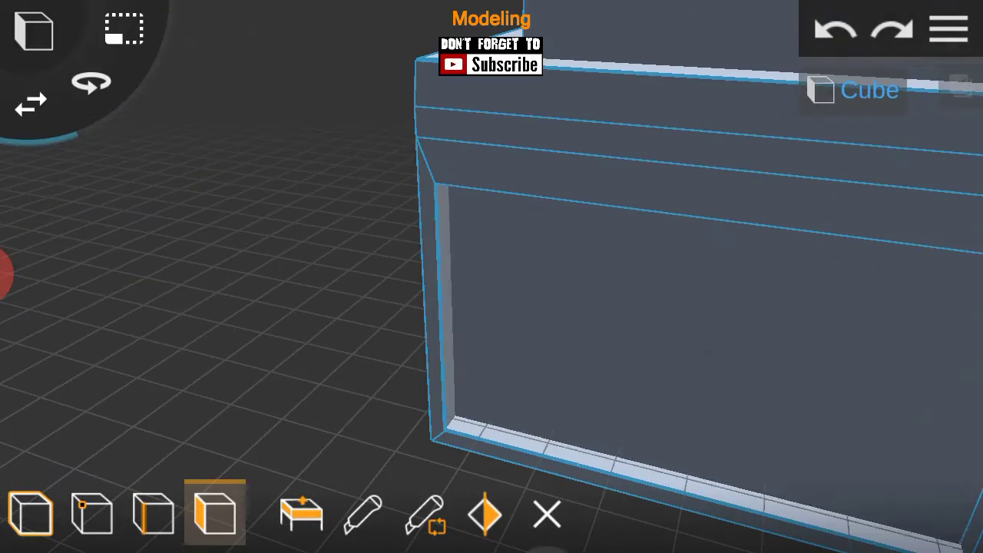
mouse_move(640, 331)
left_mouse_down()
mouse_move(909, 283)
mouse_move(691, 307)
mouse_move(665, 340)
left_mouse_up()
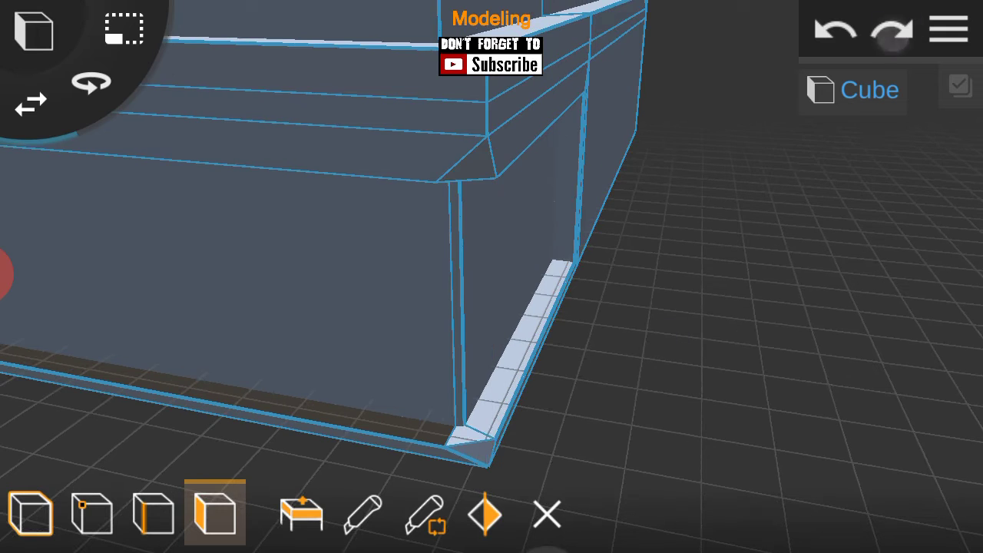
Return to object mode and orbit around the building.
left_click(31, 513)
left_click(949, 29)
left_click(949, 29)
scroll(475, 307, "down", 3)
left_click_drag(777, 230, 776, 259)
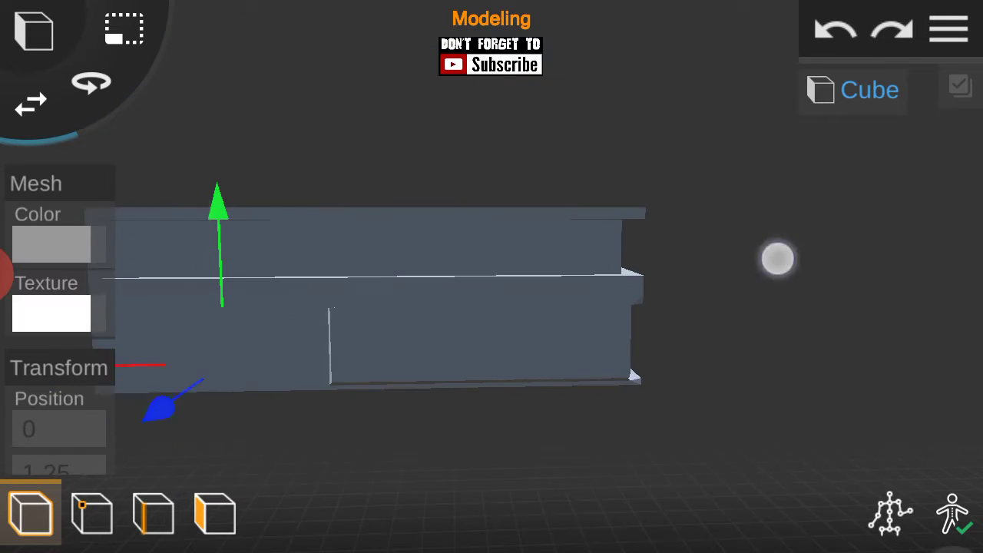
Switch to face mode and move in close to the corner wall.
left_click(215, 513)
scroll(492, 276, "up", 5)
scroll(492, 276, "up", 5)
scroll(491, 277, "down", 5)
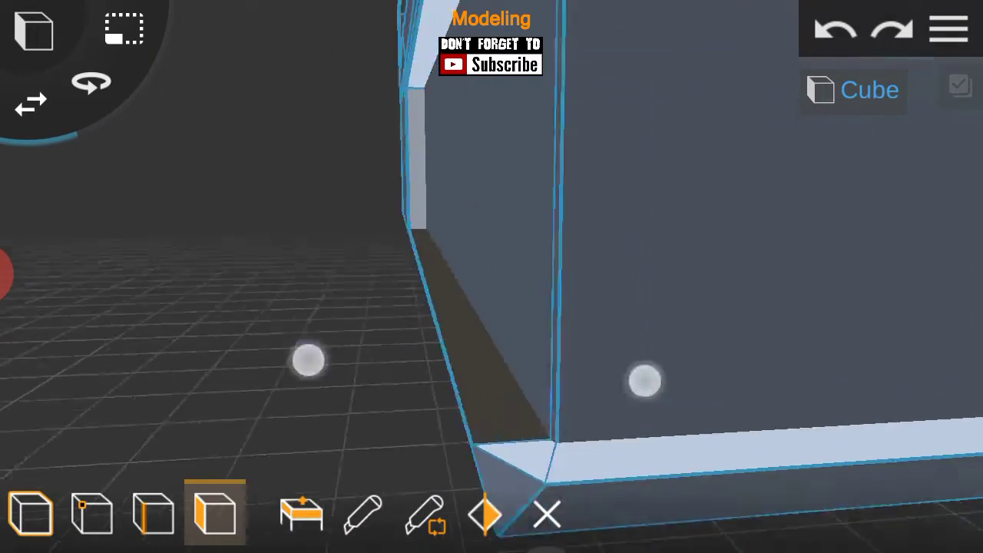
scroll(492, 276, "down", 5)
left_click_drag(708, 382, 771, 393)
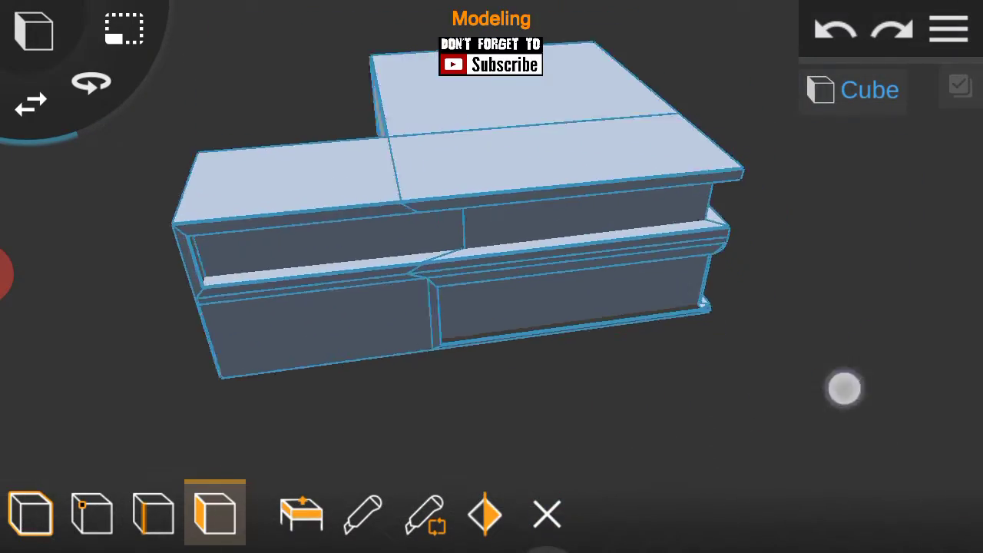
scroll(509, 326, "up", 5)
scroll(510, 326, "up", 3)
left_click_drag(922, 180, 747, 285)
scroll(480, 358, "down", 3)
Cut a new vertical edge loop down the front wall across both tiers.
left_click(949, 29)
left_click(753, 331)
scroll(504, 333, "down", 2)
scroll(504, 333, "down", 3)
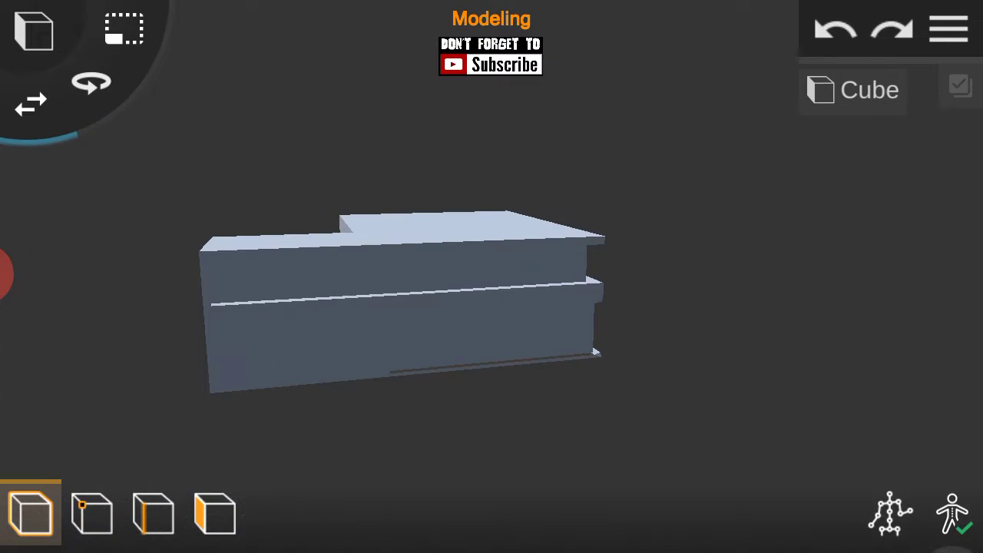
left_click(215, 513)
scroll(465, 341, "up", 2)
scroll(465, 341, "up", 2)
left_click(384, 400)
left_click(714, 342)
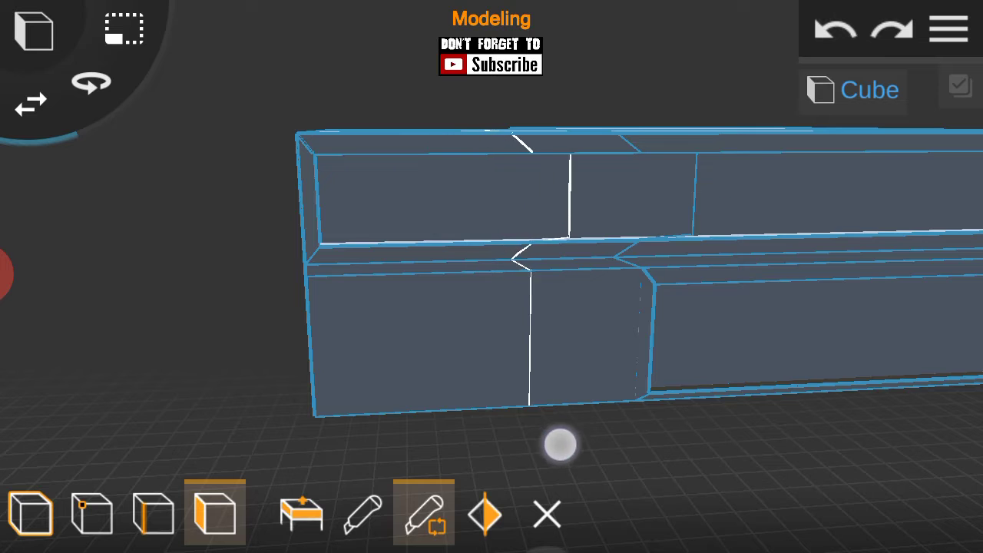
Slide the new vertical edges along the lower front wall to position the divisions.
scroll(402, 350, "up", 5)
left_click(154, 513)
left_click(427, 308)
left_click_drag(736, 341, 692, 338)
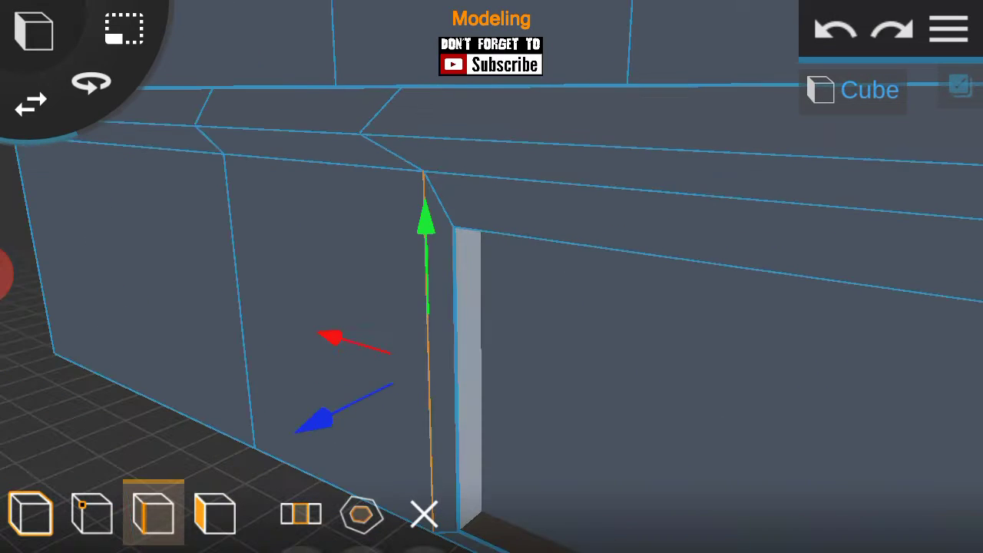
left_click(215, 513)
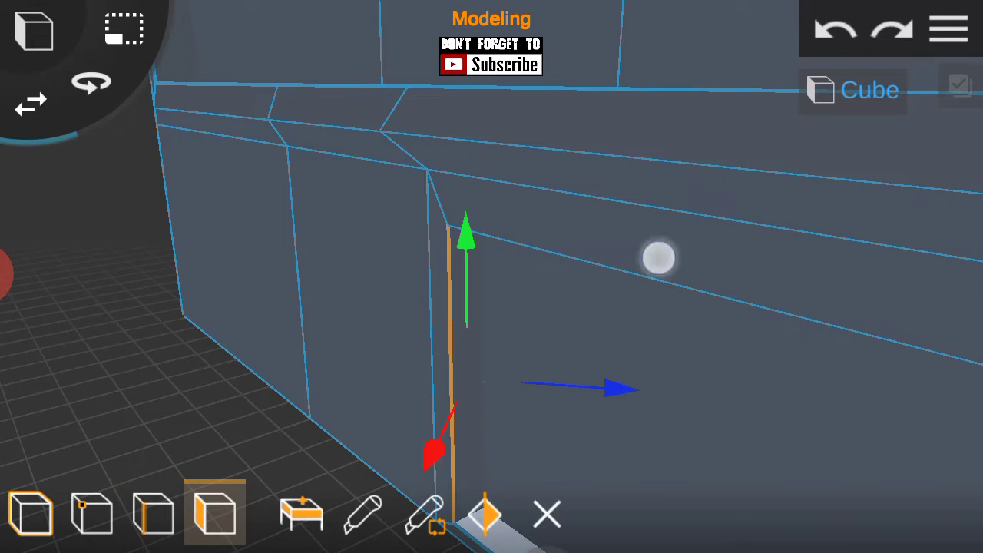
left_click_drag(538, 354, 531, 435)
scroll(492, 308, "down", 2)
left_click_drag(669, 320, 758, 322)
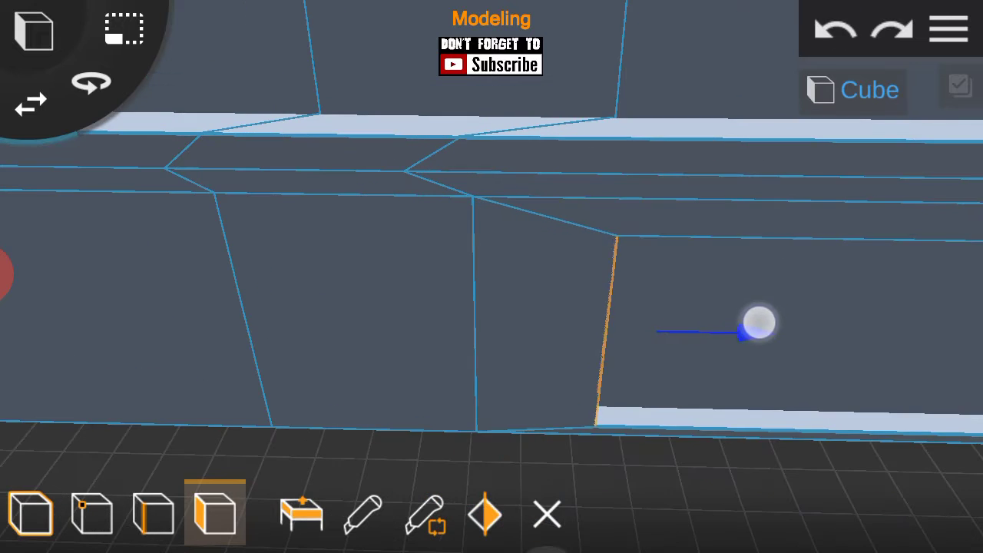
left_click_drag(774, 392, 584, 369)
left_click(151, 515)
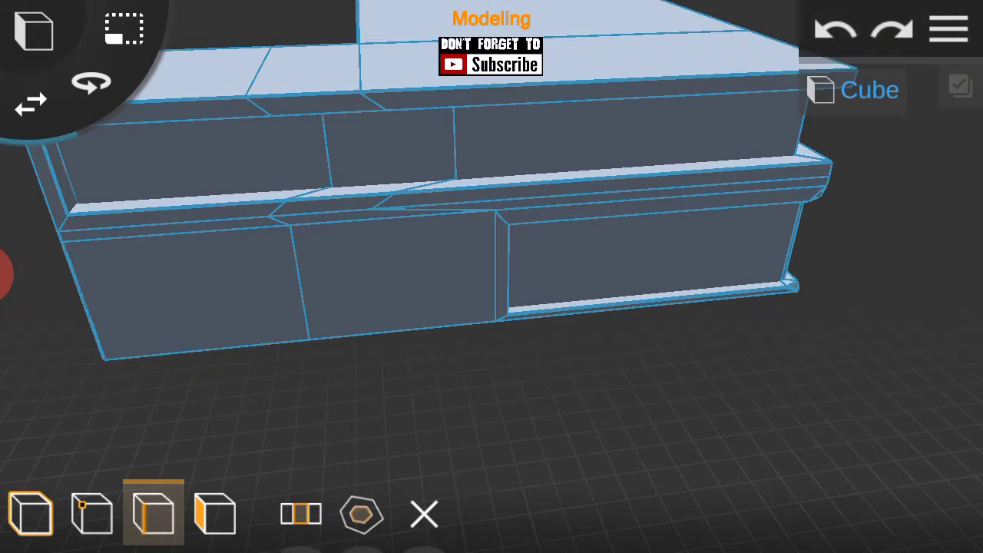
Extrude the left-end wall face outward into a protruding block.
left_click(949, 29)
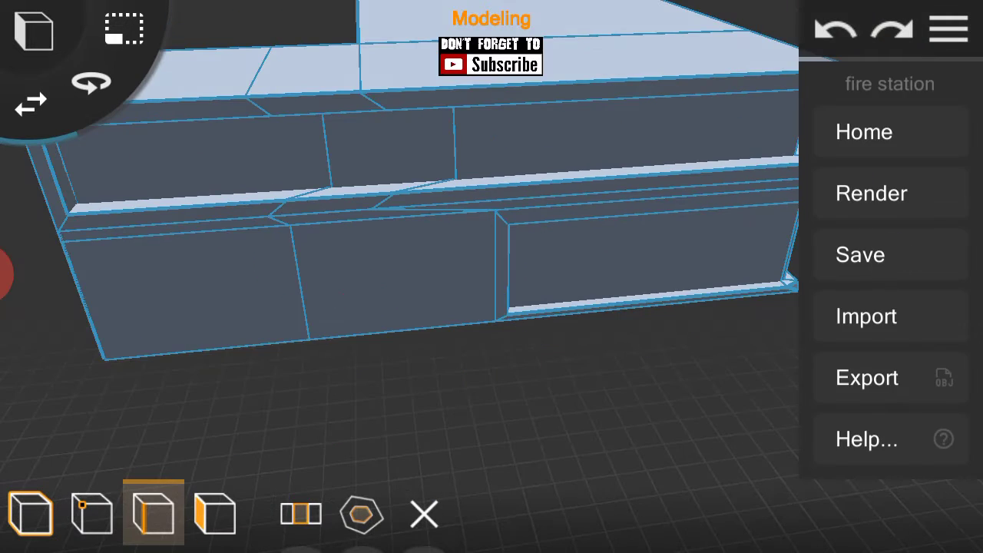
left_click(716, 413)
scroll(506, 353, "up", 3)
left_click(715, 408)
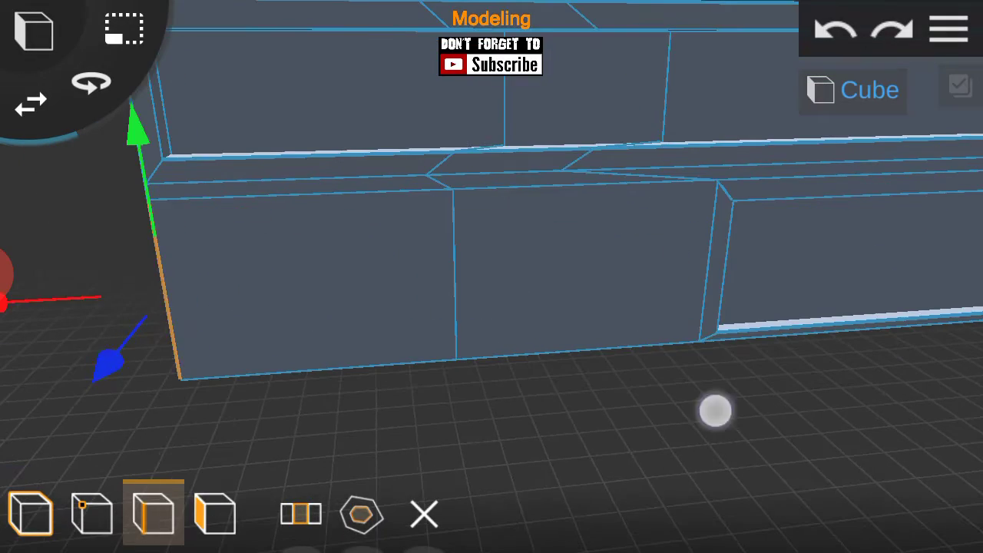
left_click_drag(881, 422, 804, 369)
left_click(302, 514)
mouse_move(244, 344)
left_mouse_down()
mouse_move(873, 281)
mouse_move(739, 391)
left_mouse_up()
left_click(301, 513)
mouse_move(720, 338)
left_mouse_down()
mouse_move(125, 285)
mouse_move(228, 244)
left_mouse_up()
left_click_drag(860, 288, 615, 292)
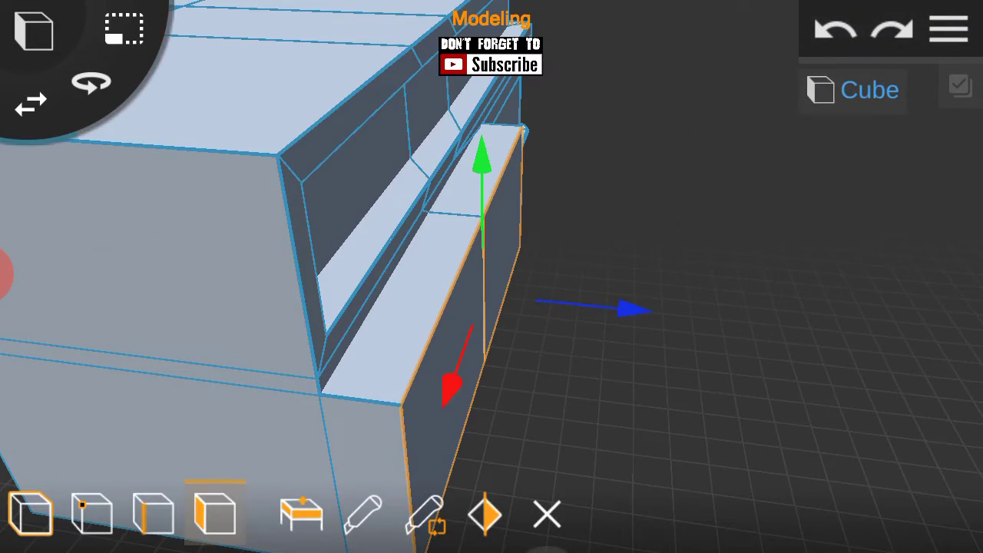
left_click_drag(806, 316, 189, 222)
scroll(499, 269, "up", 3)
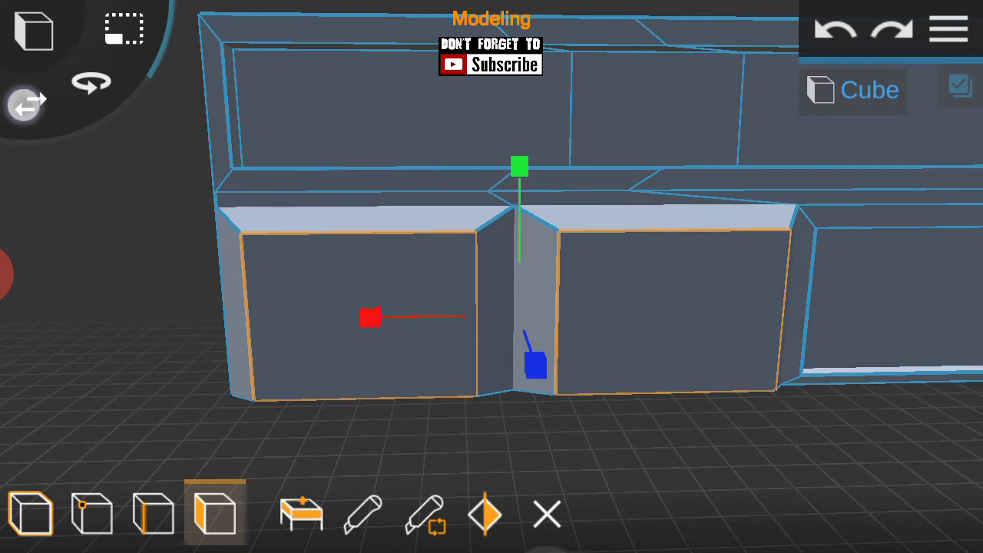
Select the wall's left vertical panel edge and slide it sideways along the wall.
left_click_drag(692, 230, 935, 202)
scroll(461, 338, "up", 3)
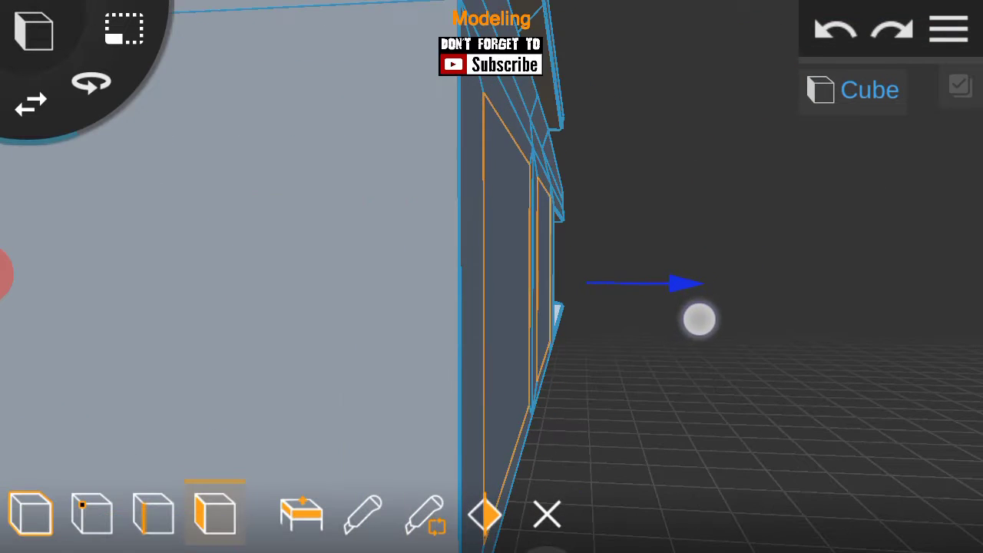
left_click_drag(525, 291, 546, 288)
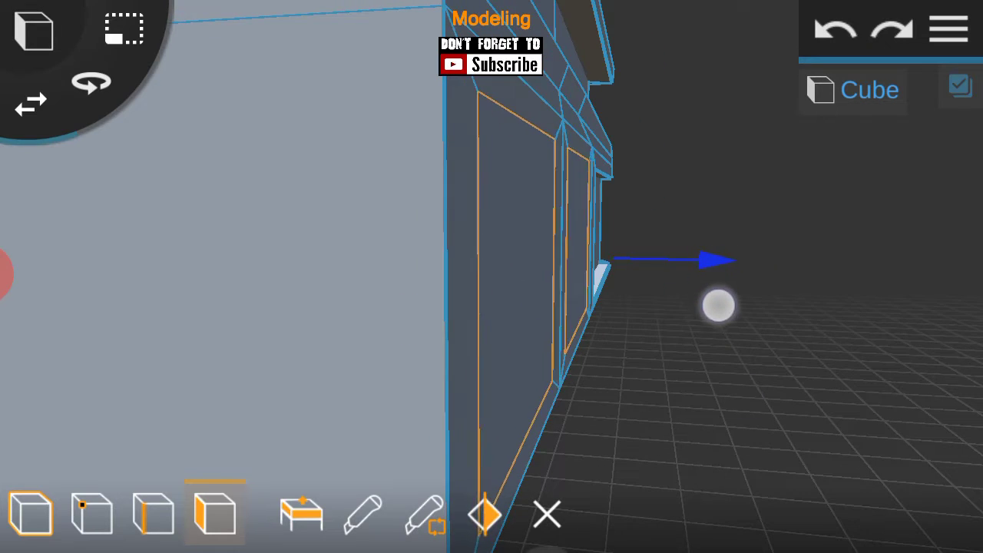
left_click_drag(718, 306, 736, 419)
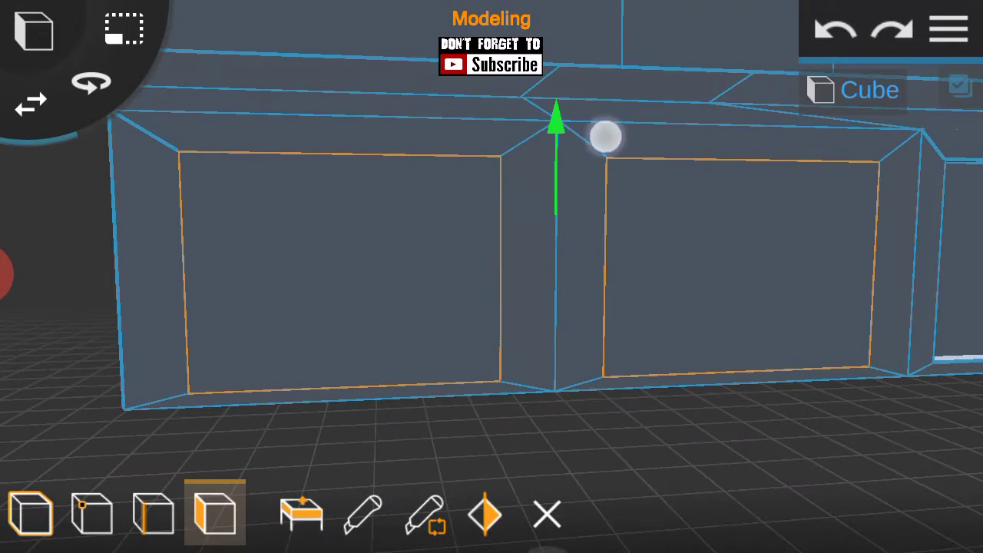
left_click(154, 513)
left_click_drag(744, 358, 139, 313)
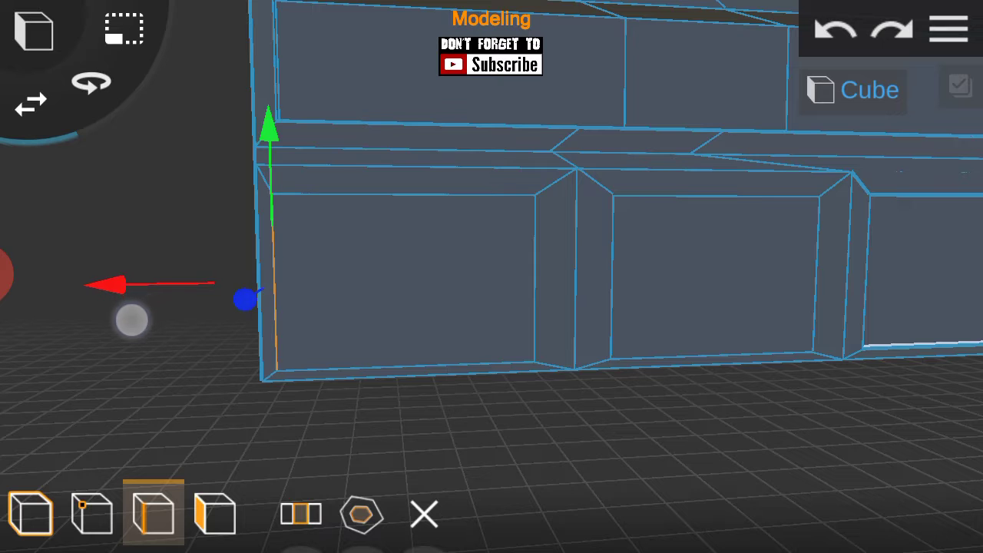
left_click_drag(159, 395, 383, 310)
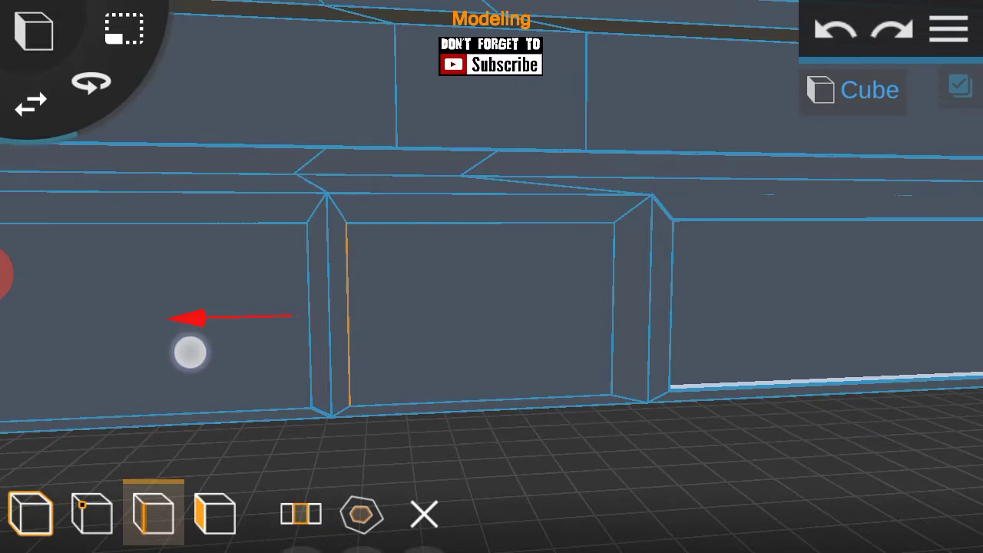
left_click_drag(465, 311, 463, 335)
Select a lower wall panel face and extrude it into a narrow strip.
left_click(949, 29)
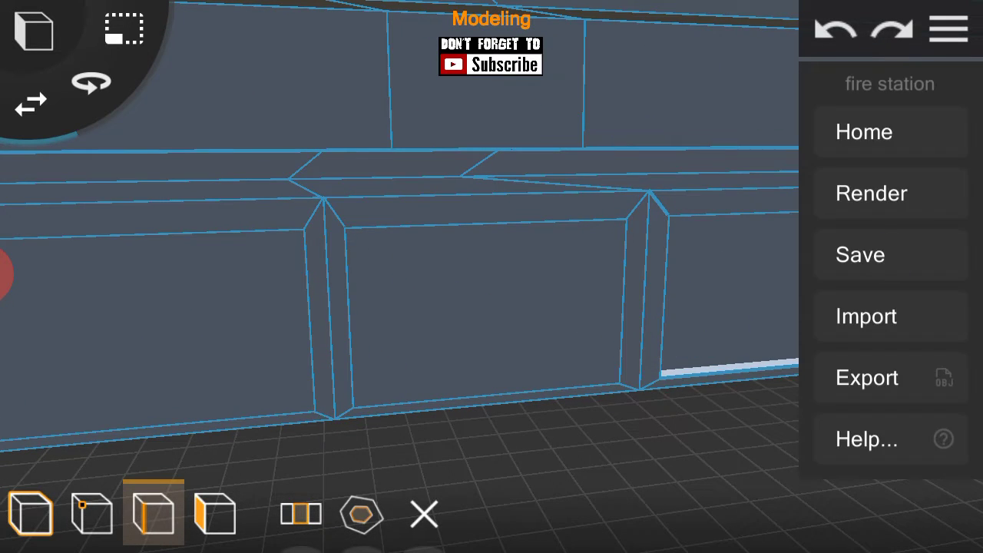
scroll(481, 263, "up", 5)
mouse_move(384, 358)
left_mouse_down()
mouse_move(410, 340)
mouse_move(722, 468)
left_mouse_up()
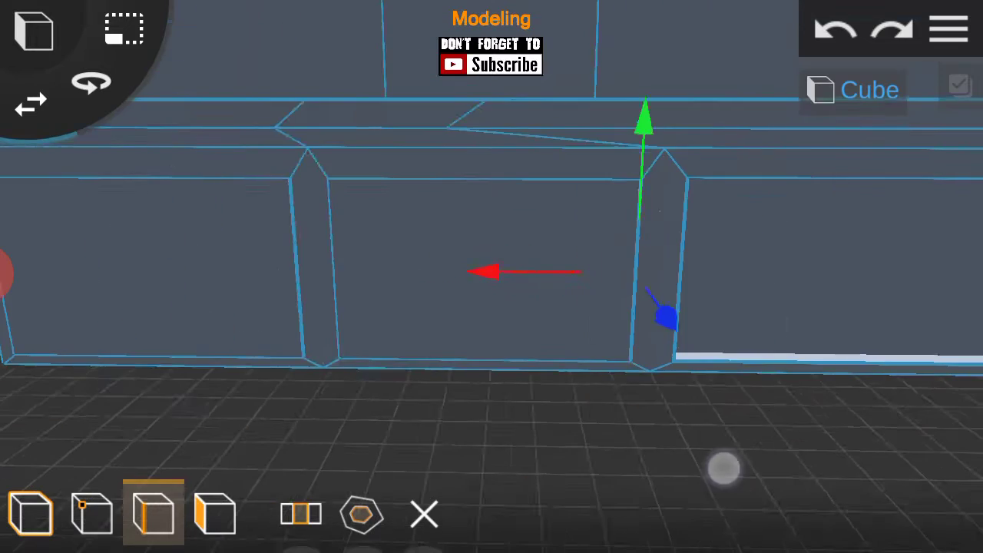
left_click(216, 513)
scroll(492, 369, "up", 3)
left_click(949, 29)
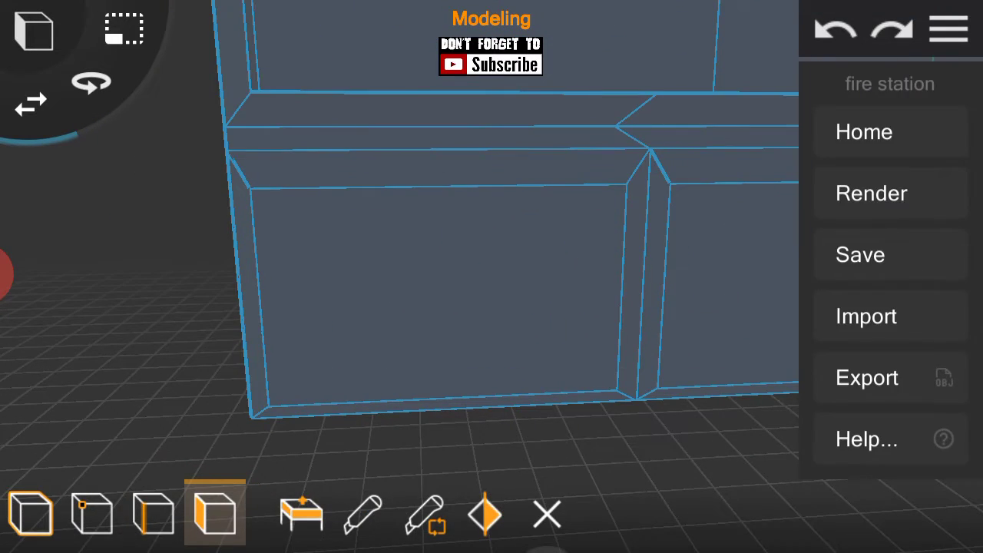
left_click_drag(673, 368, 836, 314)
left_click_drag(689, 344, 751, 358)
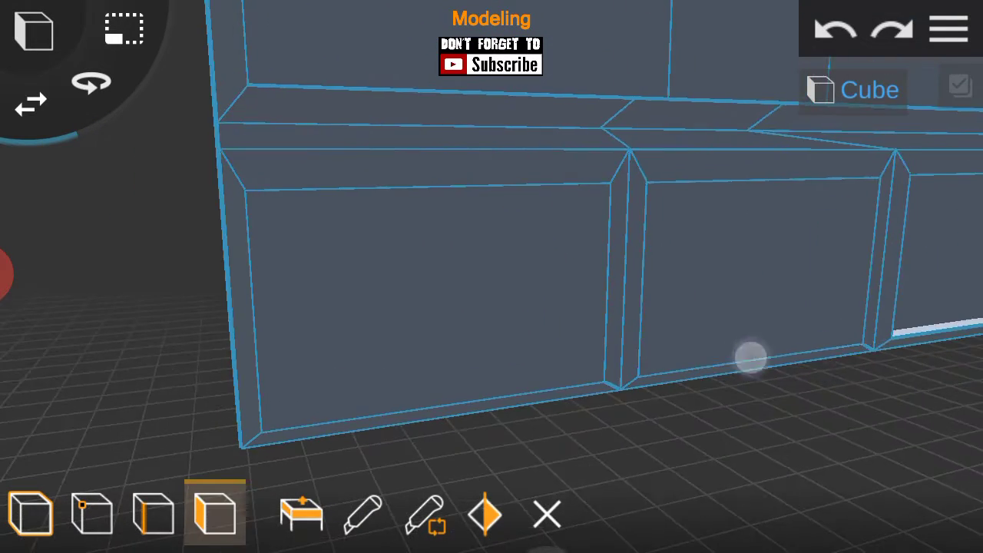
left_click(750, 358)
left_click(301, 513)
left_click_drag(698, 276, 725, 299)
mouse_move(699, 397)
left_mouse_down()
mouse_move(347, 357)
mouse_move(423, 361)
left_mouse_up()
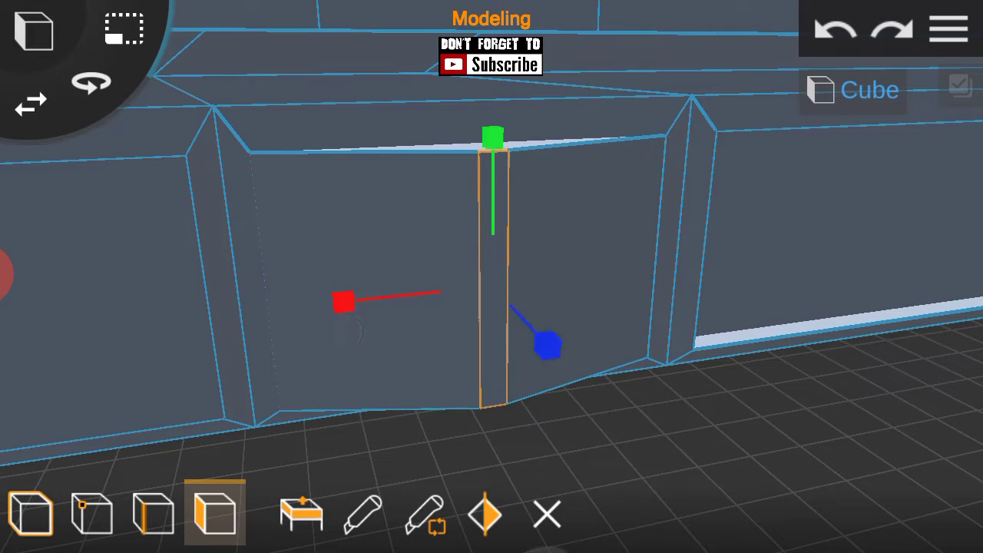
Extrude the currently selected face, then return to object mode.
left_click_drag(547, 346, 663, 310)
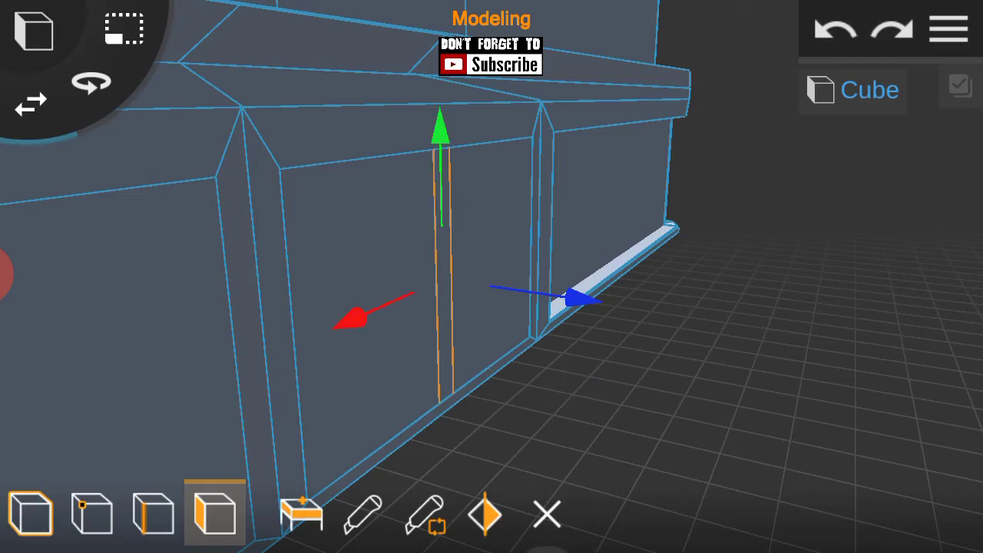
mouse_move(815, 292)
left_mouse_down()
mouse_move(779, 316)
mouse_move(724, 397)
left_mouse_up()
left_click_drag(615, 346, 345, 242)
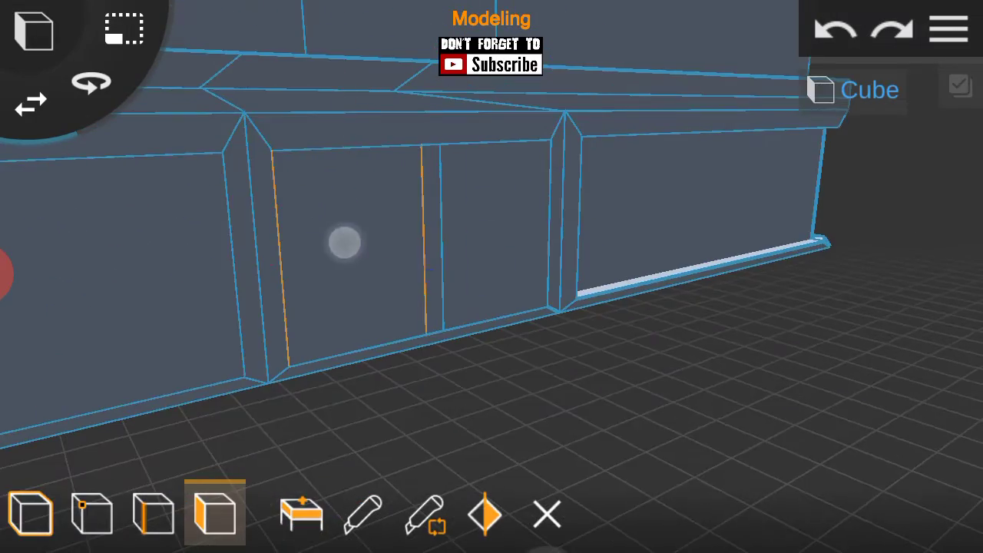
mouse_move(721, 206)
left_mouse_down()
mouse_move(615, 328)
mouse_move(753, 334)
left_mouse_up()
left_click(301, 513)
left_click_drag(212, 283, 821, 472)
left_click(30, 513)
left_click(949, 29)
left_click(949, 29)
Push a storefront panel face inward to form a recessed open bay.
left_click(215, 514)
left_click(350, 331)
mouse_move(730, 312)
left_mouse_down()
mouse_move(891, 338)
mouse_move(686, 387)
left_mouse_up()
left_click(301, 513)
mouse_move(582, 317)
left_mouse_down()
mouse_move(757, 338)
mouse_move(735, 365)
left_mouse_up()
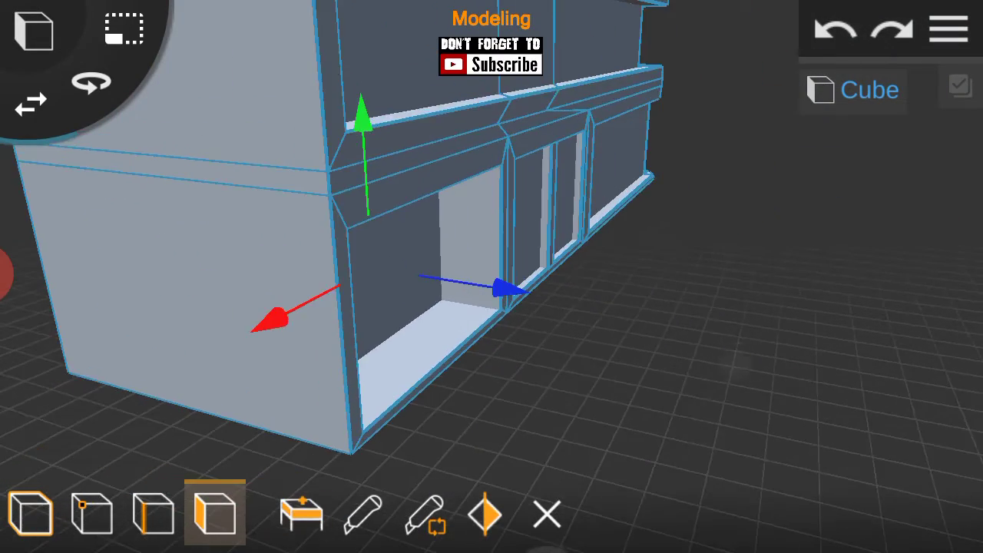
left_click_drag(314, 394, 669, 303)
left_click(31, 513)
left_click_drag(773, 345, 589, 410)
left_click(948, 29)
left_click(705, 334)
Select an inner face of the recess and extrude it inward as a door recess.
left_click(215, 514)
scroll(476, 338, "up", 3)
left_click(329, 357)
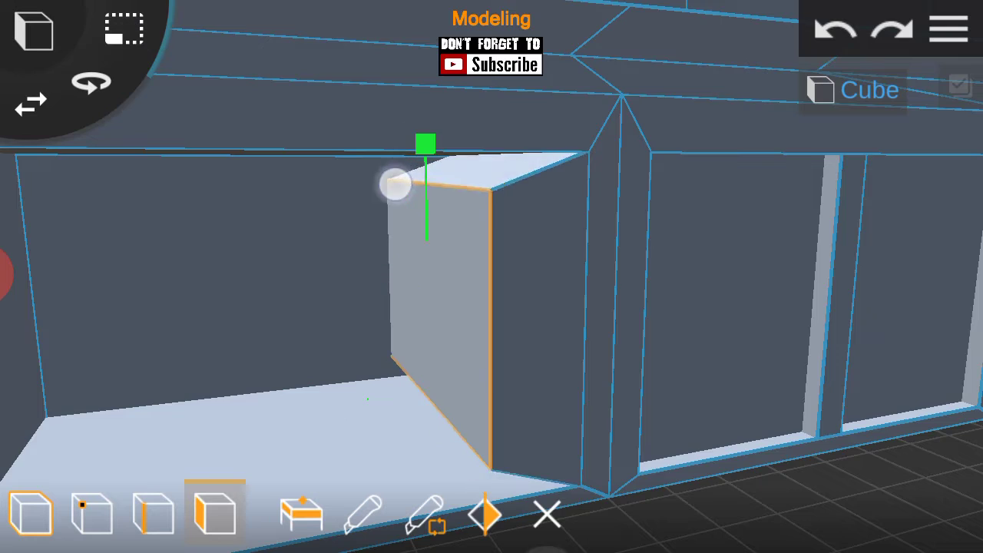
left_click_drag(395, 184, 860, 316)
mouse_move(246, 310)
left_mouse_down()
mouse_move(290, 340)
mouse_move(149, 195)
left_mouse_up()
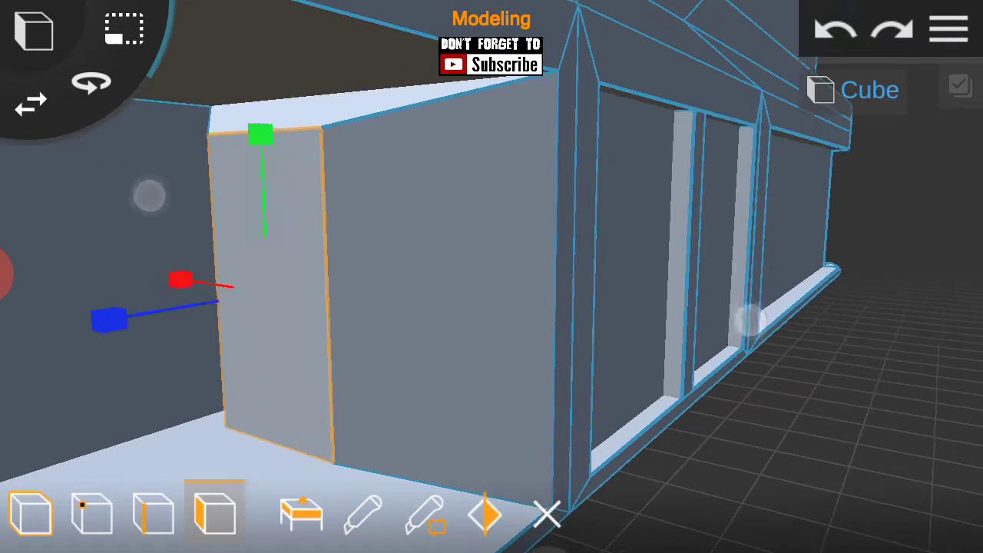
scroll(449, 258, "up", 3)
left_click_drag(215, 358, 230, 397)
scroll(488, 303, "up", 2)
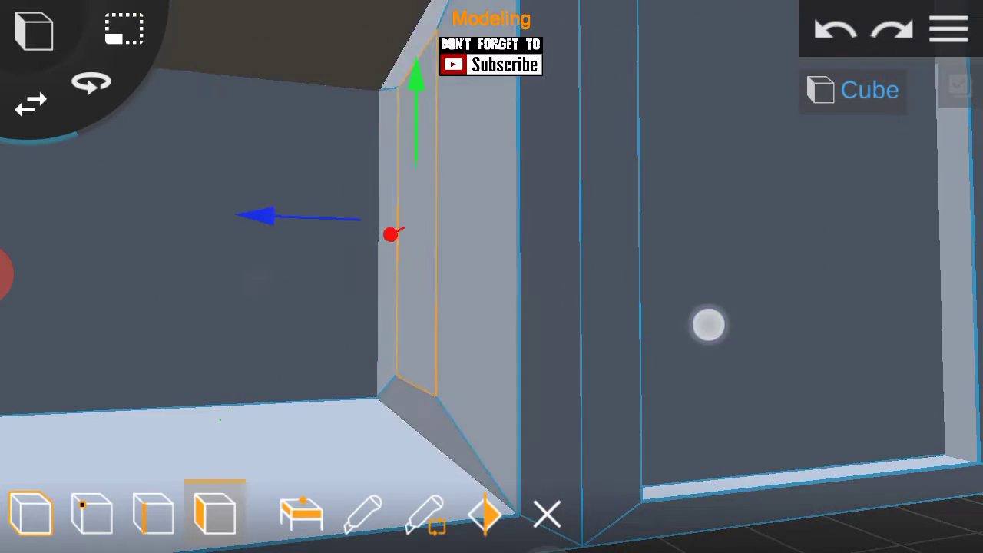
left_click_drag(715, 324, 679, 317)
mouse_move(250, 370)
left_mouse_down()
mouse_move(790, 347)
mouse_move(610, 173)
mouse_move(686, 388)
left_mouse_up()
left_click(301, 512)
mouse_move(369, 332)
left_mouse_down()
mouse_move(349, 398)
mouse_move(408, 428)
mouse_move(836, 460)
mouse_move(911, 347)
mouse_move(776, 468)
left_mouse_up()
Select all of the building's roof faces in face mode.
left_click(169, 347)
left_click(950, 29)
mouse_move(538, 384)
left_mouse_down()
mouse_move(628, 438)
mouse_move(823, 261)
left_mouse_up()
left_click(215, 512)
left_click(419, 300)
left_click_drag(241, 377, 749, 360)
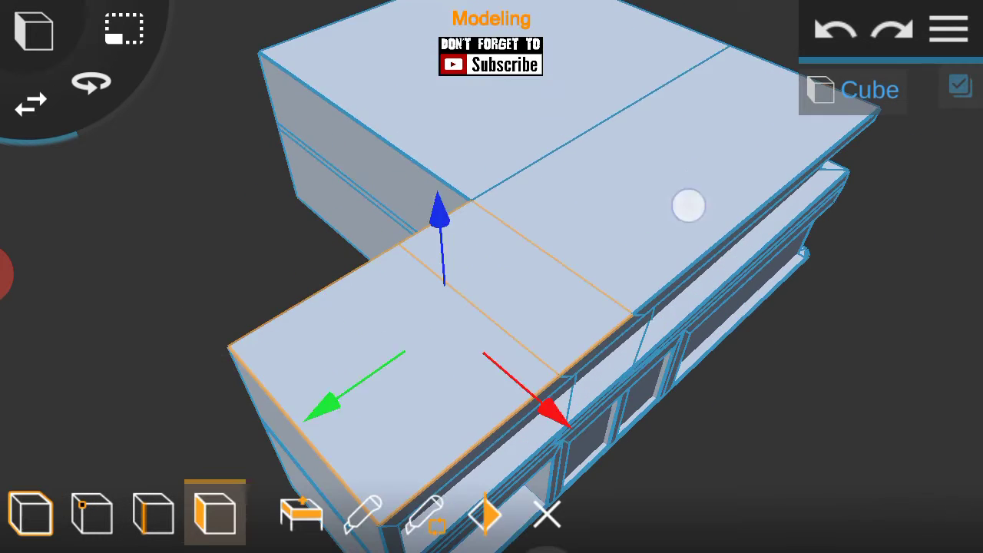
left_click(753, 208)
mouse_move(228, 296)
left_mouse_down()
mouse_move(771, 342)
mouse_move(761, 315)
mouse_move(830, 235)
mouse_move(737, 288)
left_mouse_up()
scroll(517, 287, "up", 3)
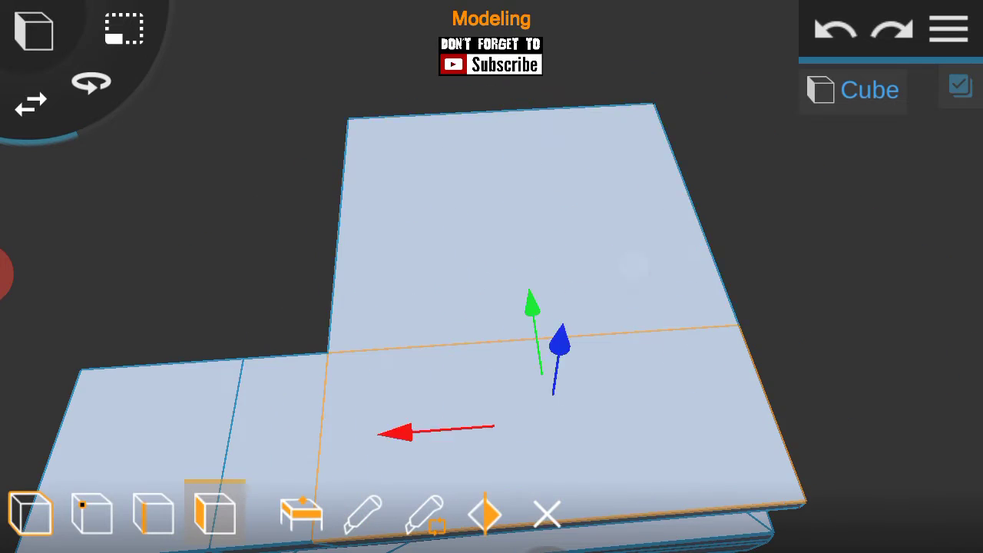
left_click_drag(634, 265, 661, 252)
Extrude the roof faces and scale the top face inward.
left_click(301, 511)
mouse_move(126, 31)
left_mouse_down()
mouse_move(646, 248)
mouse_move(353, 204)
mouse_move(571, 329)
left_mouse_up()
mouse_move(26, 100)
left_mouse_down()
mouse_move(680, 345)
mouse_move(540, 122)
left_mouse_up()
mouse_move(661, 492)
left_mouse_down()
mouse_move(626, 204)
mouse_move(606, 221)
mouse_move(285, 284)
left_mouse_up()
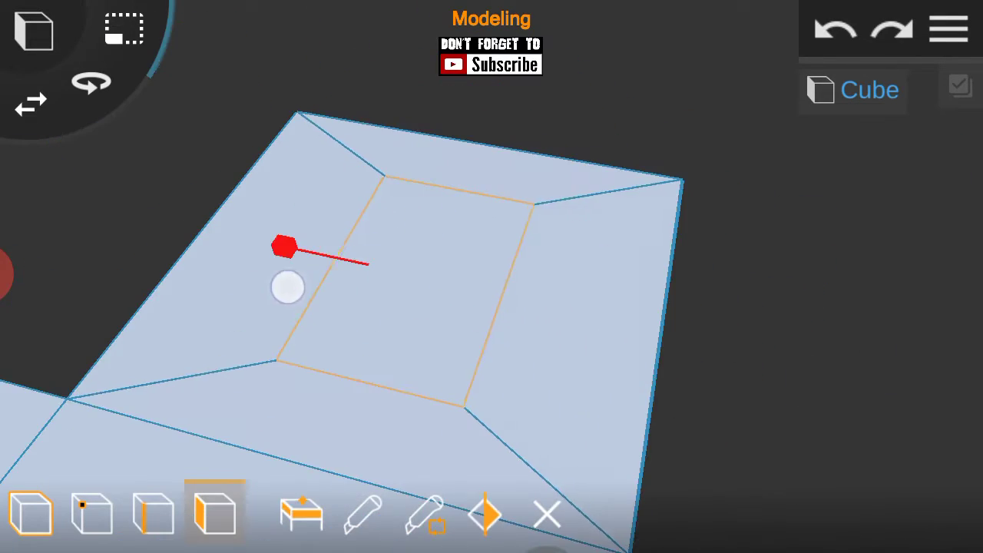
left_click_drag(30, 116, 715, 300)
Raise the inner roof face into a block and slope its top edge forward and down.
left_click(521, 202)
mouse_move(608, 113)
left_mouse_down()
mouse_move(746, 362)
mouse_move(617, 156)
left_mouse_up()
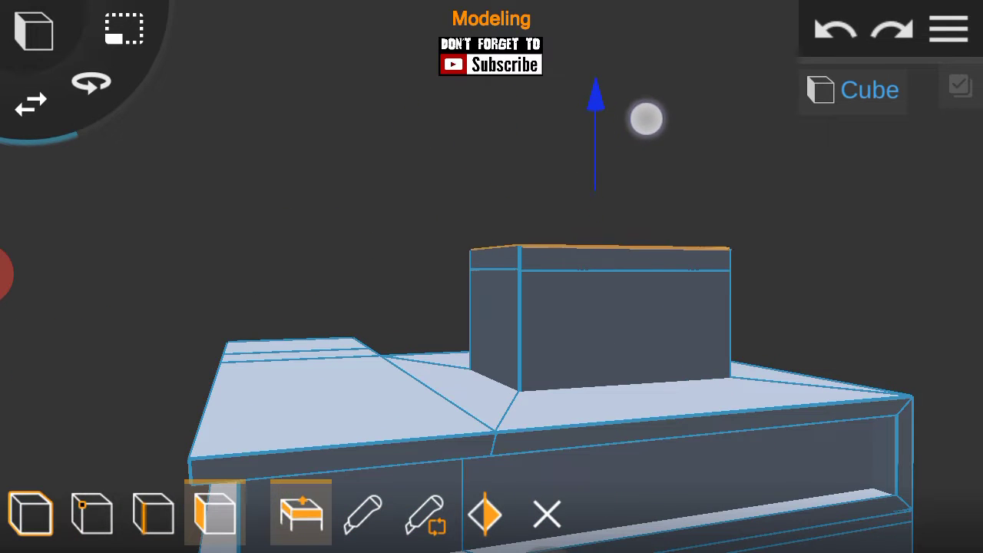
left_click(153, 513)
left_click_drag(339, 202, 630, 406)
left_click(668, 319)
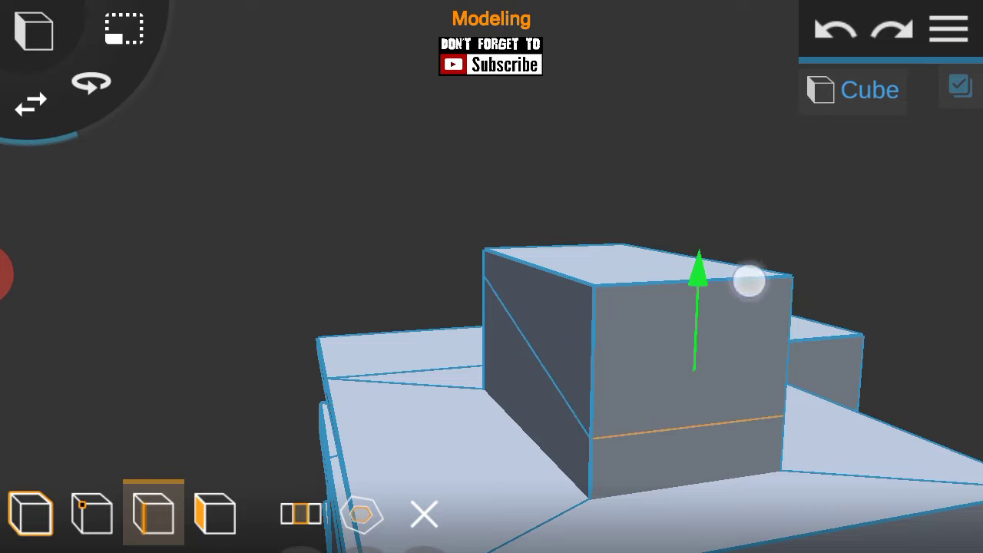
left_click_drag(629, 266, 719, 250)
mouse_move(826, 445)
left_mouse_down()
mouse_move(230, 279)
mouse_move(801, 385)
mouse_move(876, 338)
left_mouse_up()
Return to face mode and line up front and side views of the rooftop block.
left_click(215, 513)
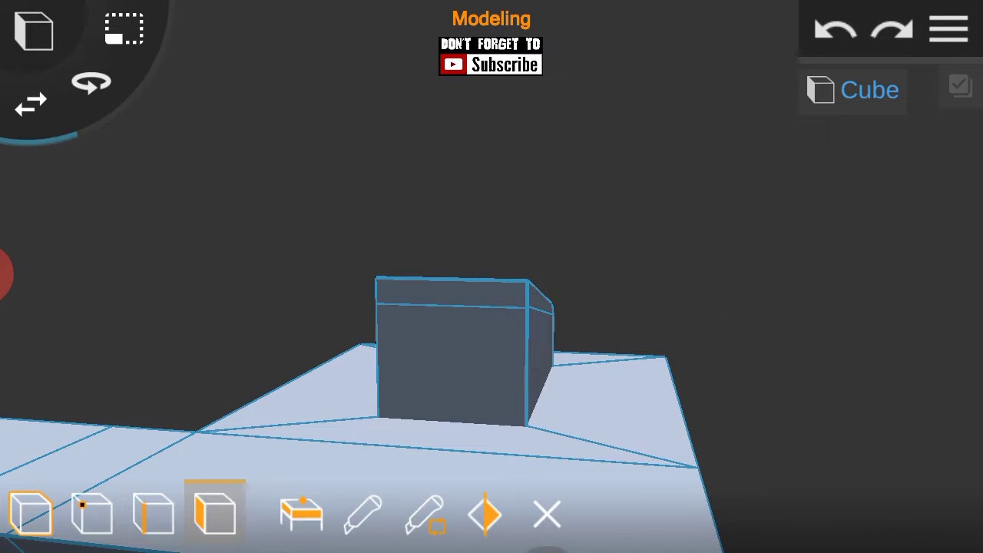
mouse_move(793, 328)
left_mouse_down()
mouse_move(720, 358)
mouse_move(236, 332)
left_mouse_up()
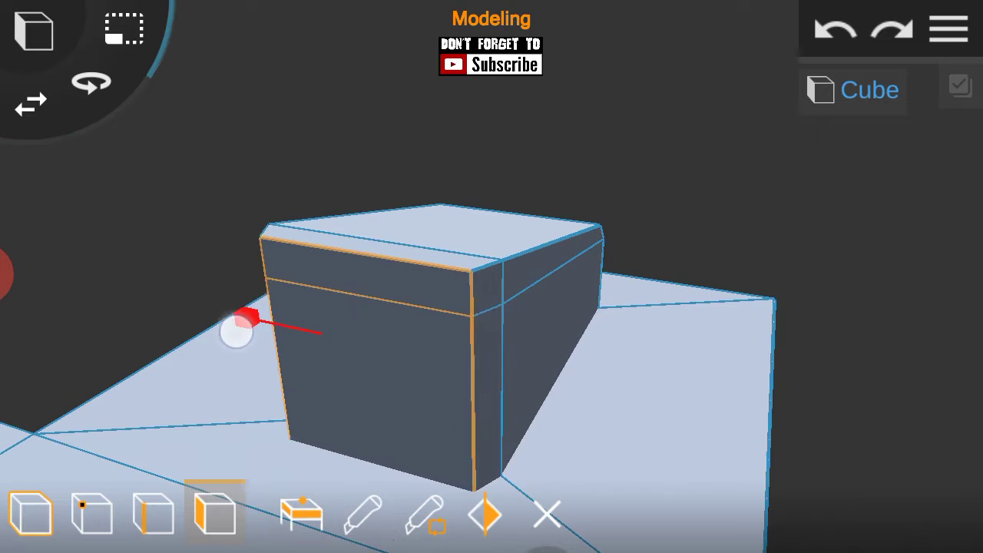
mouse_move(331, 223)
left_mouse_down()
mouse_move(653, 329)
mouse_move(250, 363)
left_mouse_up()
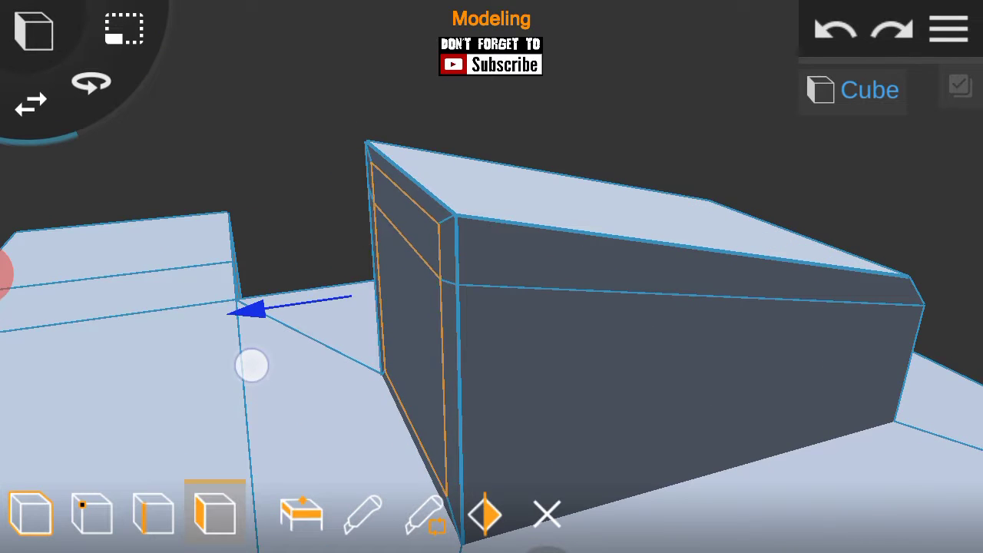
left_click_drag(757, 314, 753, 360)
mouse_move(866, 298)
left_mouse_down()
mouse_move(731, 316)
mouse_move(826, 292)
left_mouse_up()
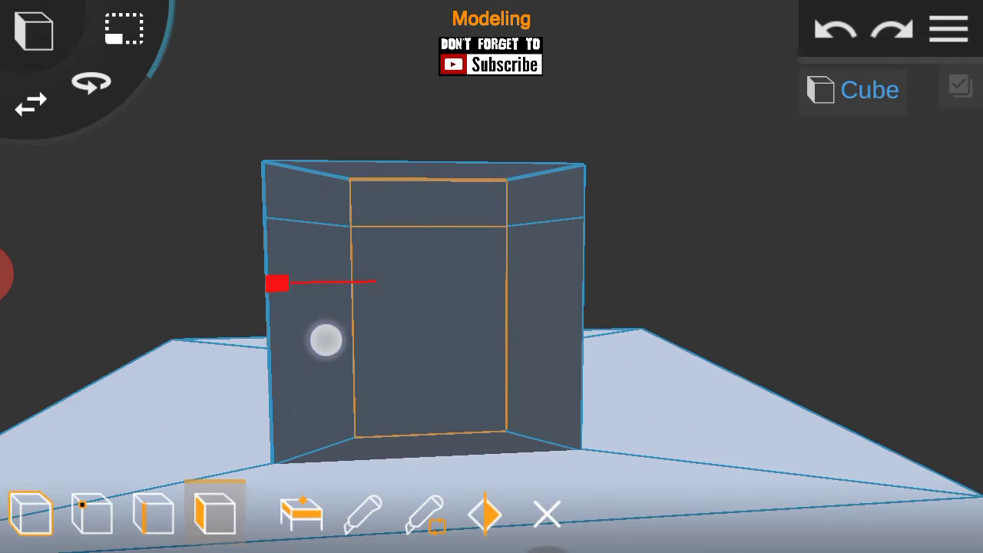
mouse_move(476, 172)
left_mouse_down()
mouse_move(564, 241)
mouse_move(584, 347)
mouse_move(368, 362)
mouse_move(702, 369)
mouse_move(804, 343)
mouse_move(938, 477)
left_mouse_up()
left_click(953, 28)
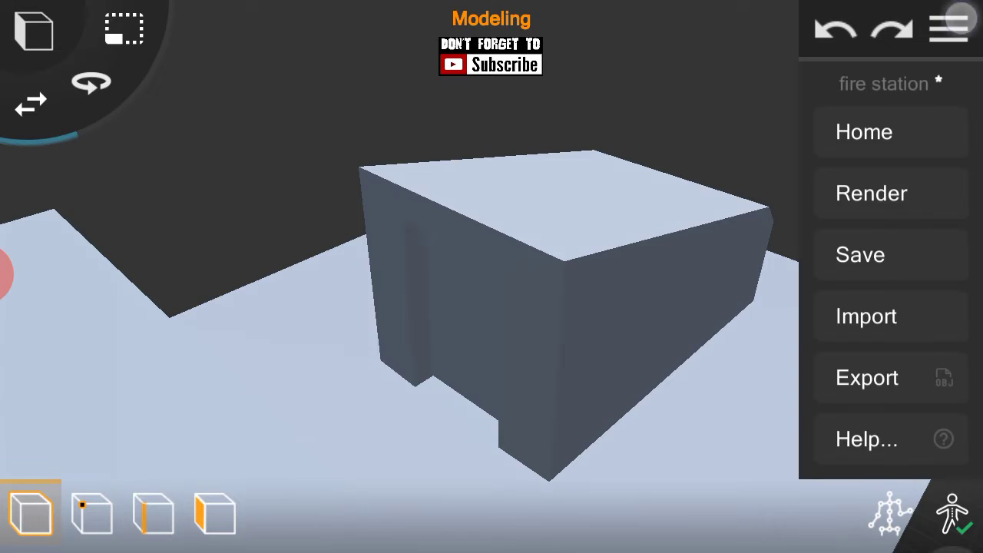
Select a face on the building corner, undoing one stray change.
left_click_drag(177, 231, 219, 220)
scroll(501, 328, "down", 3)
mouse_move(643, 325)
left_mouse_down()
mouse_move(689, 379)
mouse_move(782, 376)
mouse_move(748, 365)
left_mouse_up()
left_click(215, 513)
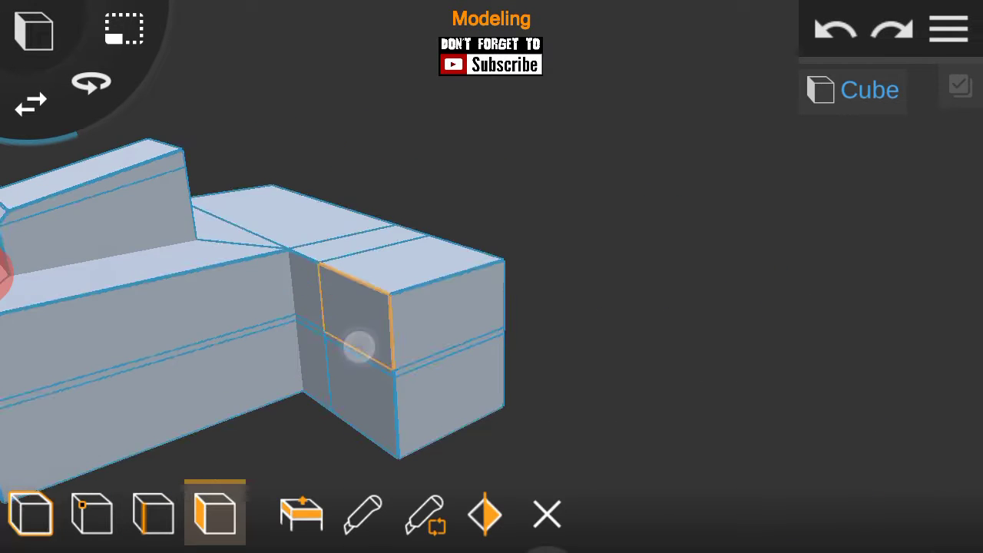
left_click(358, 345)
scroll(436, 316, "up", 3)
scroll(437, 315, "up", 3)
scroll(509, 339, "down", 3)
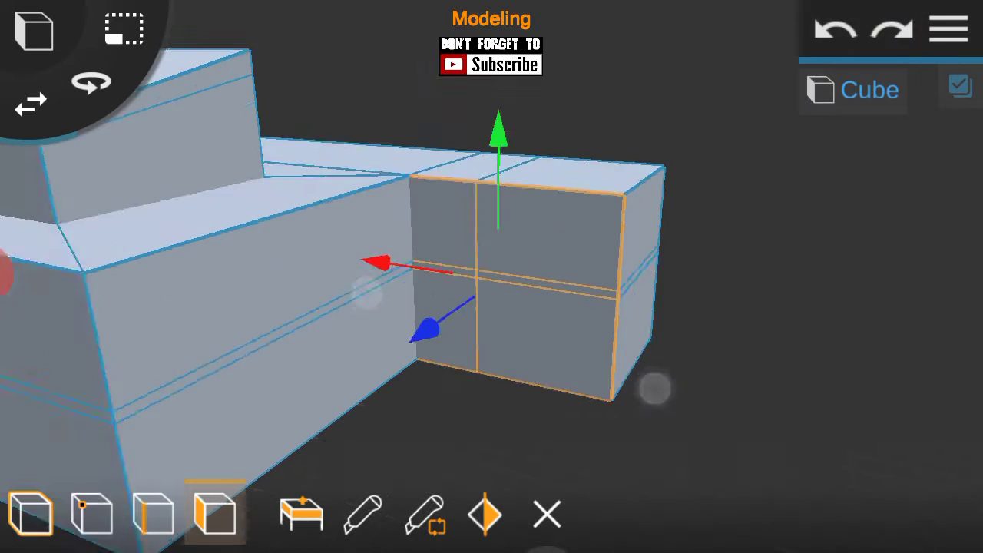
left_click_drag(367, 290, 274, 373)
left_click(837, 29)
left_click_drag(760, 278, 650, 322)
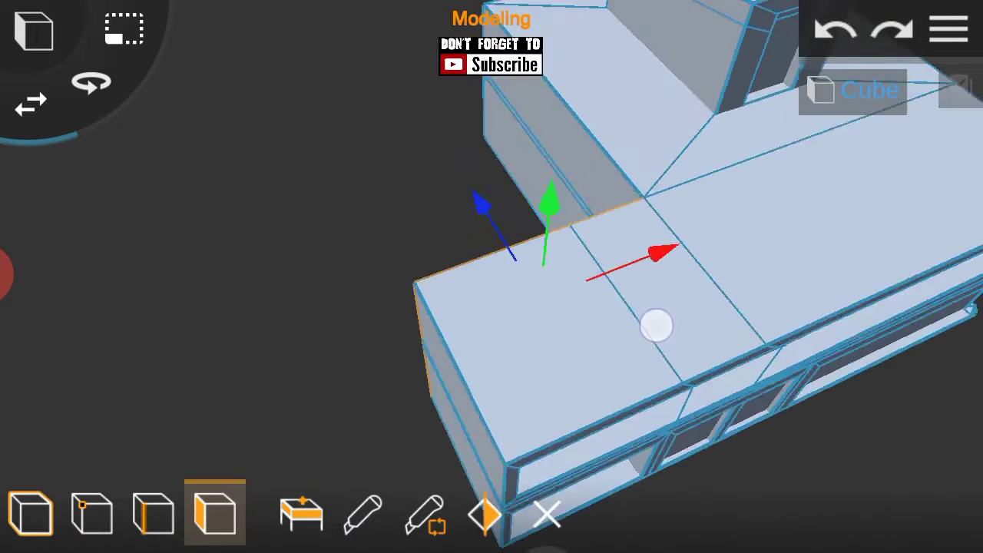
left_click_drag(737, 310, 674, 285)
Loop-cut across the wall corner, leave edit mode, and add a new cube.
left_click(424, 513)
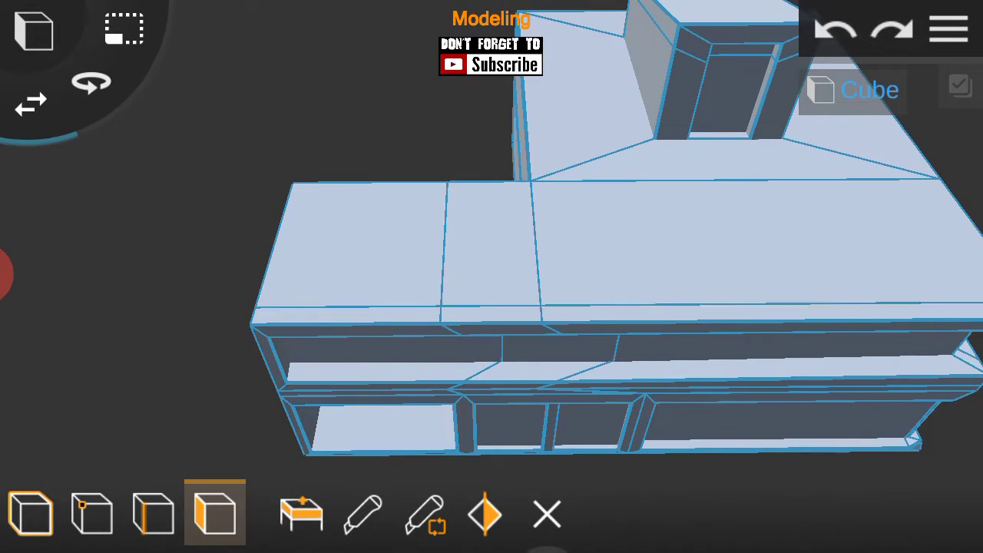
left_click_drag(558, 407, 891, 415)
scroll(498, 323, "up", 3)
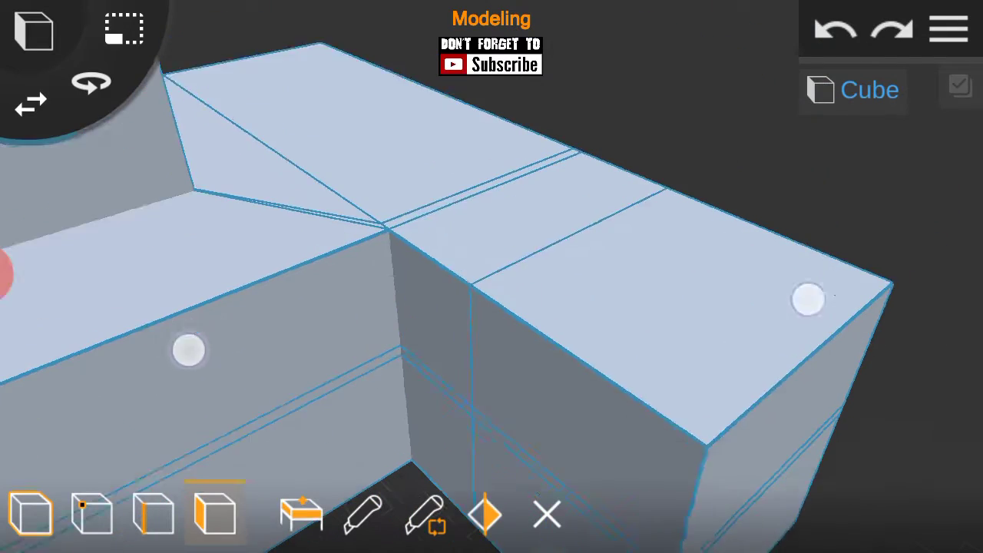
left_click(469, 246)
scroll(801, 236, "up", 3)
scroll(487, 305, "down", 5)
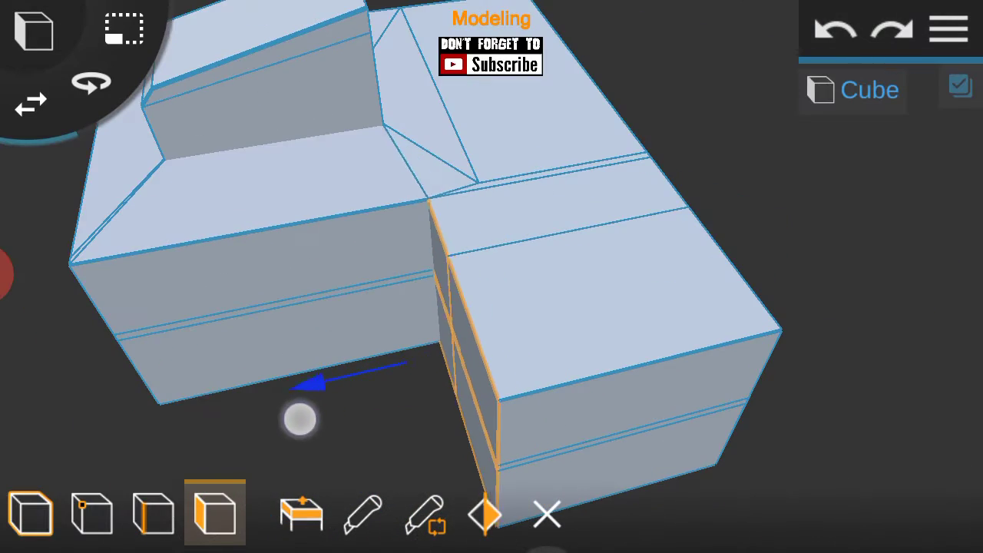
scroll(467, 318, "down", 5)
left_click(30, 513)
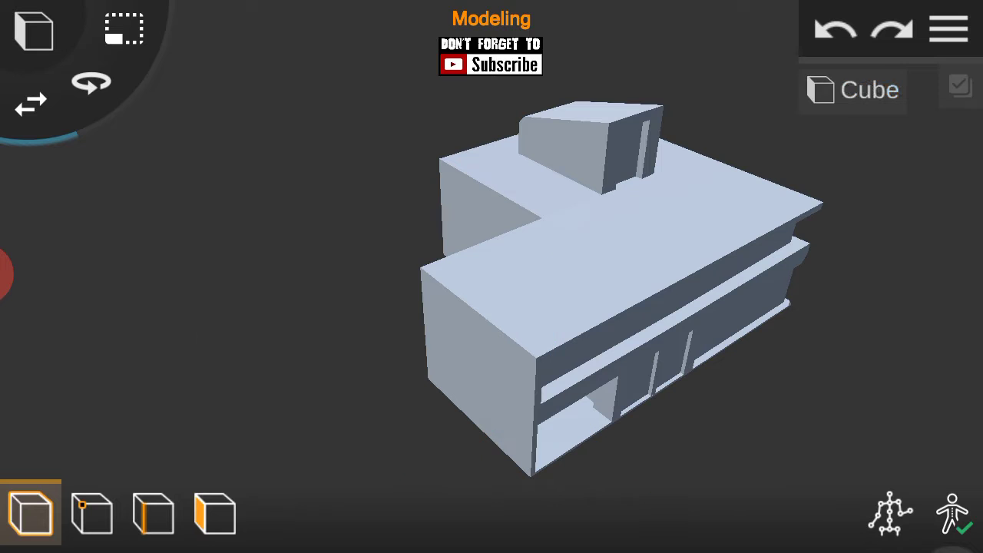
left_click(271, 262)
left_click(33, 30)
Confirm the new cube and position it beside the building.
left_click(39, 114)
scroll(420, 175, "up", 3)
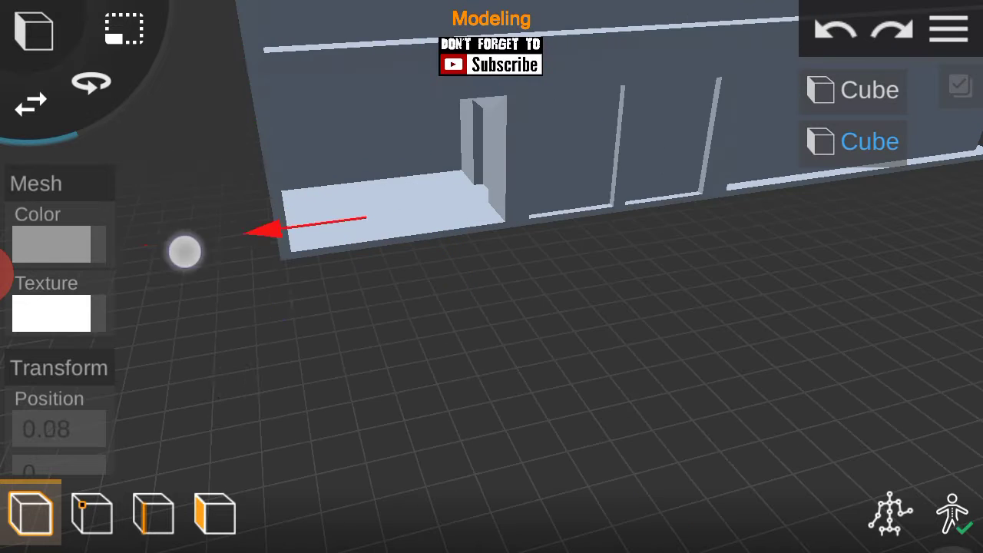
scroll(511, 326, "up", 3)
left_click_drag(228, 396, 253, 361)
mouse_move(330, 84)
left_mouse_down()
mouse_move(712, 231)
mouse_move(417, 156)
mouse_move(346, 306)
left_mouse_up()
Stretch the cube's faces into a long slab and raise its top to make it taller.
left_click(215, 514)
mouse_move(715, 354)
left_mouse_down()
mouse_move(646, 367)
mouse_move(181, 356)
left_mouse_up()
mouse_move(718, 316)
left_mouse_down()
mouse_move(804, 352)
mouse_move(933, 289)
mouse_move(751, 358)
mouse_move(964, 175)
mouse_move(907, 199)
left_mouse_up()
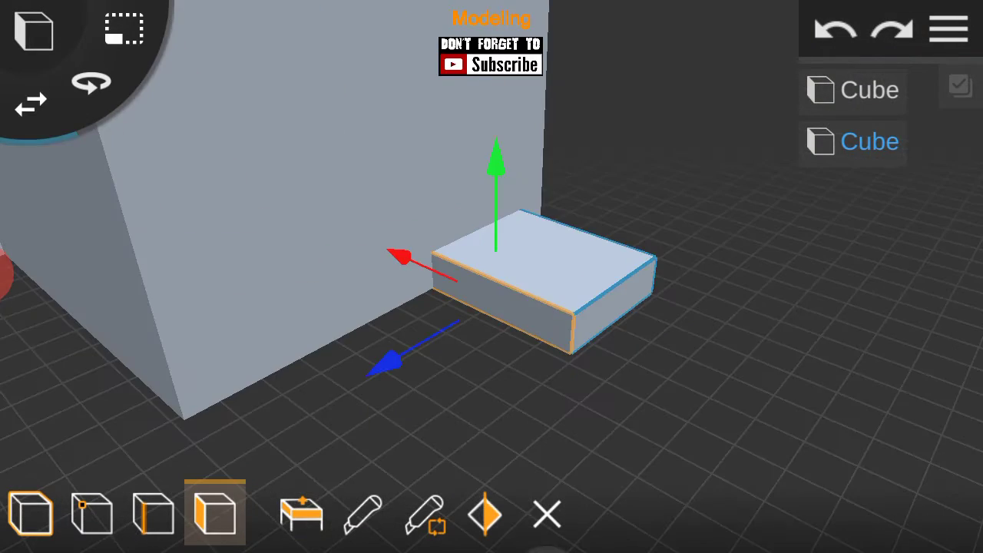
left_click_drag(384, 357, 257, 345)
mouse_move(377, 388)
left_mouse_down()
mouse_move(756, 294)
mouse_move(219, 395)
mouse_move(608, 287)
mouse_move(525, 156)
mouse_move(698, 271)
left_mouse_up()
left_click_drag(615, 199, 546, 138)
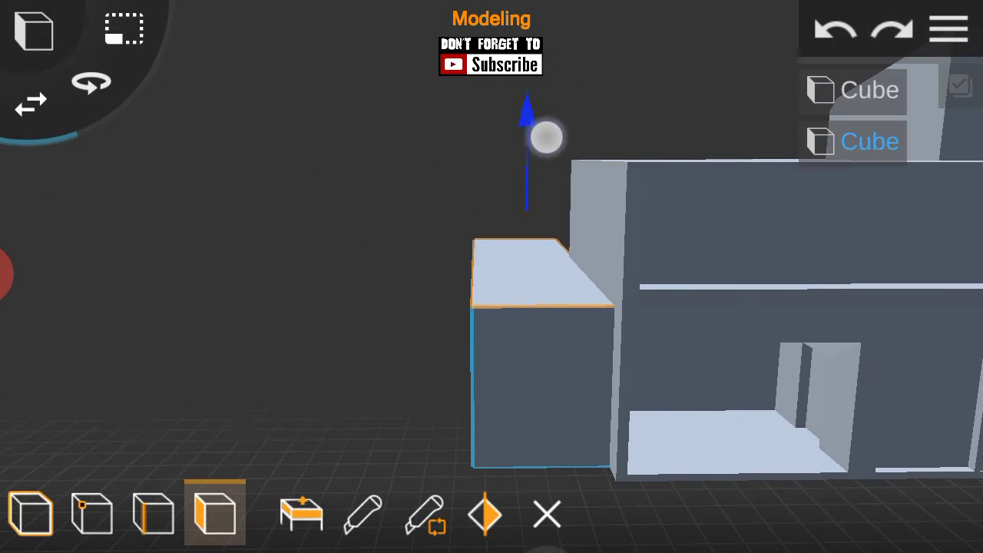
Orbit in close to face the block's inner side head-on.
mouse_move(265, 374)
left_mouse_down()
mouse_move(187, 297)
mouse_move(422, 509)
left_mouse_up()
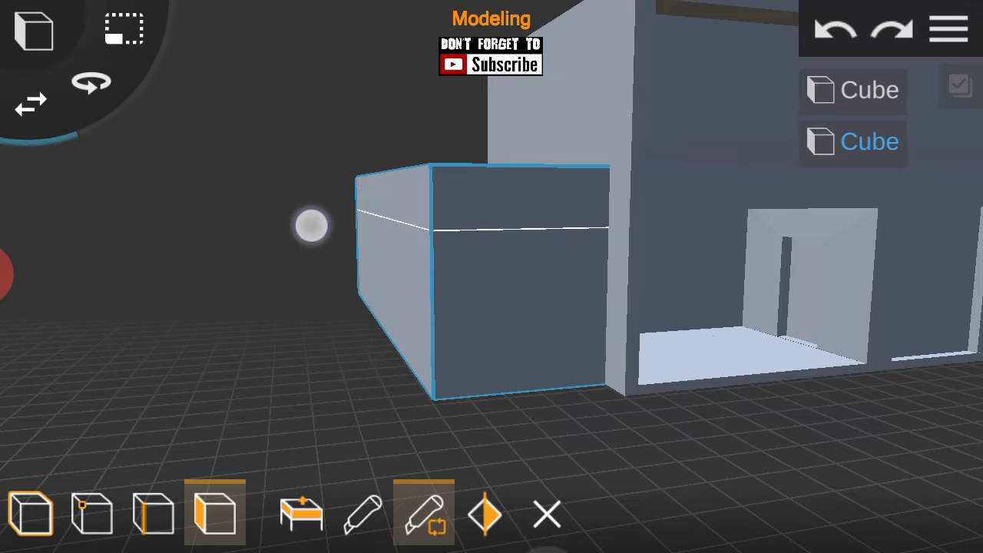
mouse_move(511, 297)
left_mouse_down()
mouse_move(658, 356)
mouse_move(589, 433)
left_mouse_up()
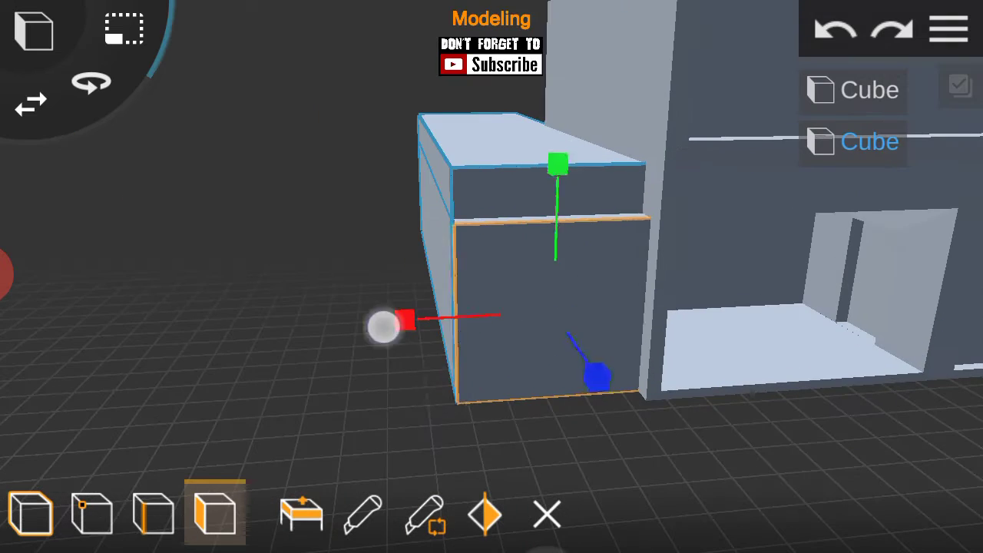
mouse_move(589, 206)
left_mouse_down()
mouse_move(408, 320)
mouse_move(871, 220)
mouse_move(652, 297)
mouse_move(760, 298)
left_mouse_up()
mouse_move(651, 230)
left_mouse_down()
mouse_move(658, 366)
mouse_move(739, 297)
left_mouse_up()
left_click_drag(209, 191, 343, 191)
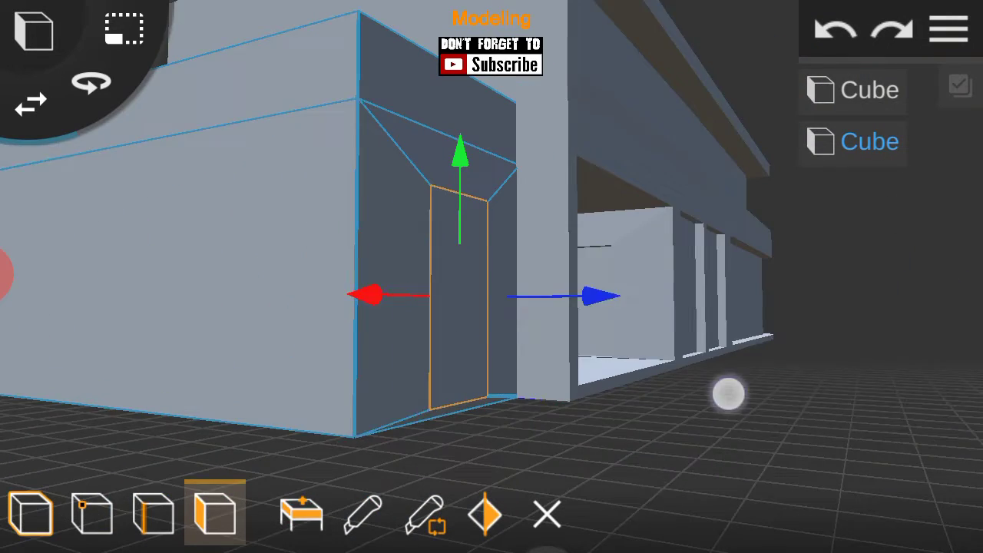
mouse_move(727, 395)
left_mouse_down()
mouse_move(586, 353)
mouse_move(745, 362)
mouse_move(531, 314)
mouse_move(669, 343)
mouse_move(733, 302)
mouse_move(643, 375)
left_mouse_up()
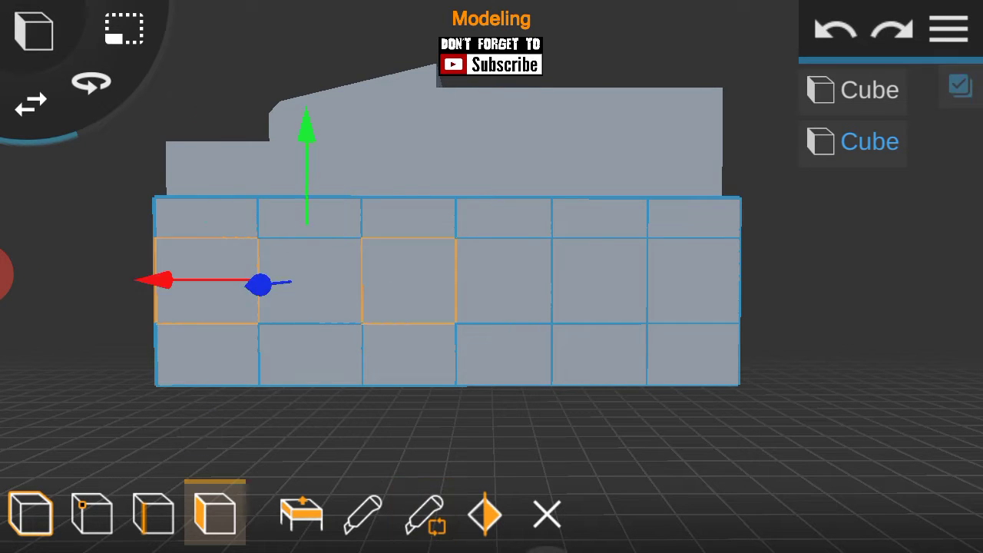
Extrude the selected middle-row window panels.
left_click_drag(643, 375, 538, 362)
left_click(949, 29)
left_click(656, 356)
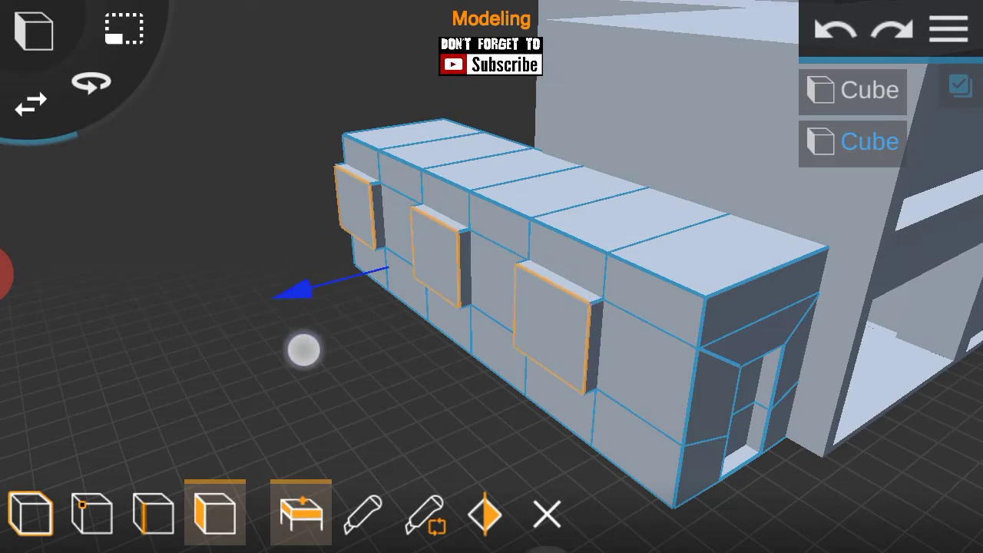
left_click(303, 349)
left_click_drag(538, 323, 881, 291)
left_click_drag(689, 300, 363, 361)
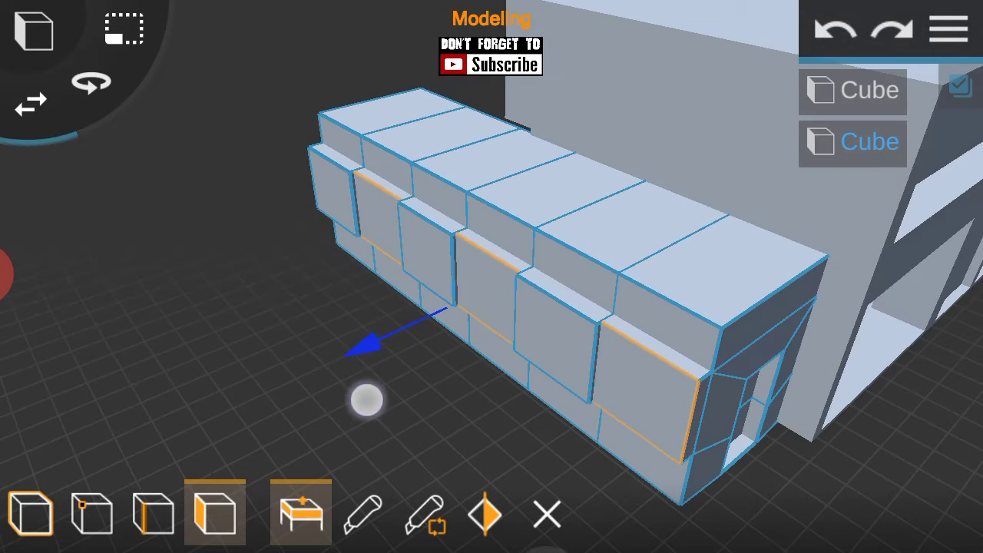
mouse_move(522, 349)
left_mouse_down()
mouse_move(431, 348)
mouse_move(931, 197)
left_mouse_up()
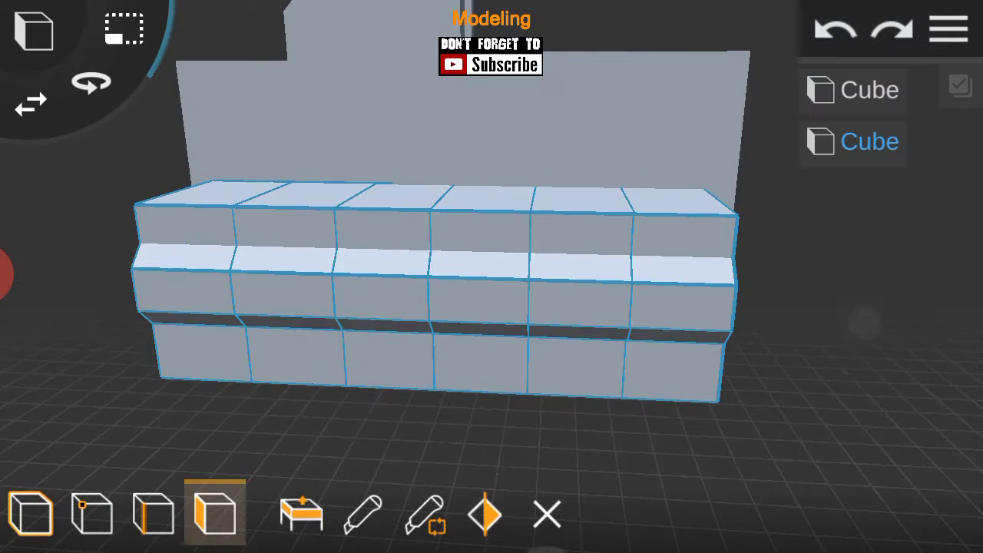
Push the six middle-row panel faces inward to form window openings.
left_click_drag(865, 322, 485, 324)
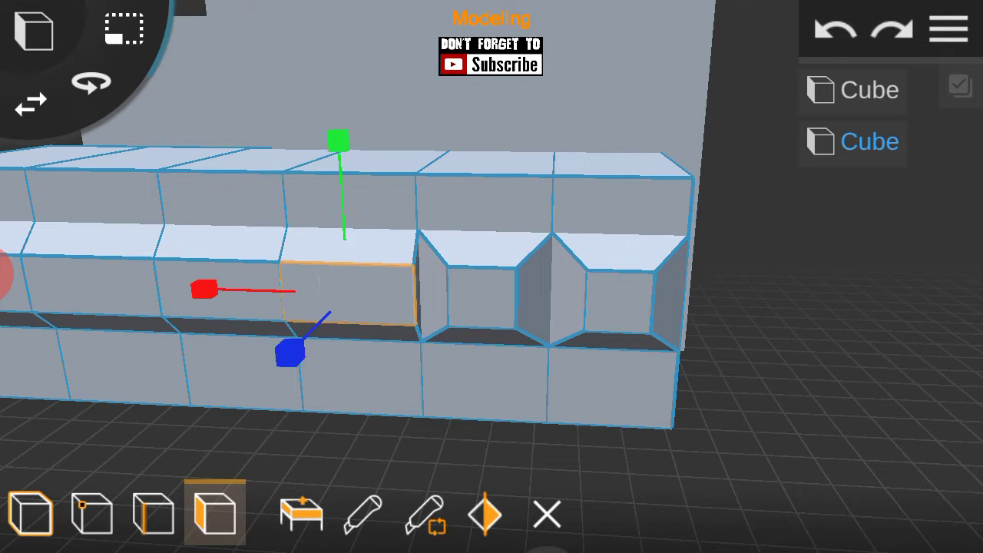
scroll(210, 292, "down", 3)
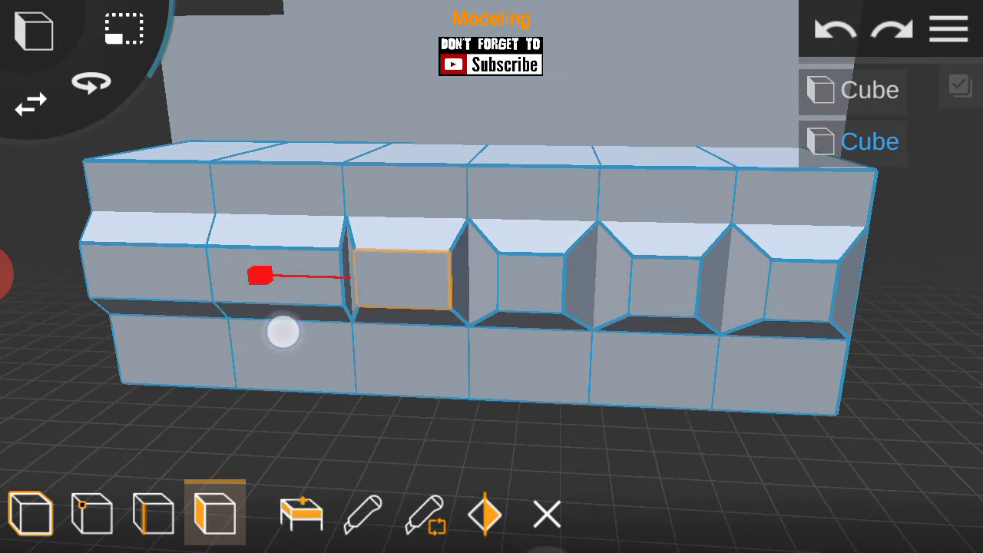
left_click_drag(302, 352, 428, 395)
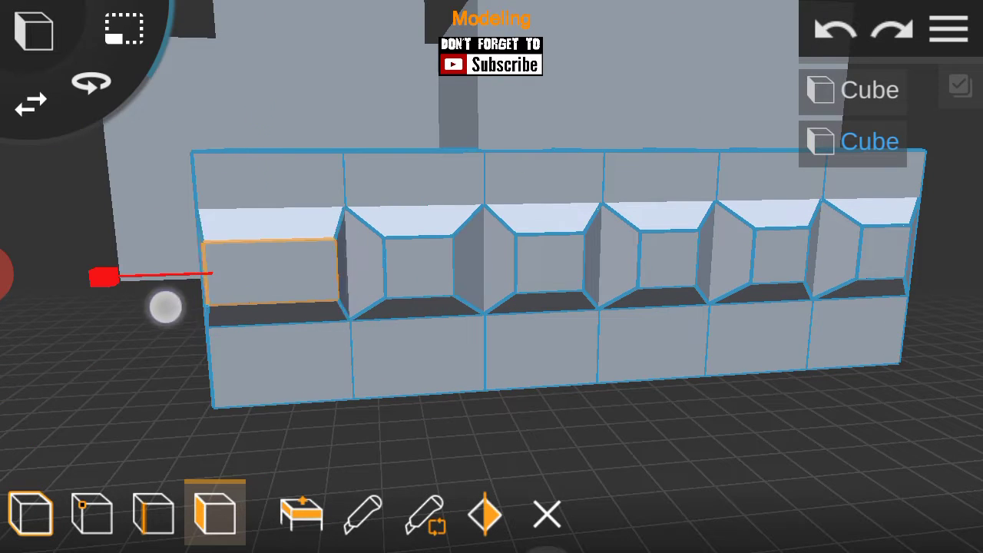
mouse_move(661, 405)
left_mouse_down()
mouse_move(797, 366)
mouse_move(713, 330)
mouse_move(727, 367)
mouse_move(675, 297)
mouse_move(667, 380)
left_mouse_up()
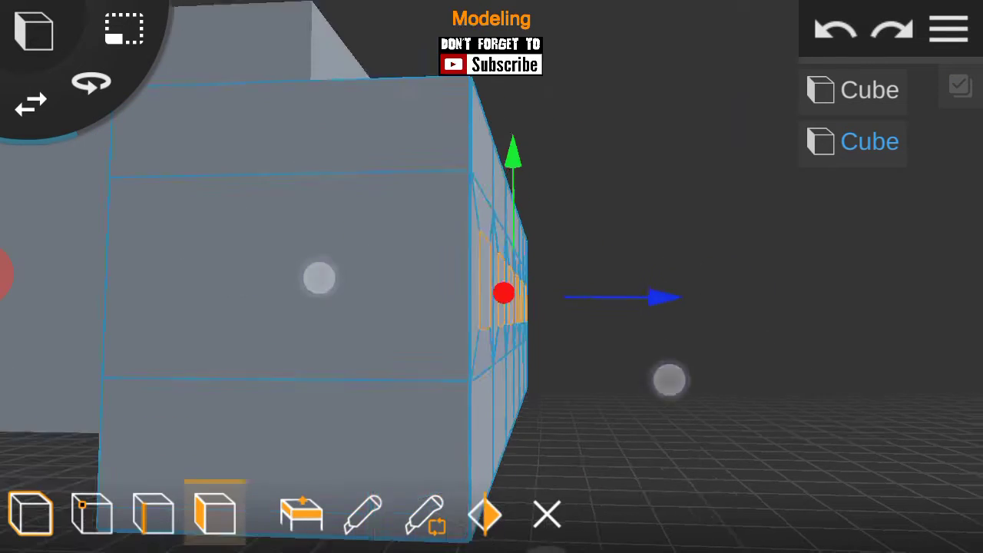
mouse_move(732, 182)
left_mouse_down()
mouse_move(782, 382)
mouse_move(827, 433)
mouse_move(678, 344)
mouse_move(802, 366)
mouse_move(680, 395)
left_mouse_up()
left_click(302, 513)
scroll(469, 353, "down", 3)
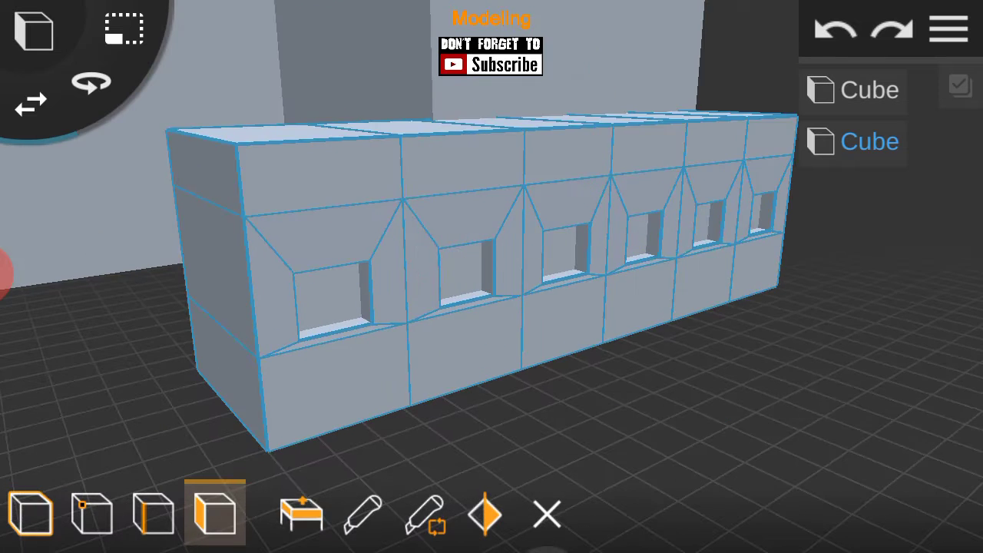
Leave edit mode and view the building from a low side angle.
left_click(30, 513)
left_click(950, 28)
scroll(439, 328, "down", 3)
scroll(439, 329, "down", 3)
mouse_move(261, 257)
left_mouse_down()
mouse_move(621, 283)
mouse_move(661, 323)
left_mouse_up()
scroll(661, 323, "up", 3)
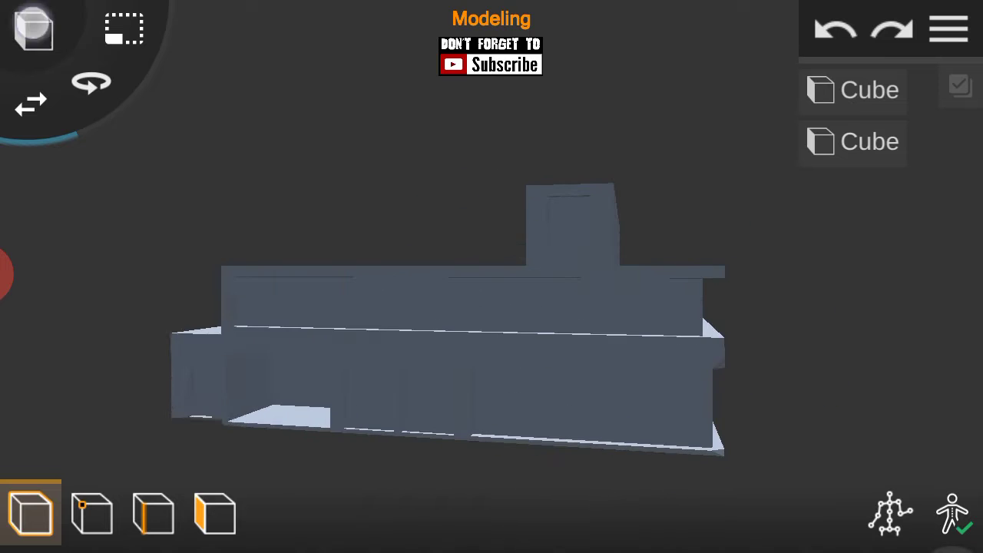
Select the third cube and bring it into view beside the building wall.
left_click(601, 408)
mouse_move(601, 408)
left_mouse_down()
mouse_move(663, 327)
mouse_move(244, 396)
left_mouse_up()
scroll(492, 265, "up", 3)
mouse_move(779, 262)
left_mouse_down()
mouse_move(684, 146)
mouse_move(699, 232)
mouse_move(599, 222)
left_mouse_up()
scroll(468, 236, "down", 2)
scroll(478, 241, "up", 2)
left_click_drag(731, 248, 223, 300)
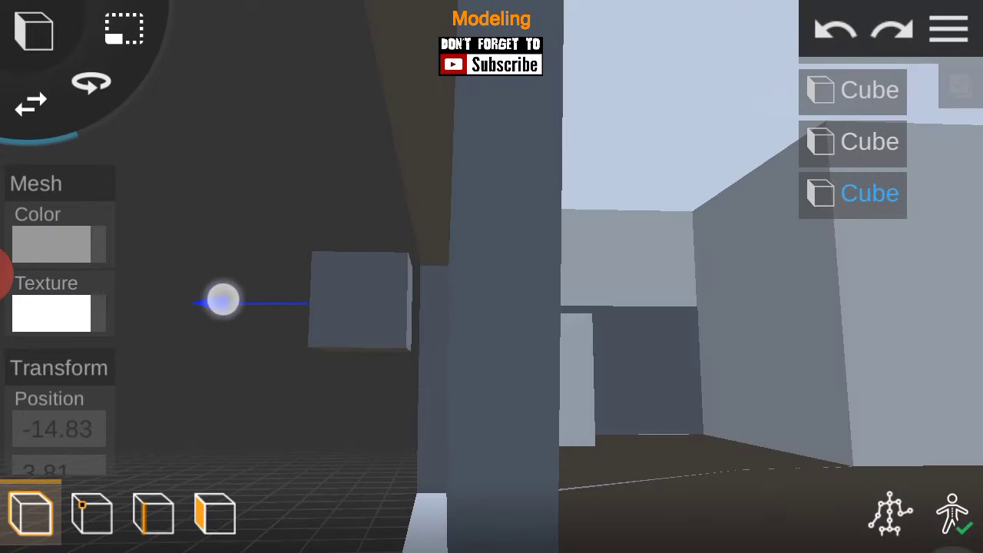
left_click_drag(698, 256, 738, 320)
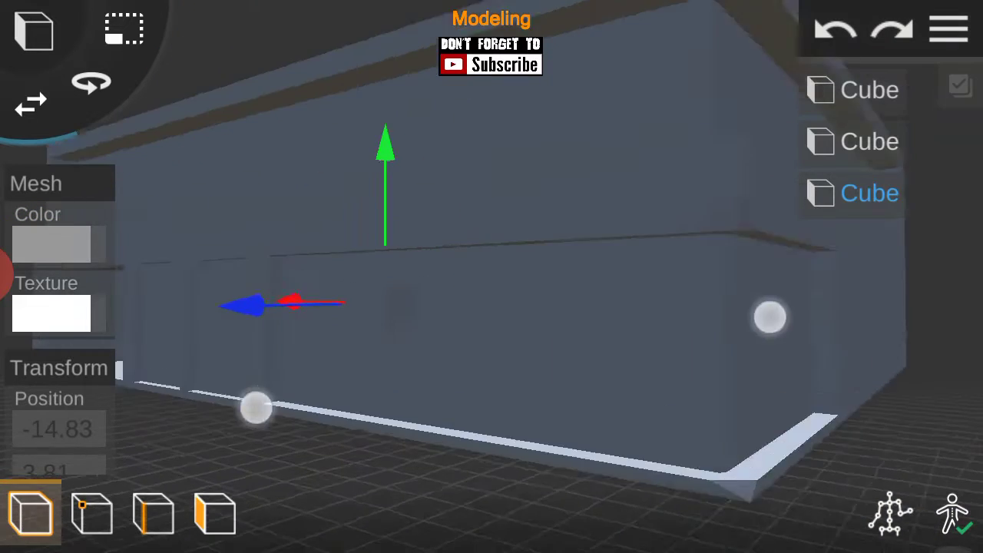
Select the small cube's bottom face and move it along one axis.
left_click(215, 513)
left_click_drag(658, 367, 322, 425)
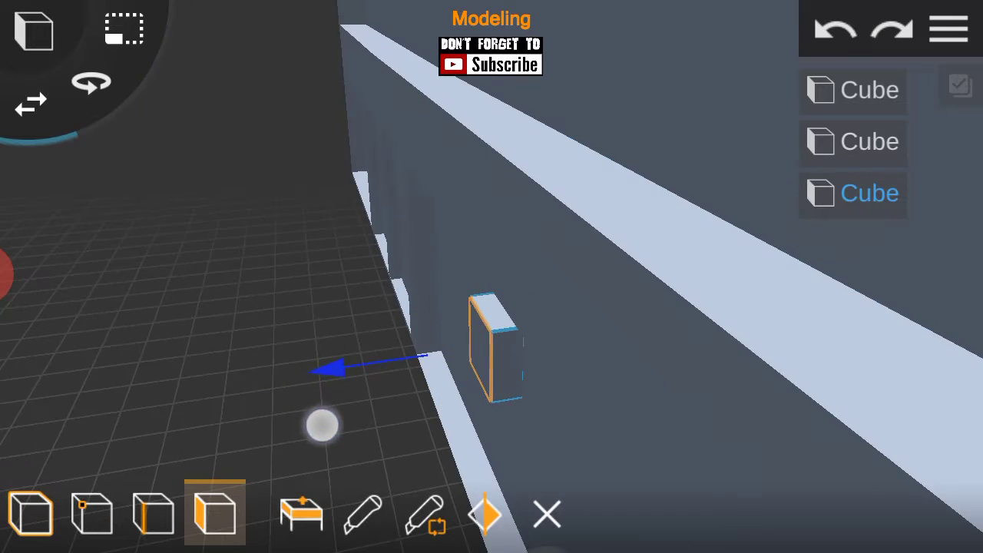
left_click_drag(687, 353, 796, 146)
left_click(487, 302)
mouse_move(650, 404)
left_mouse_down()
mouse_move(545, 356)
mouse_move(723, 306)
left_mouse_up()
mouse_move(289, 270)
left_mouse_down()
mouse_move(683, 266)
mouse_move(759, 187)
left_mouse_up()
mouse_move(535, 216)
left_mouse_down()
mouse_move(500, 319)
mouse_move(581, 346)
left_mouse_up()
scroll(466, 323, "up", 3)
Stretch the bar's end along the wall into a thin trim bar.
mouse_move(752, 399)
left_mouse_down()
mouse_move(690, 329)
mouse_move(716, 361)
mouse_move(783, 265)
mouse_move(690, 329)
mouse_move(735, 377)
mouse_move(781, 325)
mouse_move(779, 230)
mouse_move(823, 250)
mouse_move(141, 275)
mouse_move(233, 294)
mouse_move(326, 284)
left_mouse_up()
mouse_move(299, 355)
left_mouse_down()
mouse_move(779, 384)
mouse_move(567, 297)
left_mouse_up()
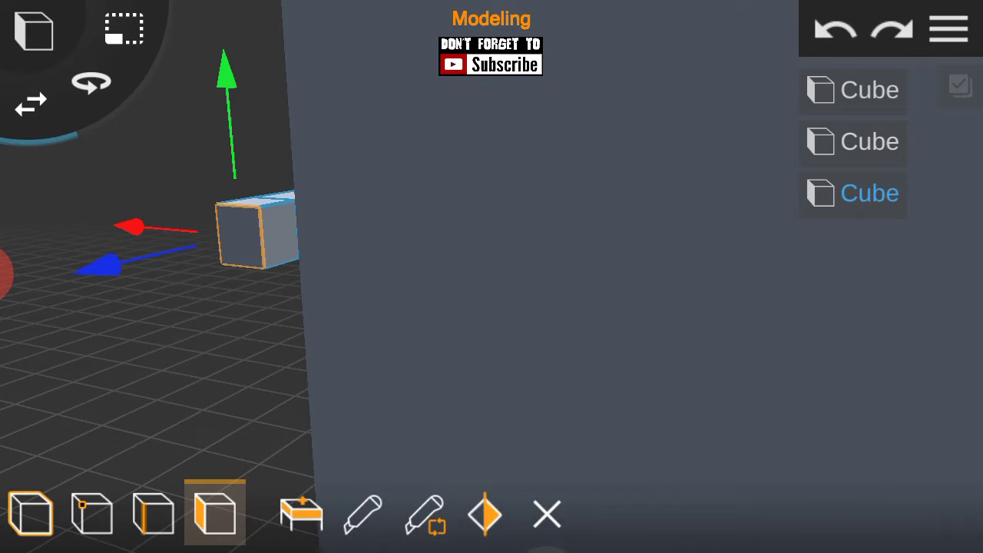
left_click_drag(395, 364, 597, 323)
left_click_drag(597, 275, 757, 265)
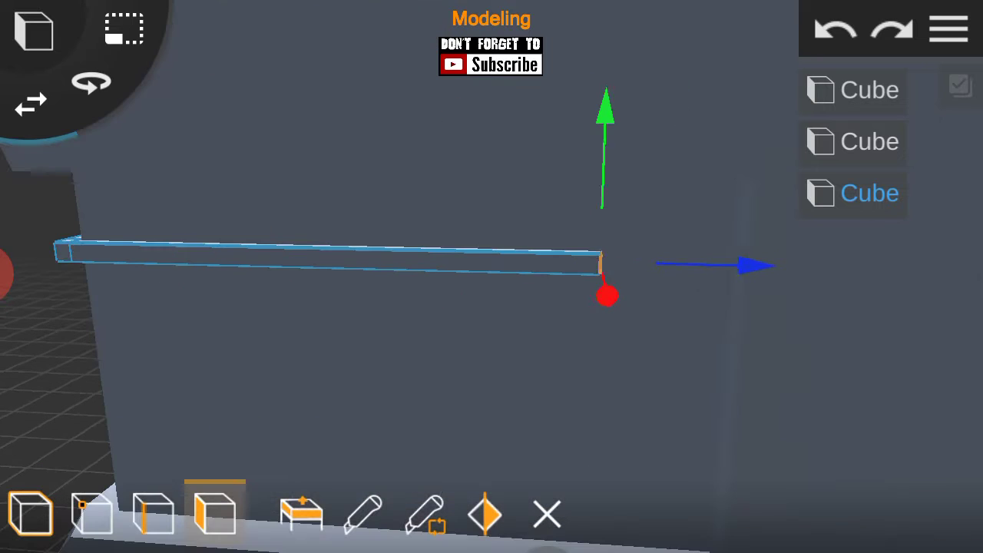
left_click_drag(876, 338, 192, 341)
mouse_move(461, 230)
left_mouse_down()
mouse_move(356, 123)
mouse_move(244, 425)
left_mouse_up()
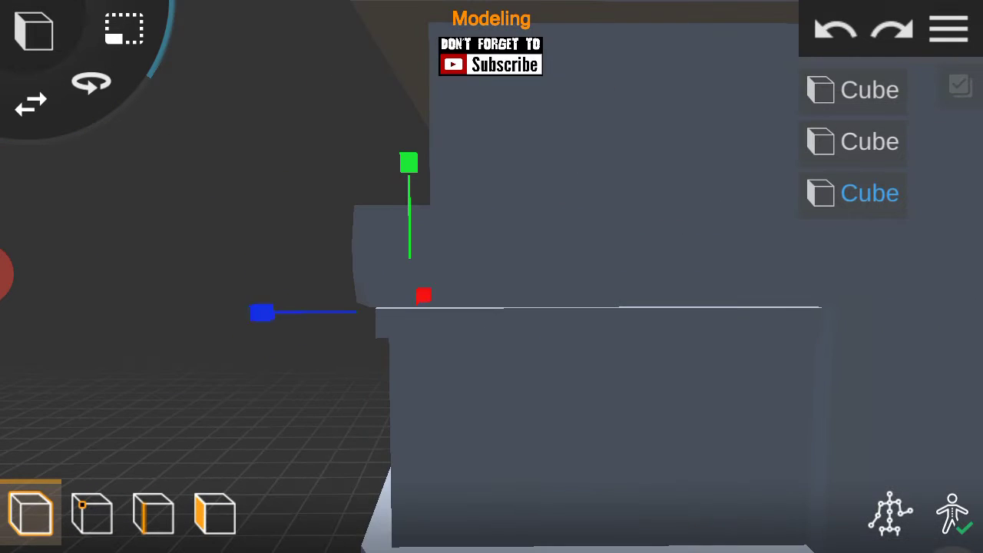
mouse_move(477, 245)
left_mouse_down()
mouse_move(757, 191)
mouse_move(812, 274)
mouse_move(731, 193)
mouse_move(212, 189)
left_mouse_up()
Duplicate the trim bar twice with Copy.
left_click(779, 342)
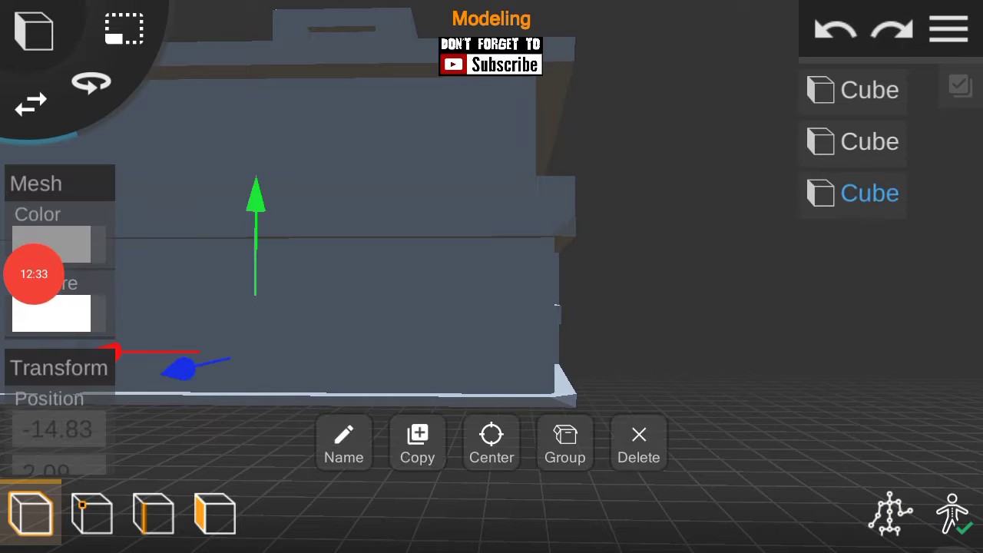
mouse_move(537, 354)
left_mouse_down()
mouse_move(672, 364)
mouse_move(777, 336)
left_mouse_up()
left_click(777, 336)
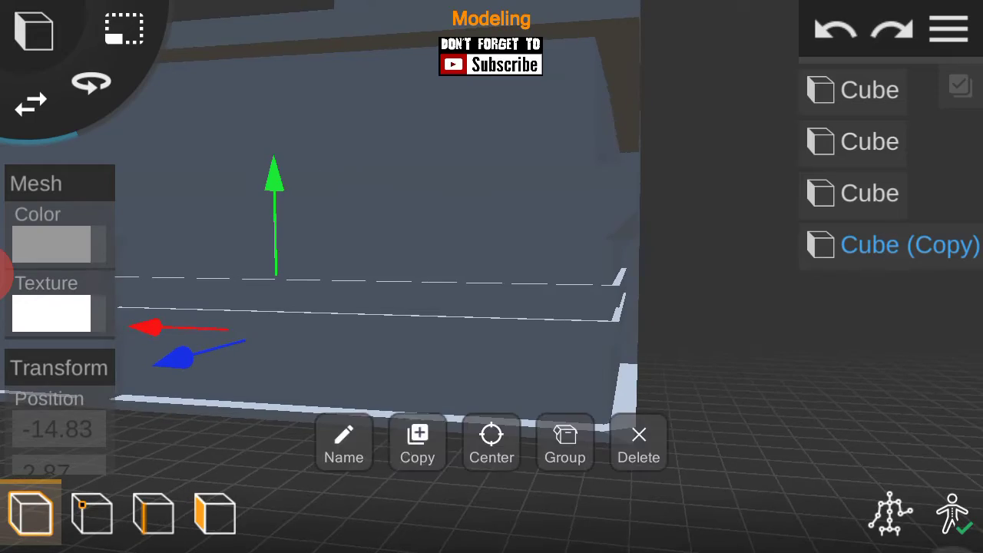
mouse_move(237, 153)
left_mouse_down()
mouse_move(806, 397)
mouse_move(634, 356)
mouse_move(641, 377)
left_mouse_up()
left_click(949, 29)
left_click(704, 328)
mouse_move(704, 327)
left_mouse_down()
mouse_move(756, 362)
mouse_move(846, 472)
mouse_move(655, 377)
mouse_move(748, 310)
mouse_move(777, 346)
left_mouse_up()
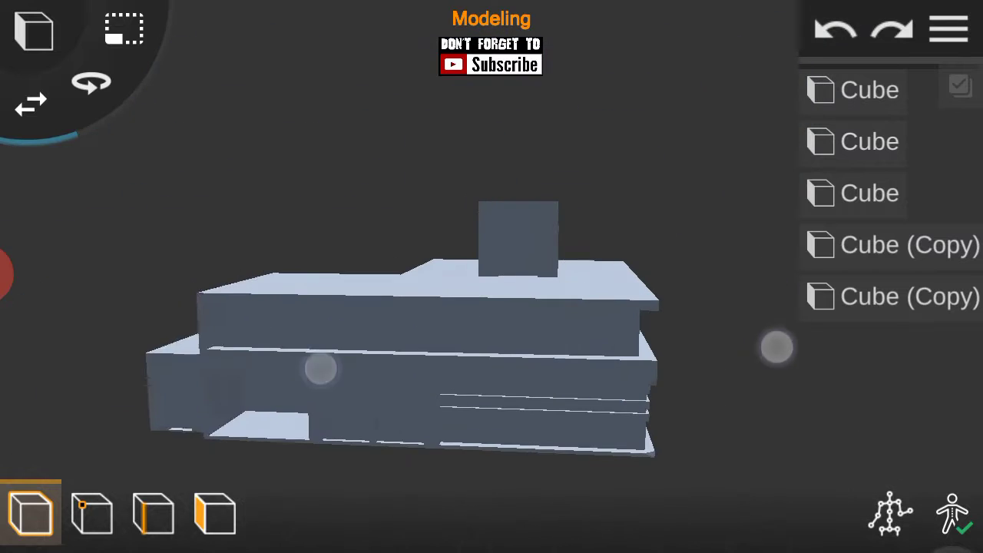
scroll(476, 265, "up", 5)
Push one face of the small cube inward to thin it into a vertical strip.
scroll(530, 254, "up", 3)
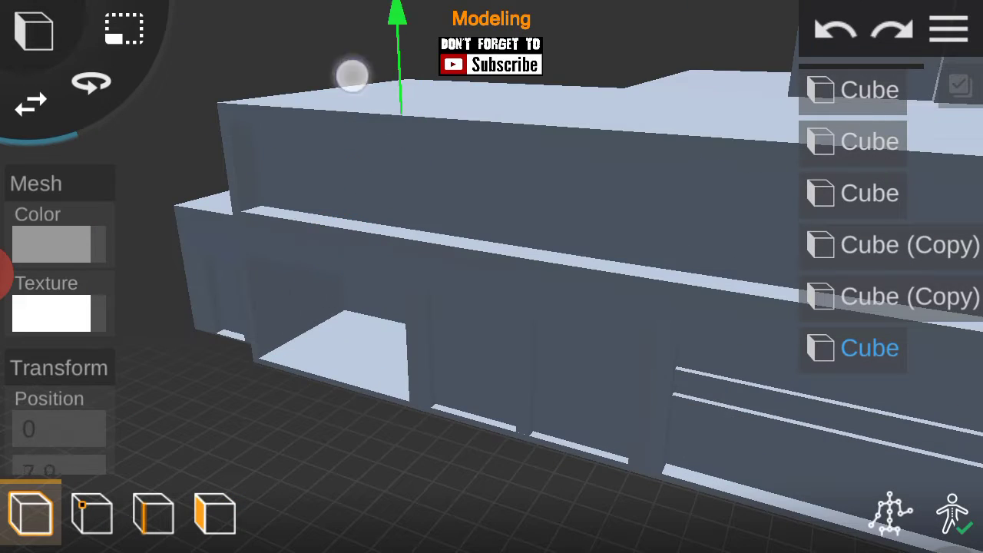
scroll(524, 336, "up", 5)
scroll(637, 300, "up", 3)
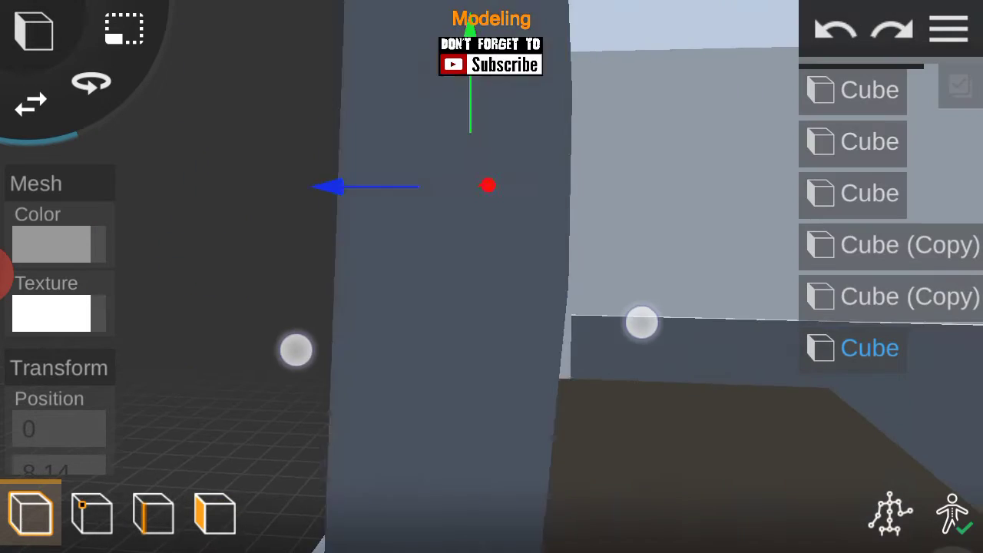
left_click_drag(296, 350, 355, 236)
scroll(522, 372, "down", 3)
left_click(216, 513)
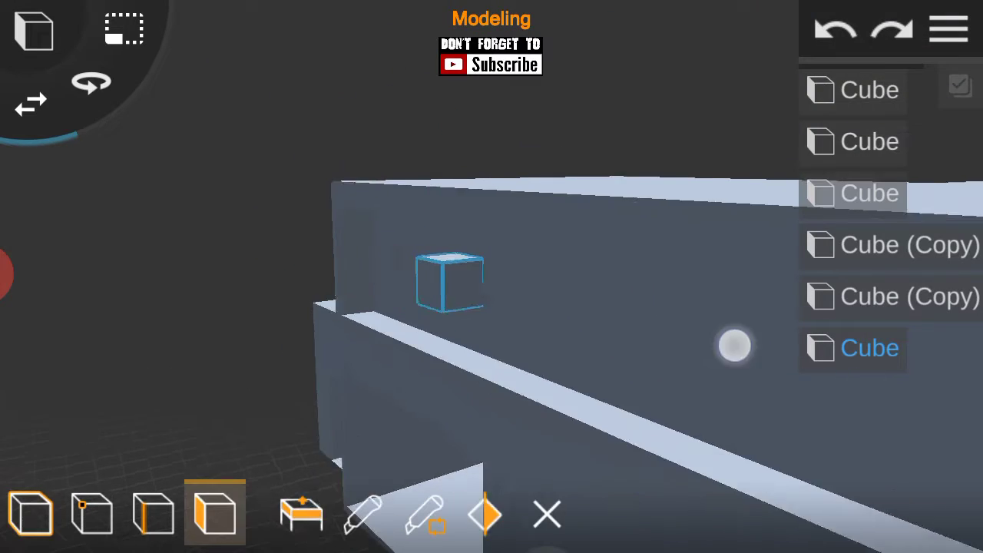
left_click(461, 289)
scroll(549, 311, "up", 3)
left_click_drag(757, 375, 692, 350)
left_click(29, 530)
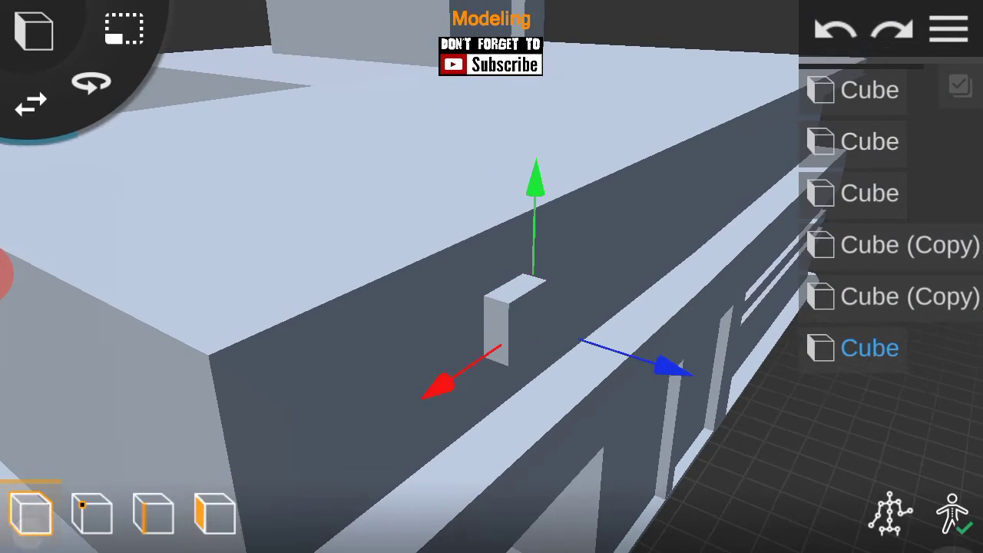
Place copies of the strip leftward along the wall, out to its far left end.
mouse_move(684, 254)
left_mouse_down()
mouse_move(706, 234)
mouse_move(525, 127)
mouse_move(746, 312)
mouse_move(699, 384)
mouse_move(560, 388)
mouse_move(539, 426)
mouse_move(584, 384)
left_mouse_up()
left_click(31, 513)
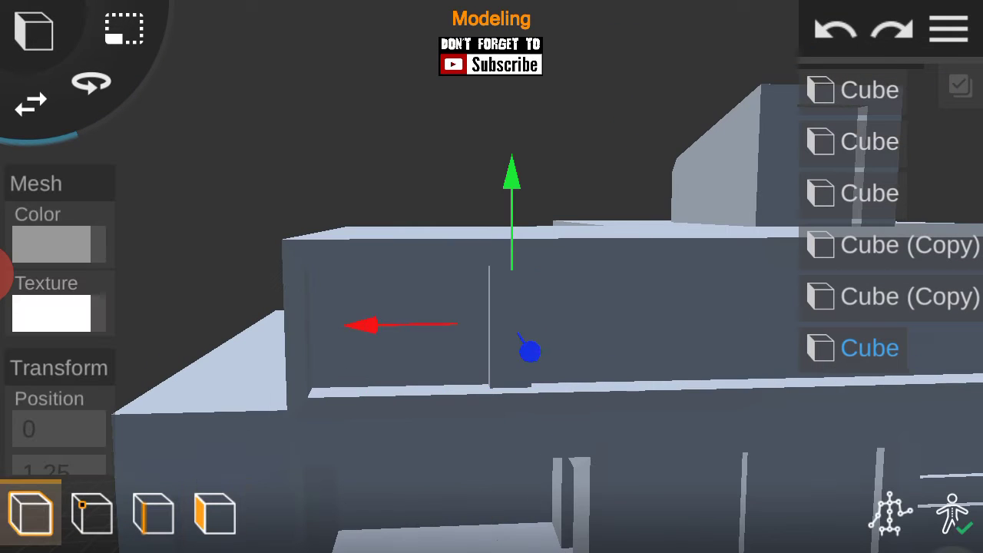
mouse_move(739, 257)
left_mouse_down()
mouse_move(691, 415)
mouse_move(294, 312)
left_mouse_up()
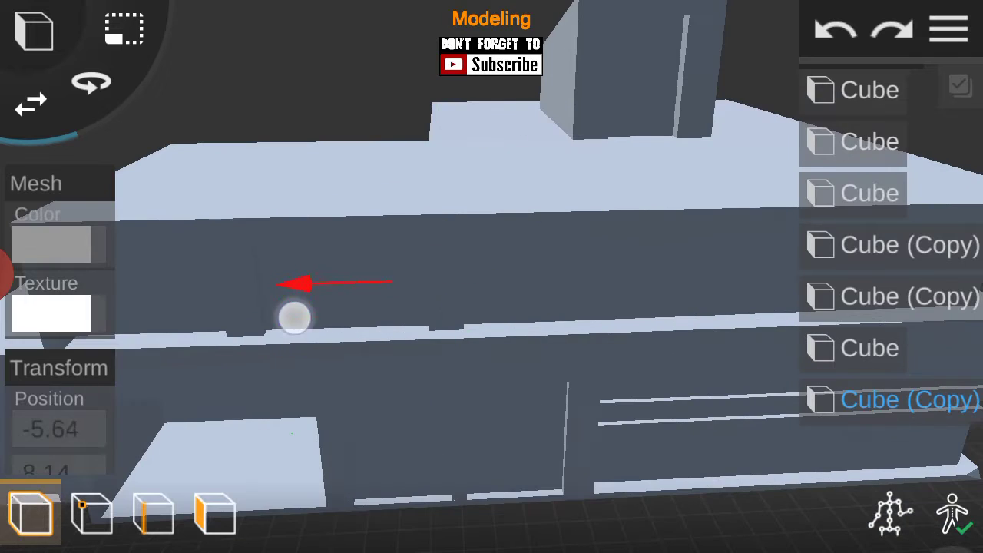
left_click_drag(463, 368, 395, 372)
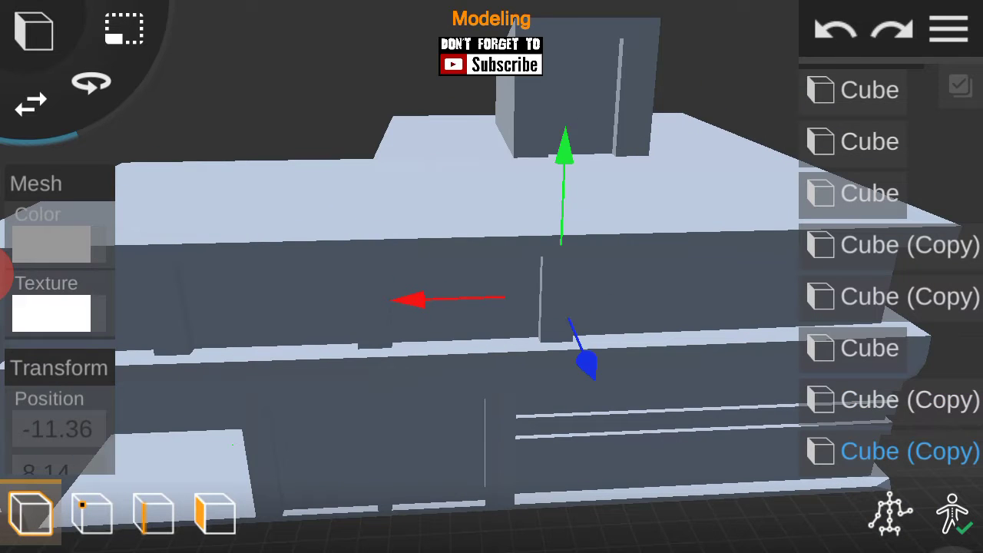
left_click_drag(417, 443, 342, 341)
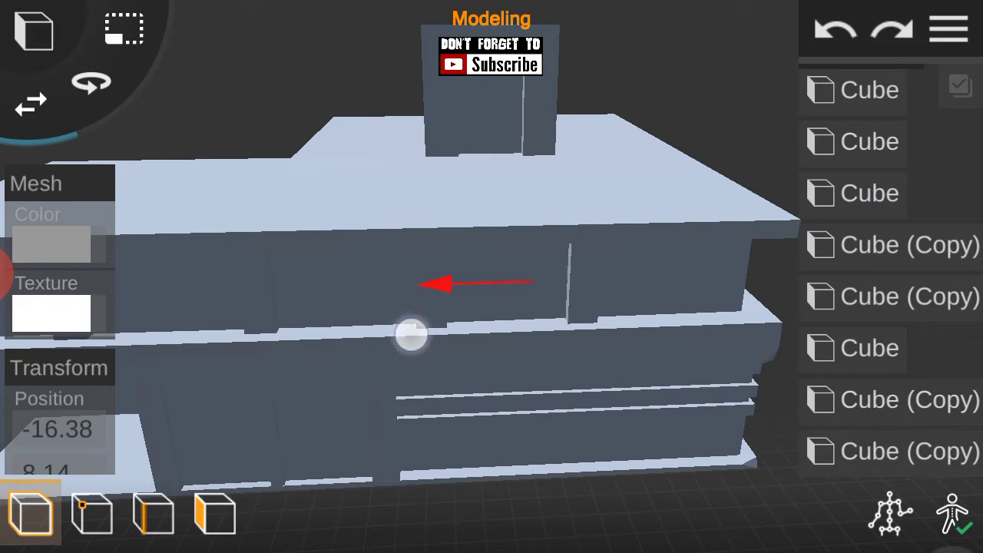
mouse_move(246, 339)
left_mouse_down()
mouse_move(349, 349)
mouse_move(281, 330)
mouse_move(355, 362)
left_mouse_up()
Turn the last strip copy to Rotation Y -90 so it sits on the side wall.
left_click(911, 196)
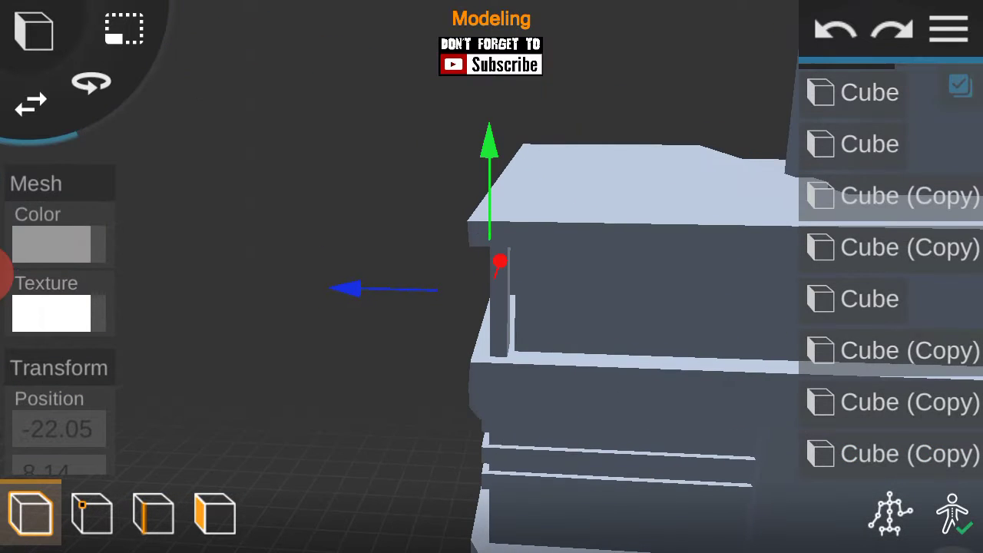
left_click(794, 286)
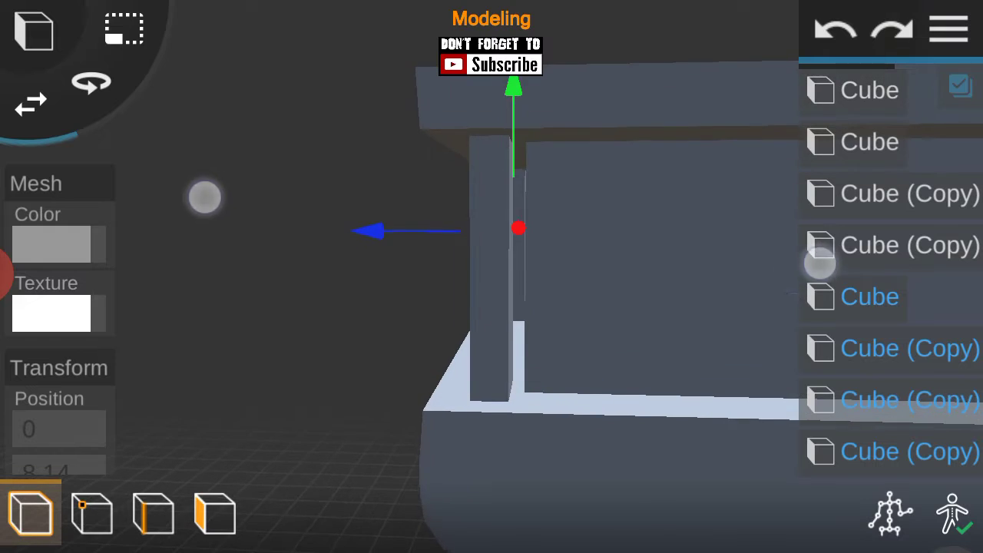
left_click_drag(329, 282, 799, 351)
left_click(949, 29)
left_click(949, 29)
left_click(910, 463)
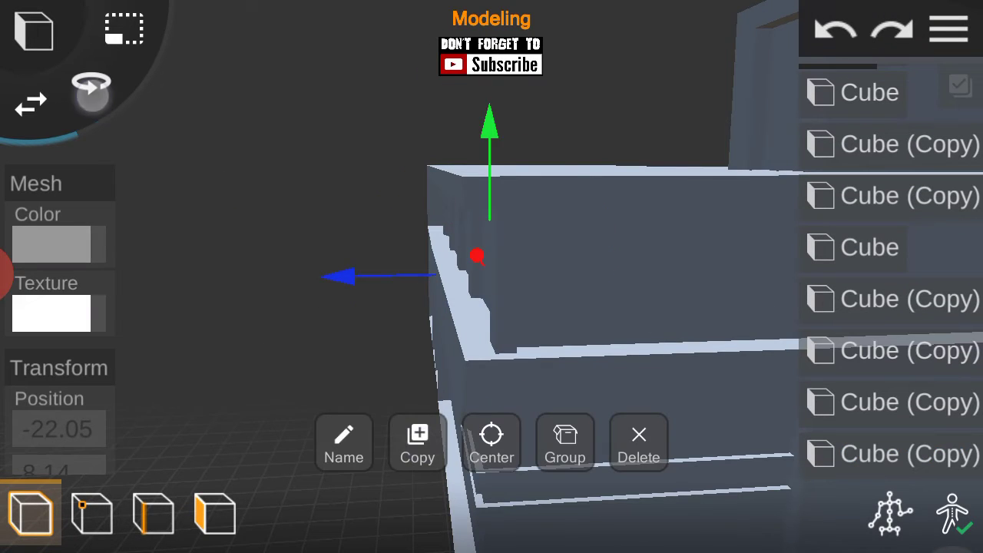
left_click(59, 343)
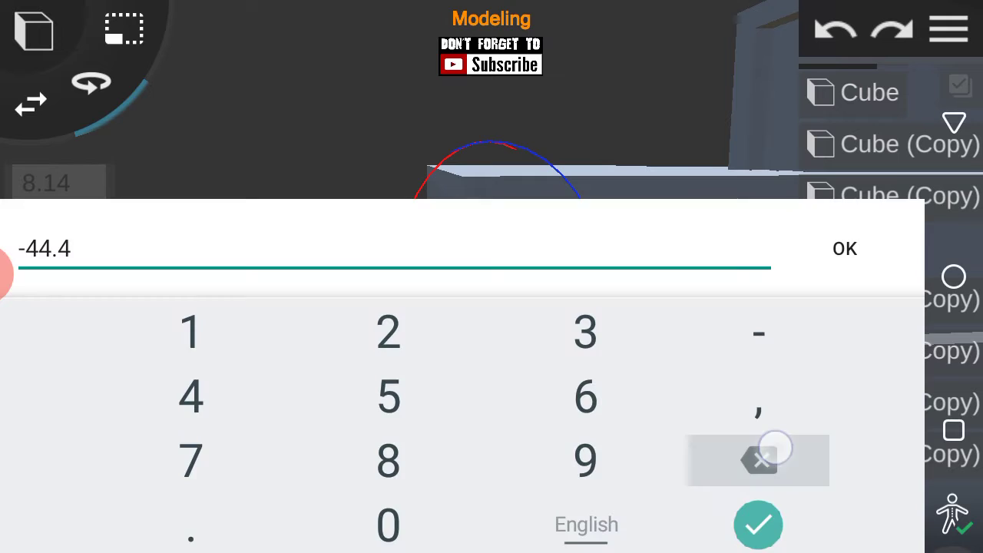
left_click(758, 525)
mouse_move(746, 347)
left_mouse_down()
mouse_move(615, 333)
mouse_move(595, 408)
mouse_move(390, 349)
mouse_move(368, 383)
left_mouse_up()
mouse_move(674, 346)
left_mouse_down()
mouse_move(683, 338)
mouse_move(227, 314)
mouse_move(584, 305)
mouse_move(696, 286)
left_mouse_up()
Inspect a strip's face close-up, then review a strip on the wall in object mode.
left_click_drag(290, 331, 433, 422)
left_click(215, 513)
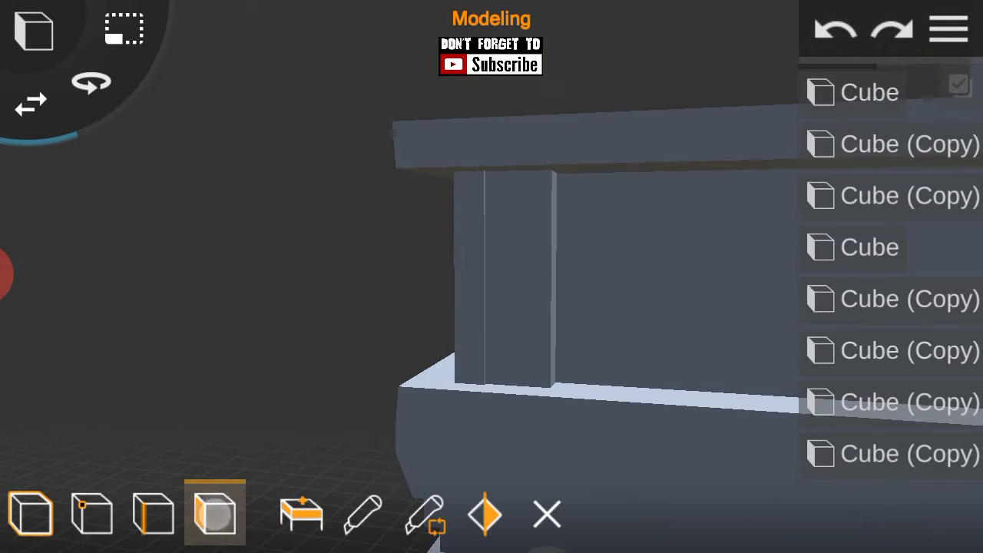
left_click(760, 397)
left_click_drag(760, 397, 698, 323)
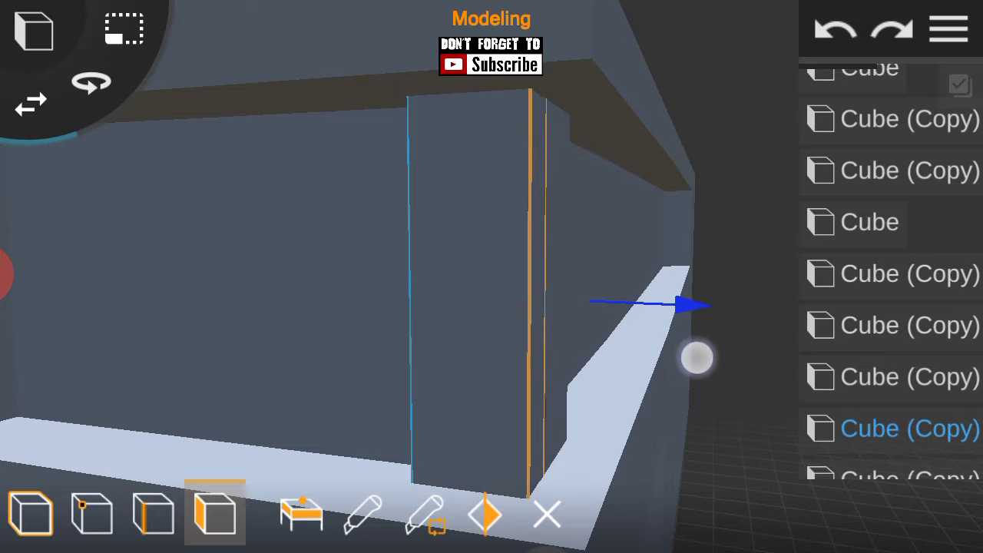
left_click(31, 514)
left_click(949, 29)
mouse_move(492, 307)
left_mouse_down()
mouse_move(540, 373)
mouse_move(879, 169)
left_mouse_up()
left_click(878, 169)
mouse_move(691, 307)
left_mouse_down()
mouse_move(755, 359)
mouse_move(345, 408)
mouse_move(288, 358)
mouse_move(268, 360)
mouse_move(352, 397)
left_mouse_up()
Save the fire station model and browse the strip copies in the object list.
left_click(949, 29)
left_click(879, 253)
scroll(514, 354, "down", 3)
left_click(870, 459)
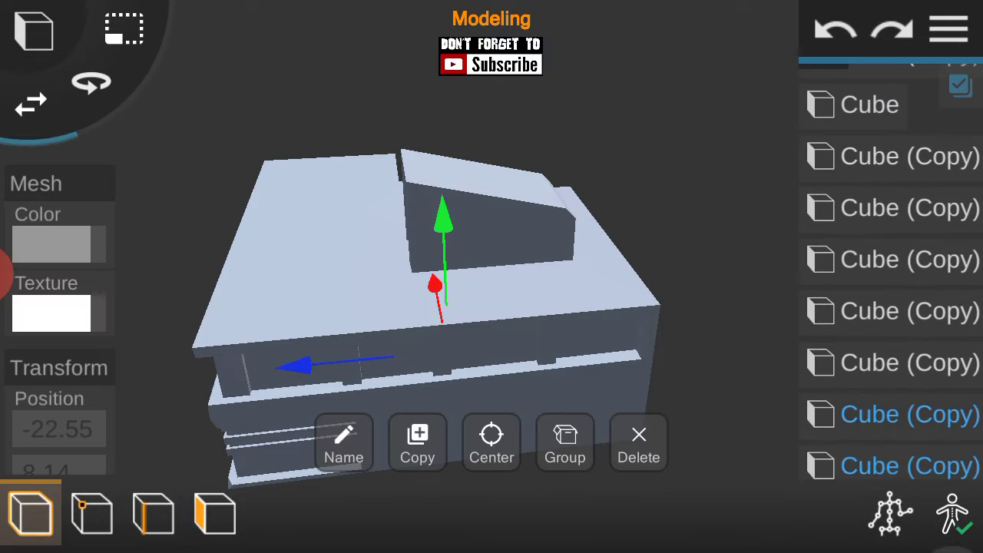
scroll(944, 307, "up", 3)
left_click(950, 29)
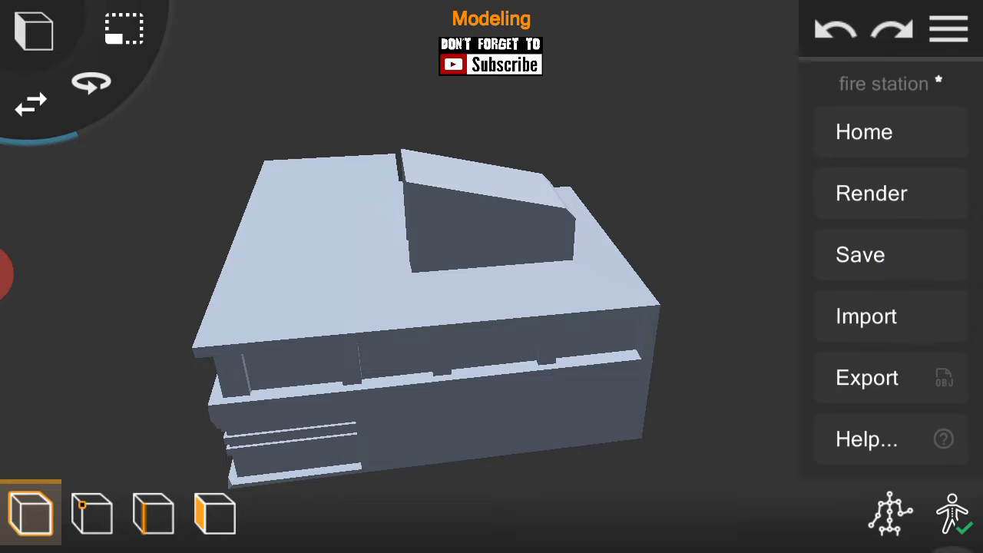
left_click(909, 252)
Rename the top group to Group 1.
left_click(874, 193)
left_click(343, 445)
type("1")
left_click(677, 351)
Rename the other group to Group 2 and view the whole building.
left_click(875, 245)
left_click(343, 446)
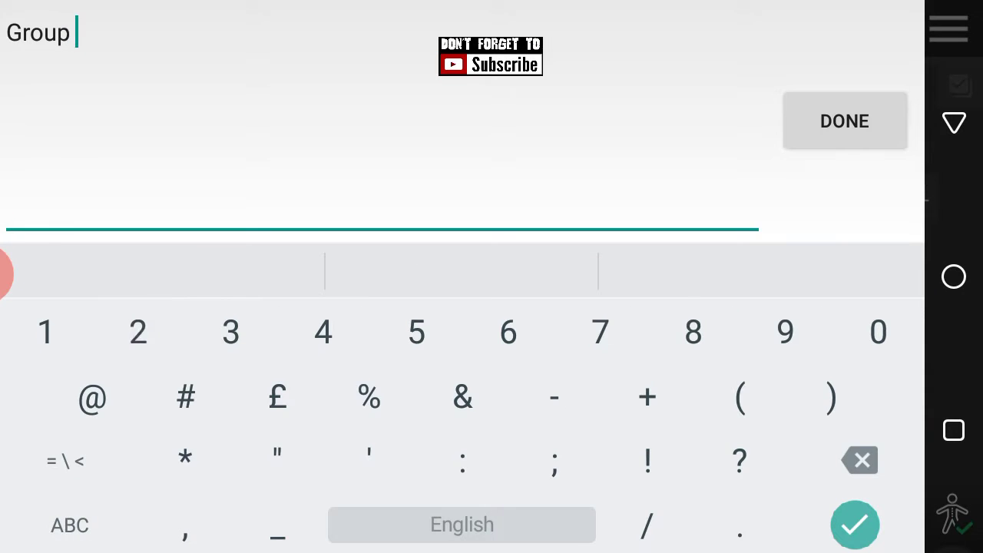
type("2")
left_click(673, 352)
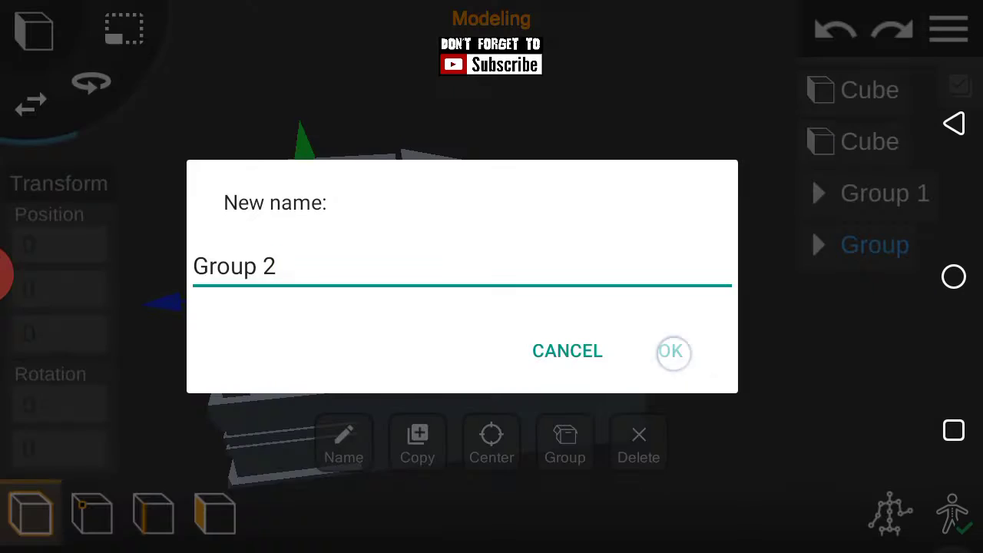
left_click(949, 29)
mouse_move(721, 248)
left_mouse_down()
mouse_move(676, 382)
mouse_move(746, 305)
left_mouse_up()
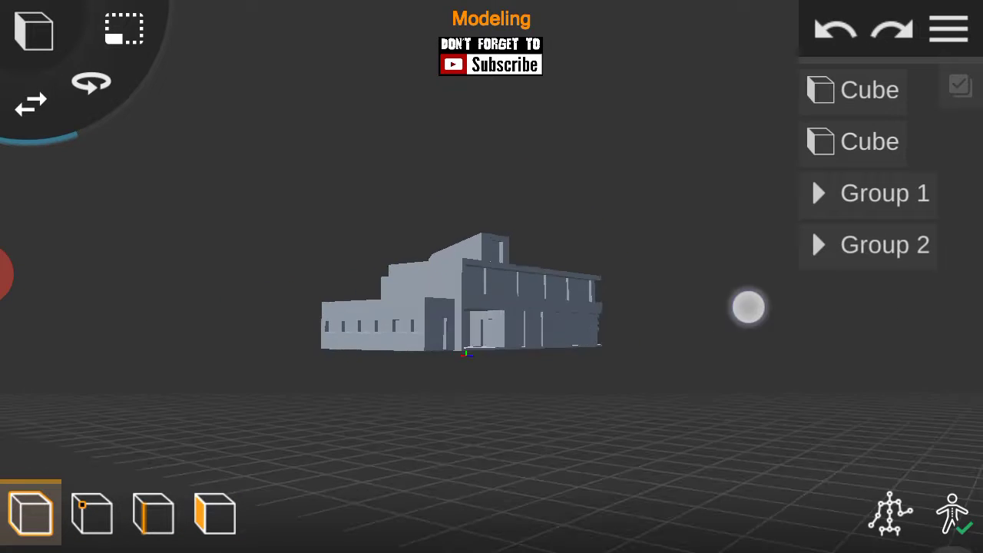
left_click_drag(871, 486, 889, 421)
left_click(33, 31)
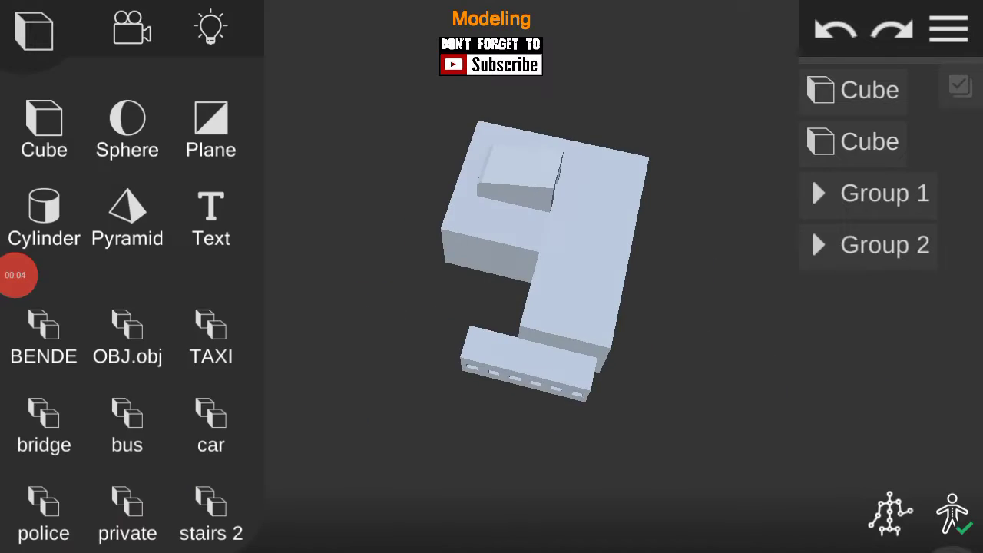
Add a cube and extrude its bottom face into a long thin slab.
left_click(41, 121)
mouse_move(749, 300)
left_mouse_down()
mouse_move(809, 347)
mouse_move(760, 326)
left_mouse_up()
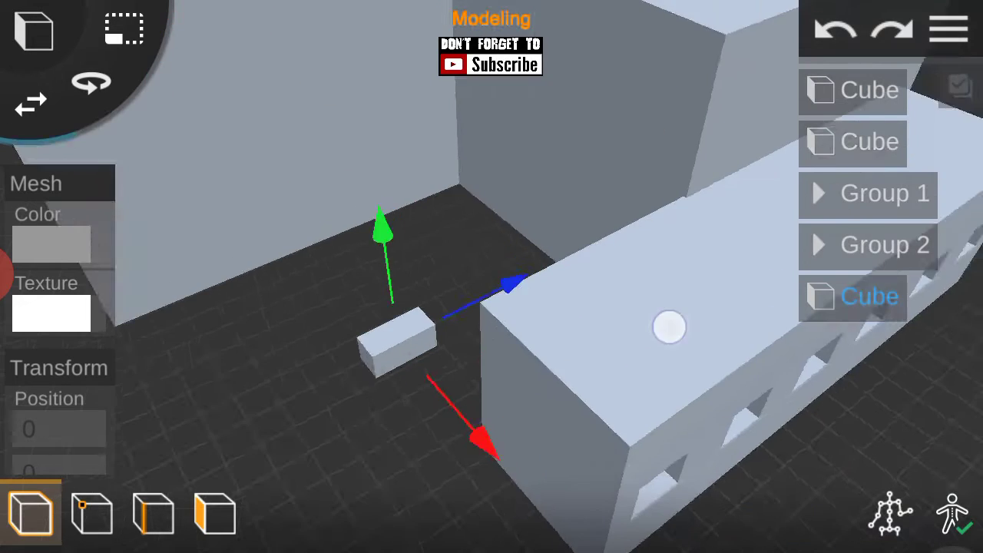
mouse_move(669, 325)
left_mouse_down()
mouse_move(714, 323)
mouse_move(715, 277)
mouse_move(727, 356)
mouse_move(832, 342)
mouse_move(545, 218)
mouse_move(644, 265)
mouse_move(663, 255)
mouse_move(673, 307)
mouse_move(637, 472)
left_mouse_up()
left_click(215, 513)
left_click(538, 377)
mouse_move(618, 362)
left_mouse_down()
mouse_move(684, 430)
mouse_move(703, 366)
left_mouse_up()
left_click_drag(492, 323, 327, 351)
Extend the base slab past the building's edge, checking it from several angles.
left_click_drag(330, 304, 302, 280)
mouse_move(538, 345)
left_mouse_down()
mouse_move(653, 379)
mouse_move(669, 322)
mouse_move(863, 198)
left_mouse_up()
left_click_drag(302, 365, 322, 361)
mouse_move(722, 315)
left_mouse_down()
mouse_move(764, 309)
mouse_move(380, 413)
mouse_move(336, 406)
left_mouse_up()
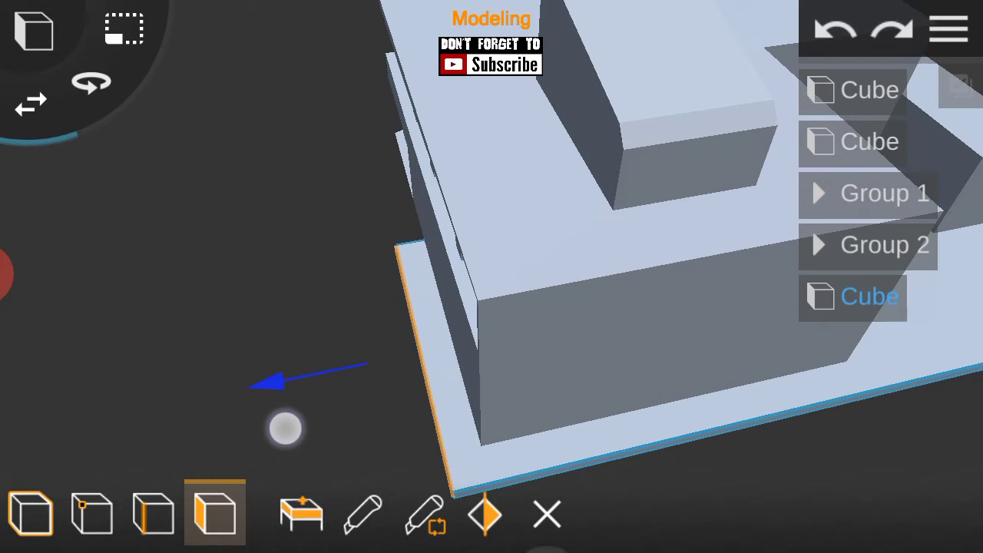
mouse_move(236, 421)
left_mouse_down()
mouse_move(211, 312)
mouse_move(268, 238)
mouse_move(582, 361)
mouse_move(713, 305)
mouse_move(755, 315)
left_mouse_up()
mouse_move(582, 282)
left_mouse_down()
mouse_move(556, 393)
mouse_move(387, 333)
left_mouse_up()
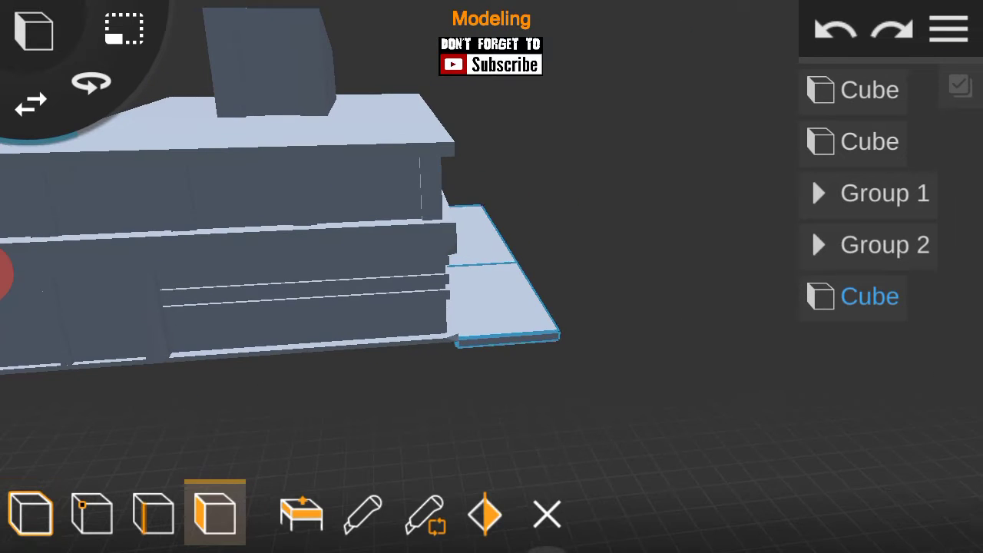
mouse_move(889, 263)
left_mouse_down()
mouse_move(636, 269)
mouse_move(881, 358)
mouse_move(853, 355)
mouse_move(755, 389)
left_mouse_up()
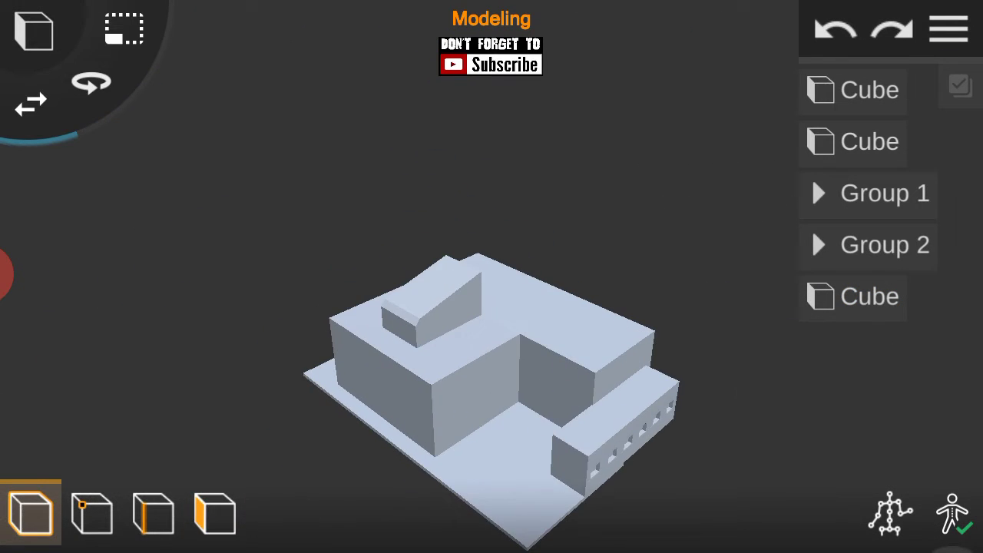
Add a cylinder to the scene and stretch it along one axis.
left_click(34, 31)
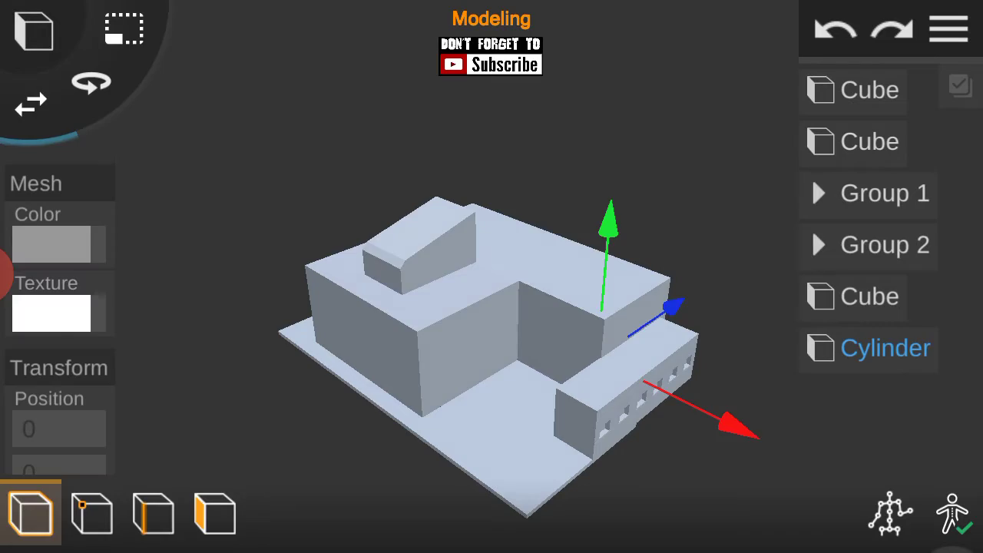
left_click_drag(659, 336, 657, 353)
left_click(216, 514)
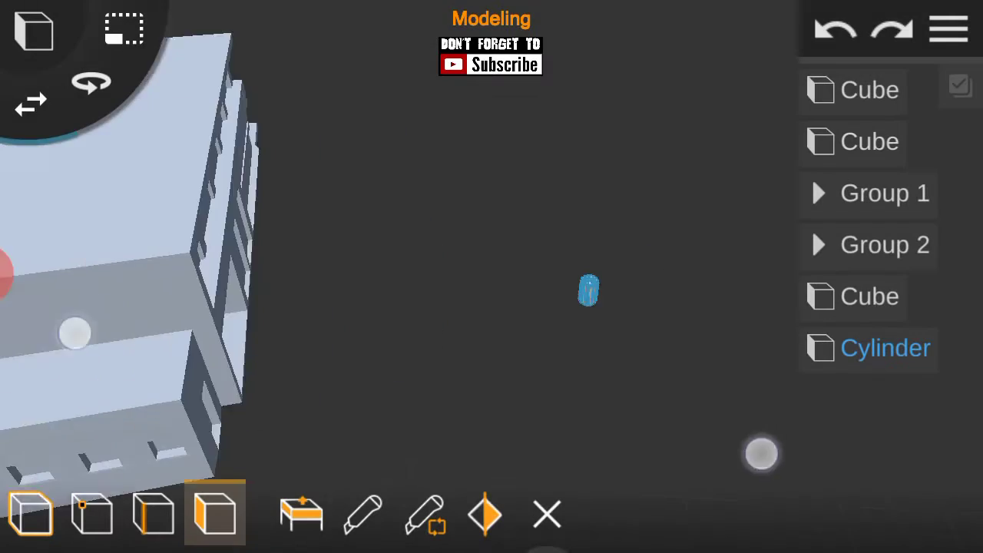
mouse_move(760, 454)
left_mouse_down()
mouse_move(645, 397)
mouse_move(825, 373)
mouse_move(728, 305)
mouse_move(759, 348)
left_mouse_up()
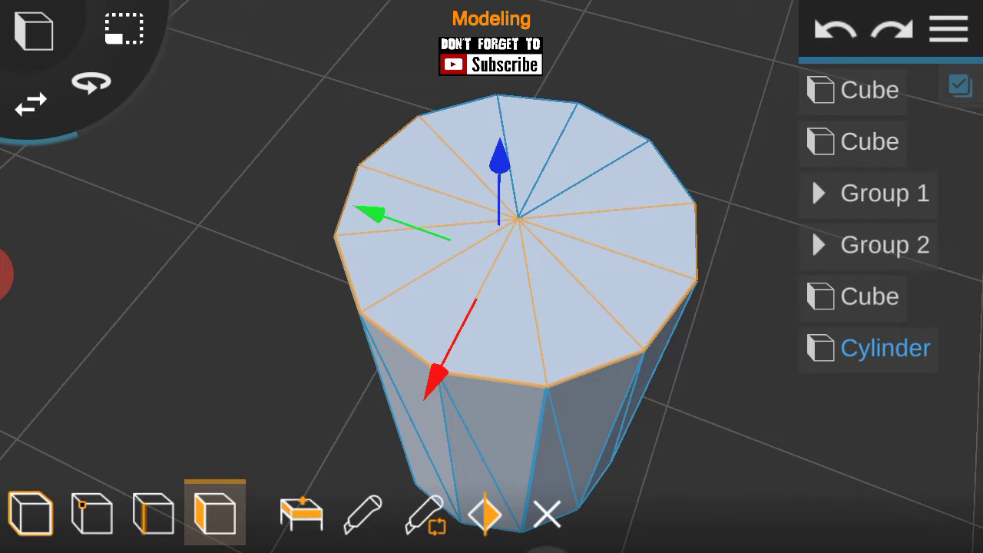
mouse_move(581, 174)
left_mouse_down()
mouse_move(483, 131)
mouse_move(686, 154)
left_mouse_up()
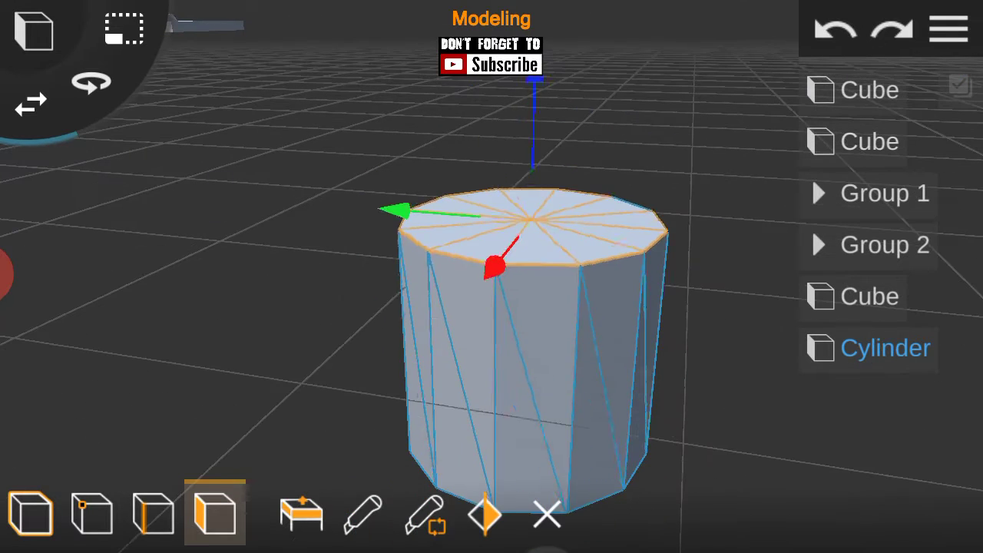
mouse_move(345, 330)
left_mouse_down()
mouse_move(687, 420)
mouse_move(881, 358)
left_mouse_up()
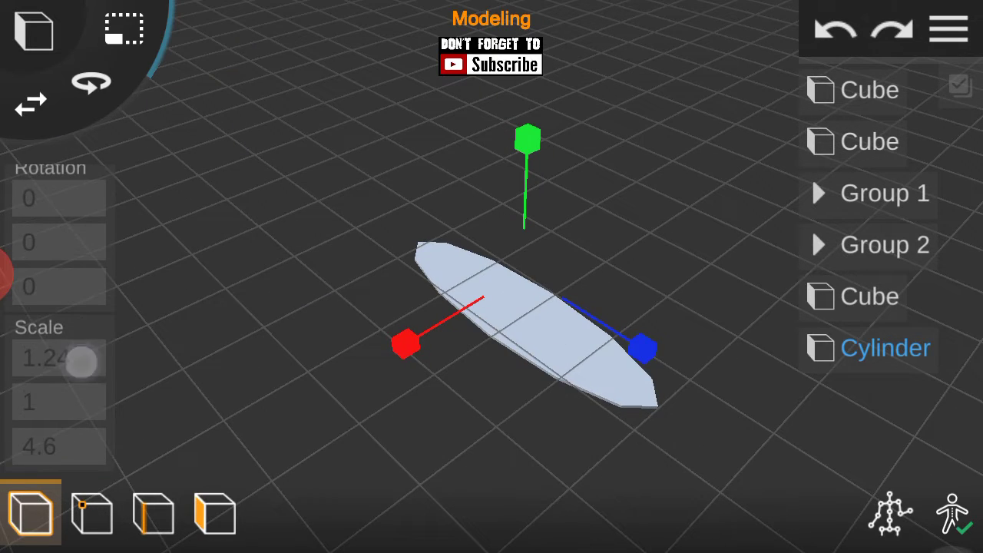
Set the cylinder's first and third Scale values to 5 to flatten it into a disc.
left_click(81, 361)
left_click(761, 461)
left_click(389, 398)
left_click(758, 524)
left_click(79, 446)
type("5")
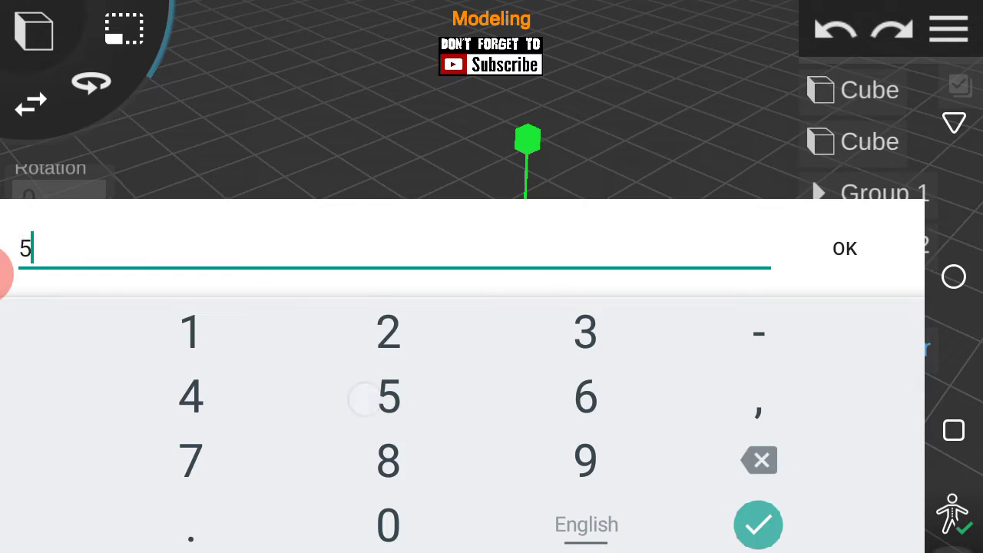
left_click(759, 525)
mouse_move(720, 322)
left_mouse_down()
mouse_move(59, 285)
mouse_move(586, 112)
left_mouse_up()
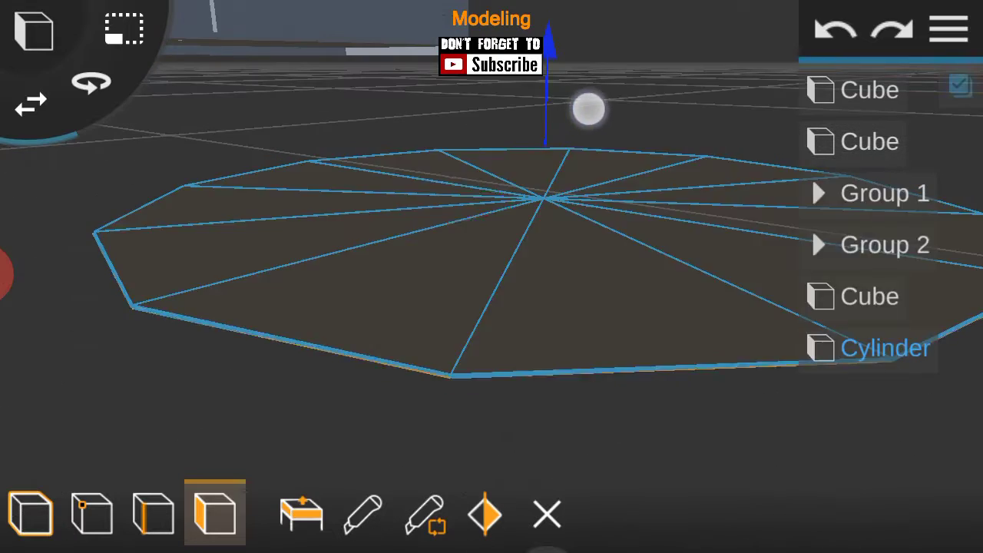
left_click(543, 107)
Extrude the cylinder's top face upward and shrink it to a single point, forming a cone.
left_click(302, 513)
mouse_move(586, 22)
left_mouse_down()
mouse_move(547, 103)
mouse_move(599, 205)
mouse_move(637, 59)
mouse_move(481, 269)
mouse_move(550, 121)
mouse_move(571, 480)
mouse_move(596, 350)
mouse_move(960, 110)
left_mouse_up()
left_click_drag(538, 461, 699, 434)
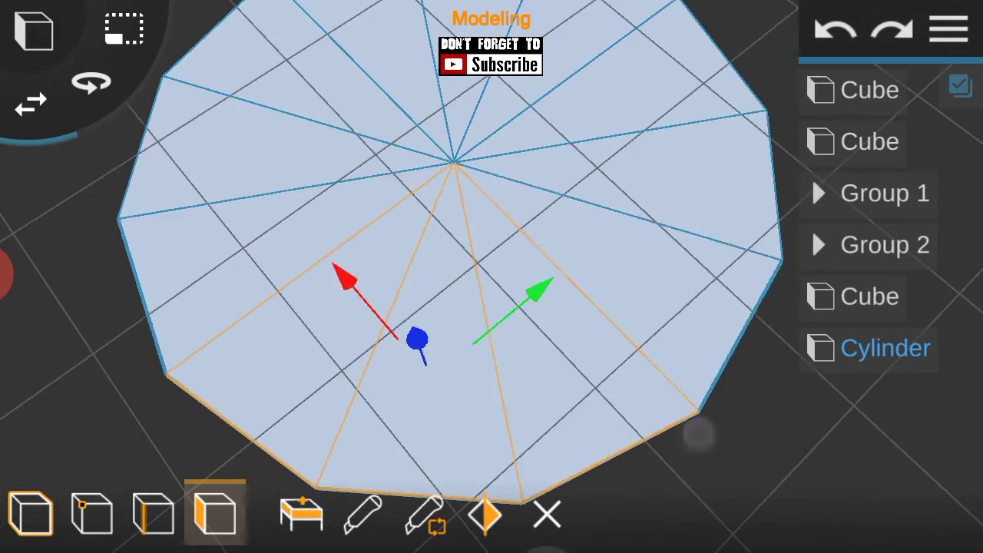
left_click_drag(630, 323, 660, 400)
mouse_move(393, 164)
left_mouse_down()
mouse_move(735, 147)
mouse_move(635, 453)
mouse_move(672, 420)
left_mouse_up()
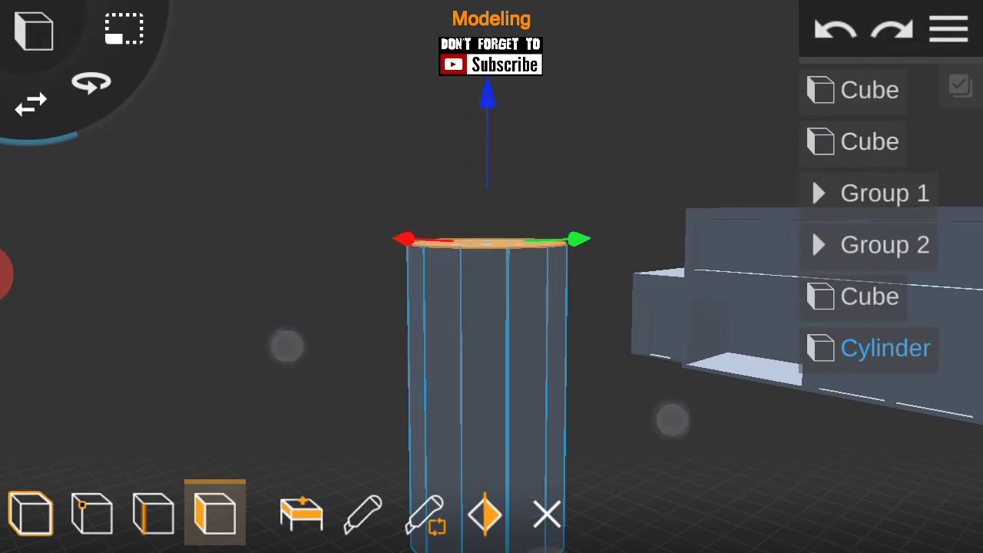
mouse_move(748, 285)
left_mouse_down()
mouse_move(638, 147)
mouse_move(775, 431)
mouse_move(441, 299)
mouse_move(232, 257)
left_mouse_up()
left_click_drag(760, 322, 544, 332)
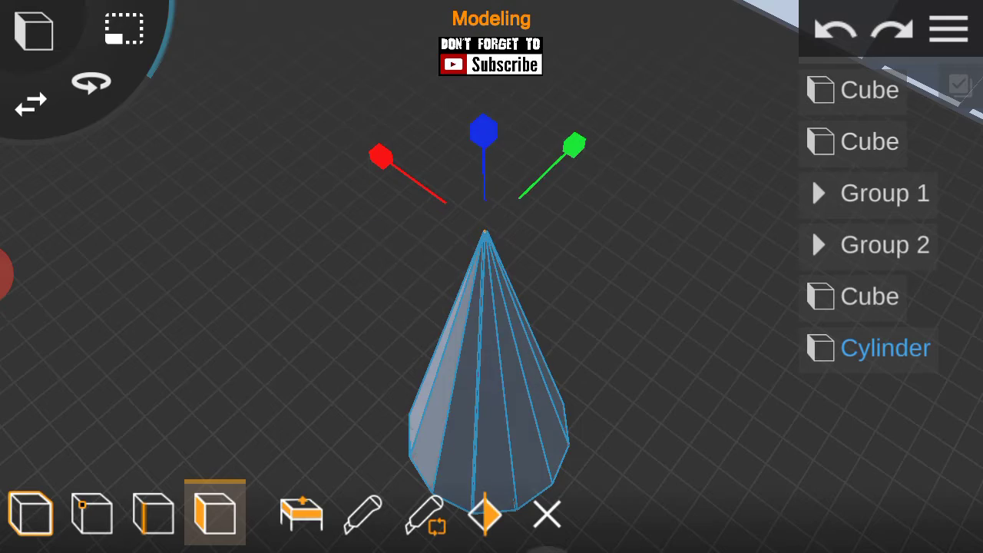
left_click_drag(694, 320, 738, 330)
mouse_move(387, 287)
left_mouse_down()
mouse_move(585, 159)
mouse_move(672, 217)
mouse_move(564, 99)
mouse_move(665, 367)
mouse_move(676, 331)
left_mouse_up()
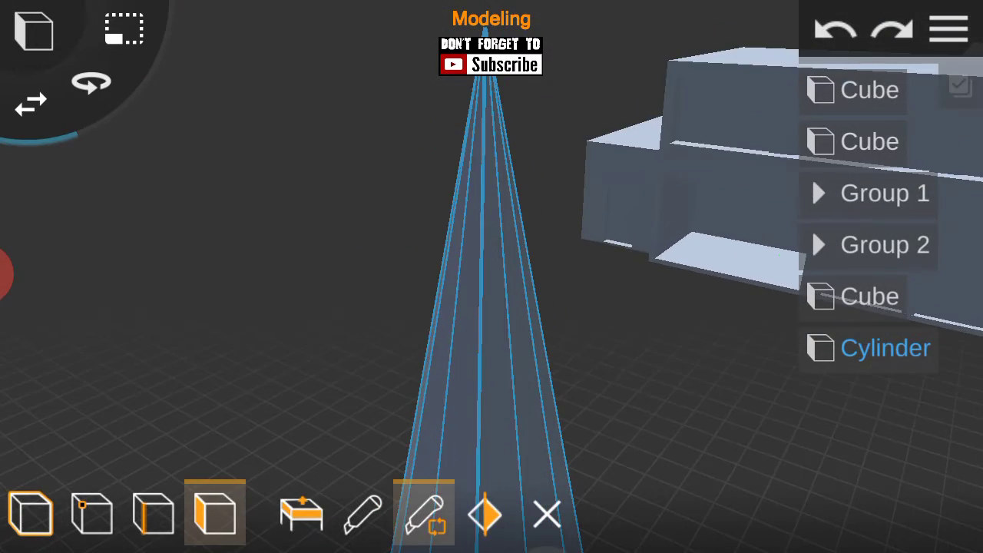
left_click_drag(550, 251, 470, 297)
Add an edge loop around the cone and widen its middle vertex ring.
left_click_drag(666, 332, 628, 296)
left_click(424, 515)
left_click(949, 30)
left_click(92, 513)
scroll(468, 389, "up", 3)
mouse_move(817, 423)
left_mouse_down()
mouse_move(746, 303)
mouse_move(692, 253)
left_mouse_up()
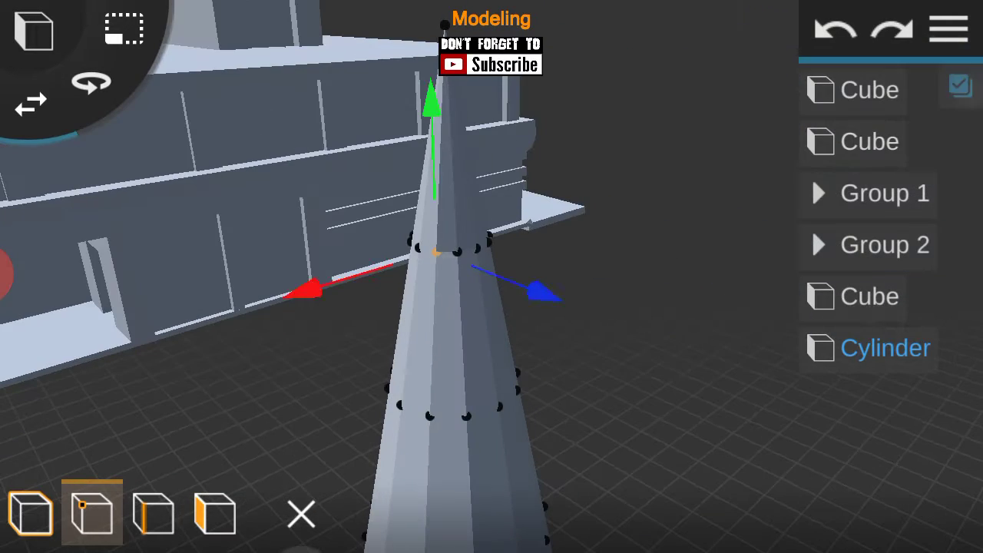
mouse_move(650, 364)
left_mouse_down()
mouse_move(648, 325)
mouse_move(546, 327)
mouse_move(516, 296)
mouse_move(529, 295)
mouse_move(522, 374)
mouse_move(730, 366)
left_mouse_up()
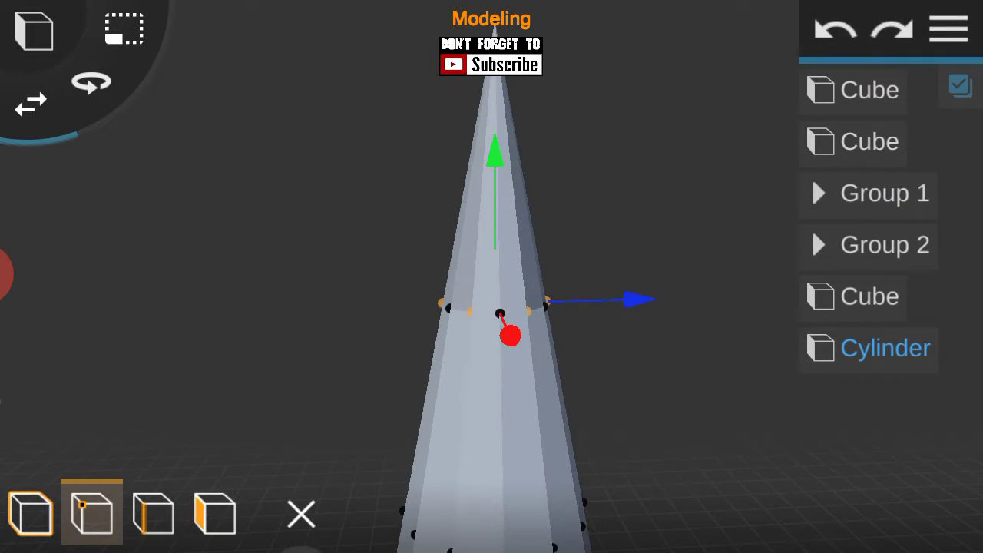
left_click_drag(134, 96, 158, 42)
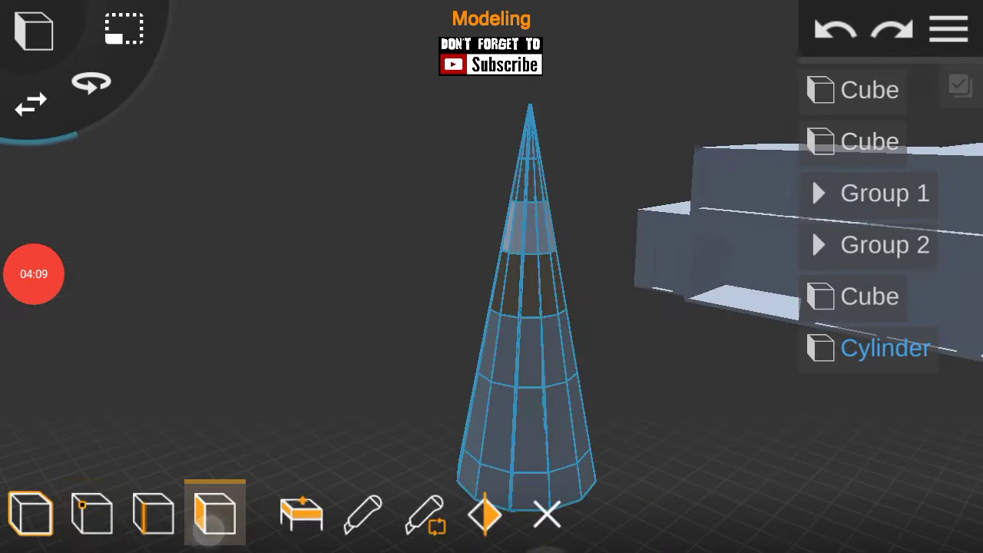
scroll(516, 256, "up", 3)
scroll(515, 255, "up", 2)
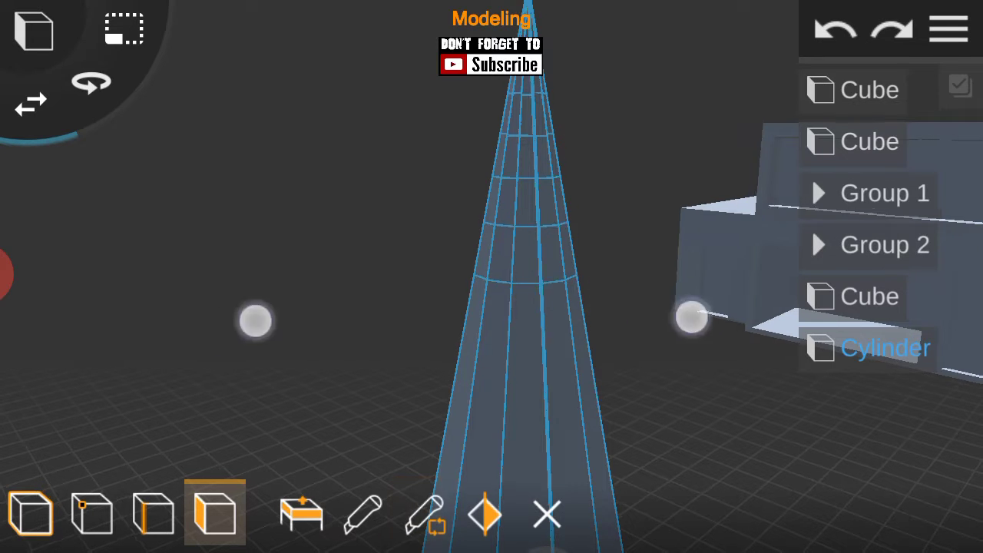
Add more edge loops up the cone and select a ring of its vertices.
left_click(424, 514)
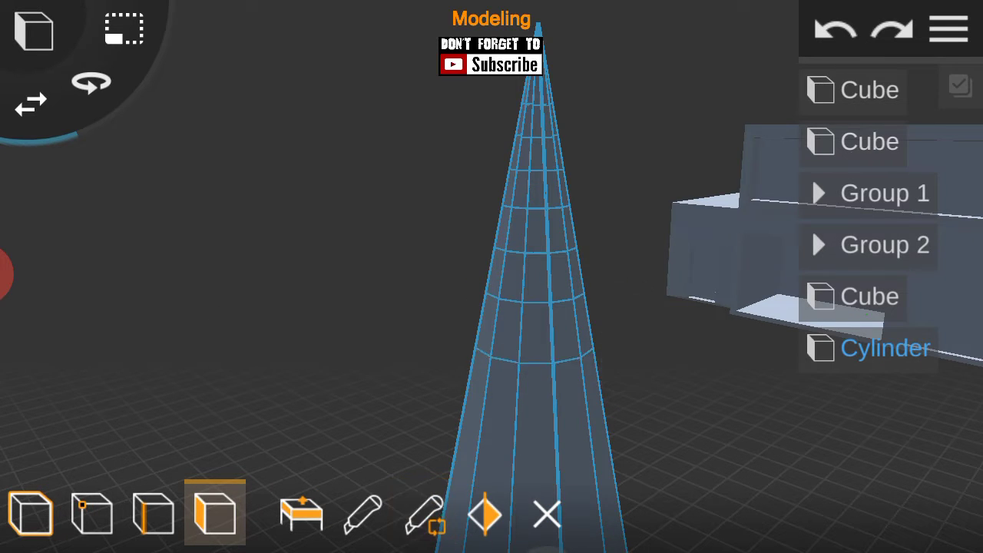
left_click_drag(530, 346, 542, 345)
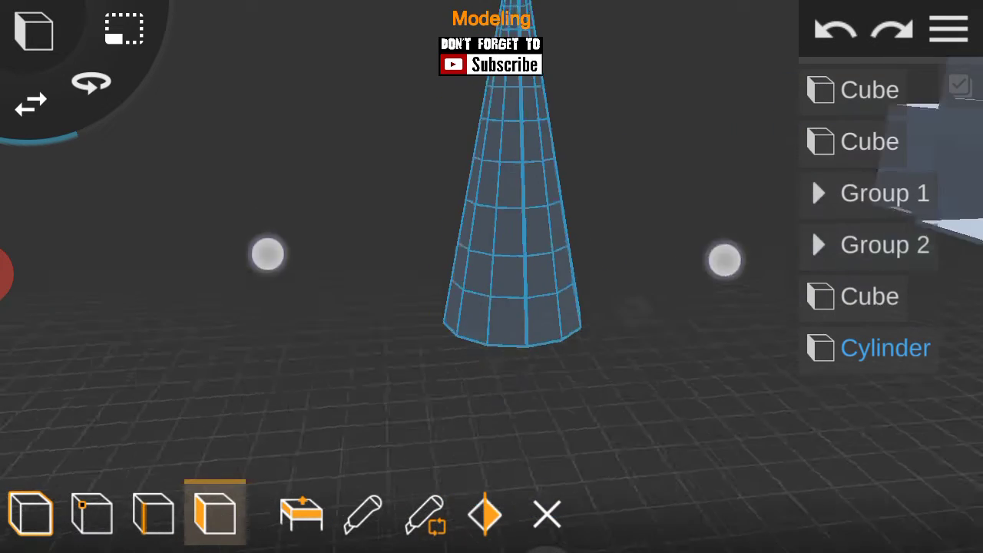
left_click(92, 513)
scroll(481, 308, "up", 3)
left_click(399, 301)
left_click_drag(584, 353, 811, 355)
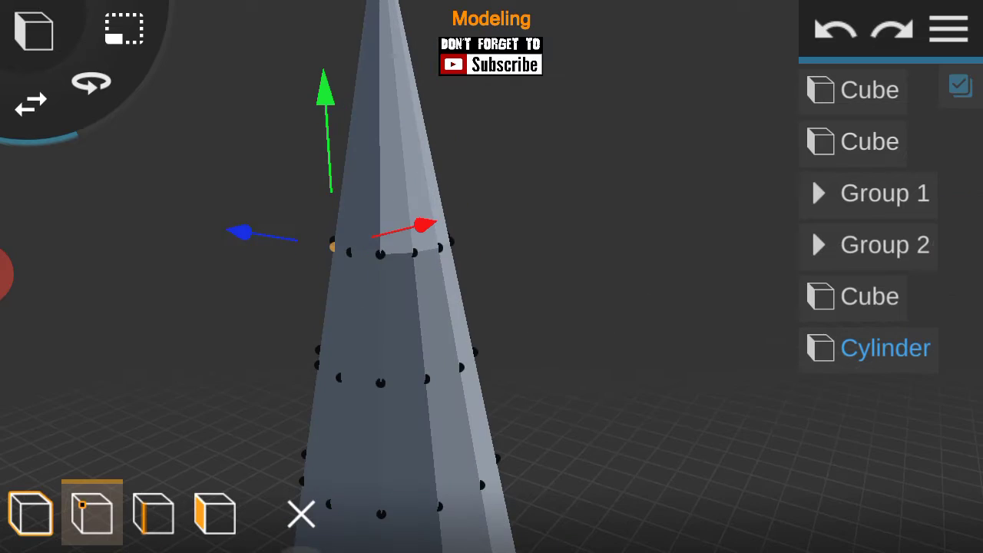
Select alternating vertex rings along the cone's height.
left_click_drag(602, 348, 410, 248)
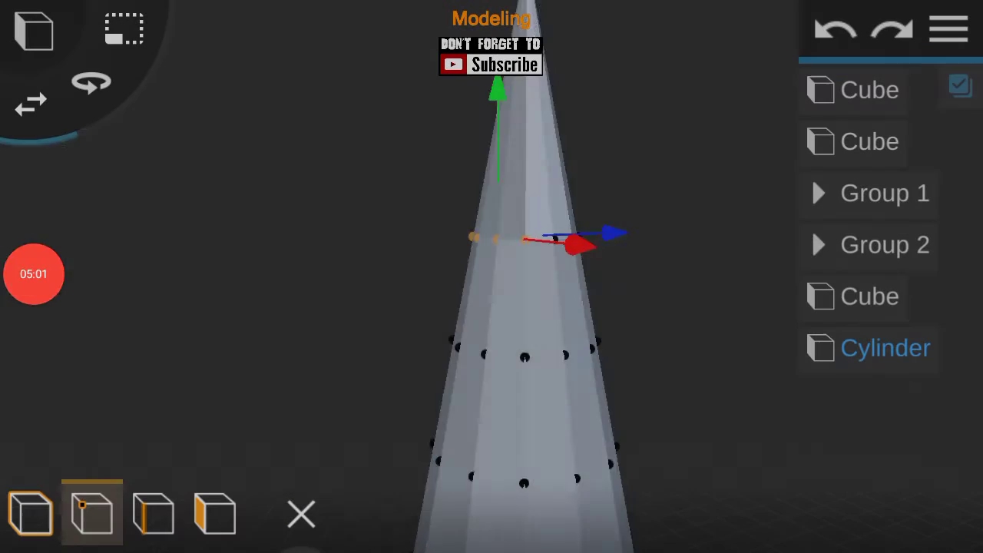
left_click_drag(525, 246, 690, 283)
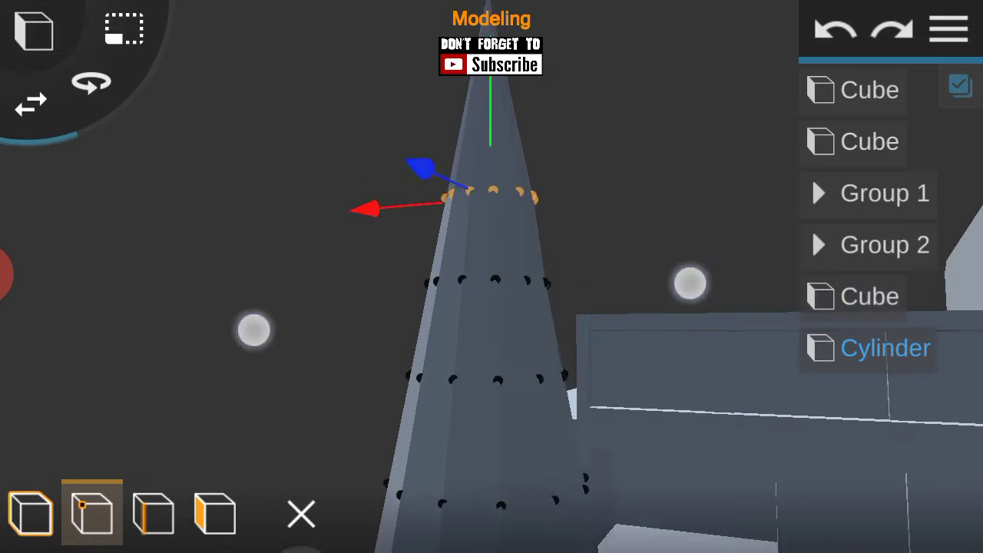
scroll(472, 315, "up", 2)
mouse_move(704, 356)
left_mouse_down()
mouse_move(630, 292)
mouse_move(650, 312)
left_mouse_up()
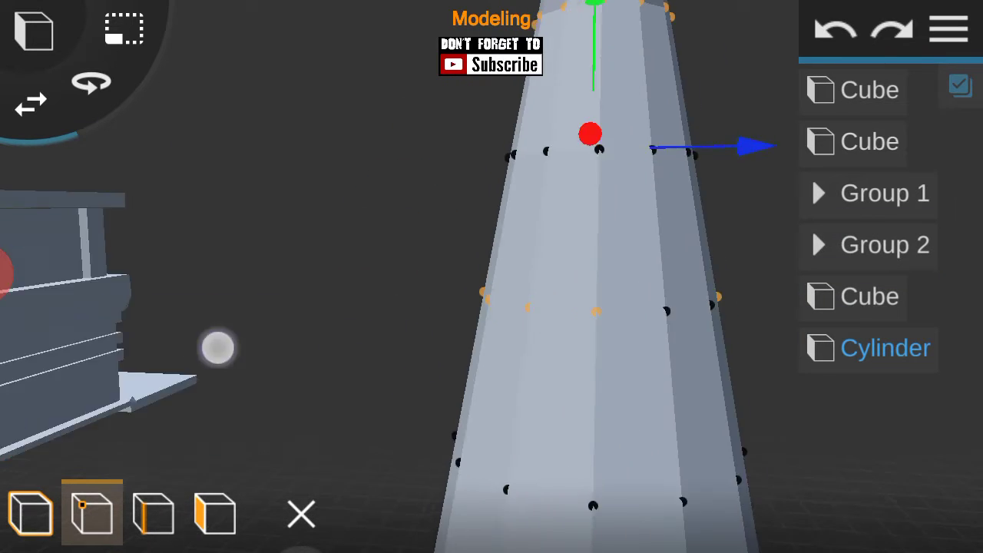
left_click_drag(218, 347, 269, 302)
left_click_drag(617, 374, 112, 329)
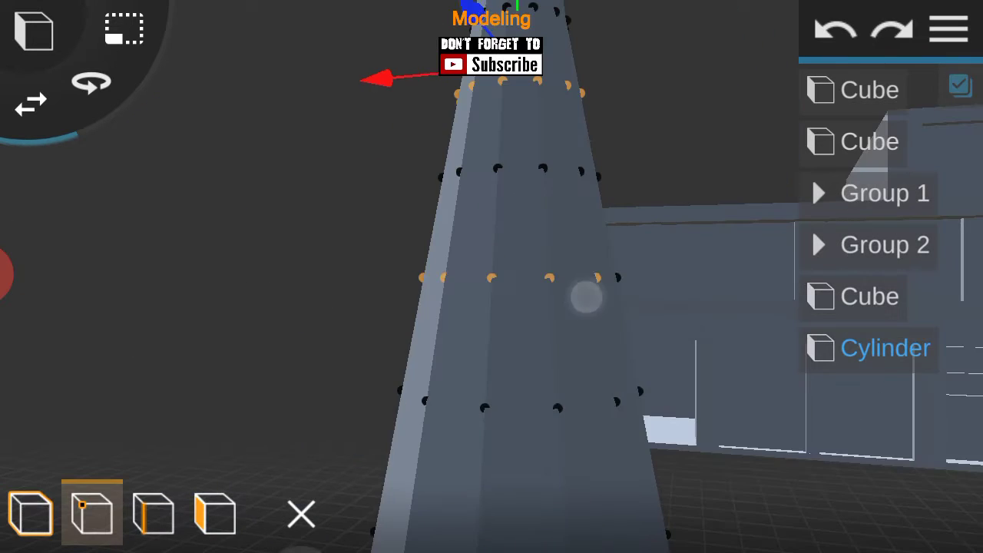
left_click_drag(586, 294, 64, 328)
left_click_drag(621, 316, 213, 312)
mouse_move(660, 199)
left_mouse_down()
mouse_move(407, 361)
mouse_move(189, 341)
mouse_move(520, 384)
mouse_move(358, 329)
left_mouse_up()
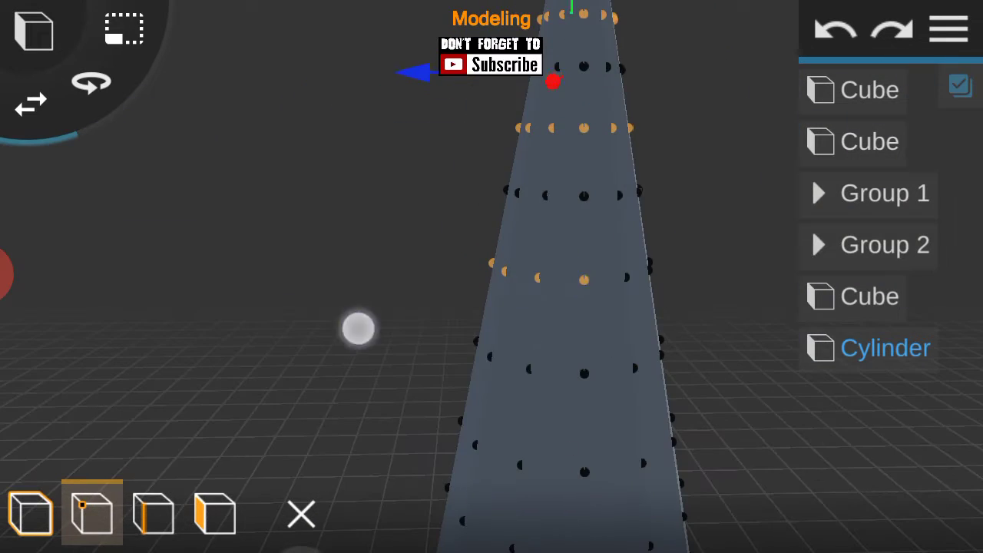
Add one more ring and scale the selected rings outward into overhanging tiers.
mouse_move(701, 339)
left_mouse_down()
mouse_move(450, 294)
mouse_move(645, 314)
mouse_move(540, 312)
mouse_move(609, 327)
mouse_move(228, 371)
mouse_move(589, 345)
mouse_move(576, 419)
left_mouse_up()
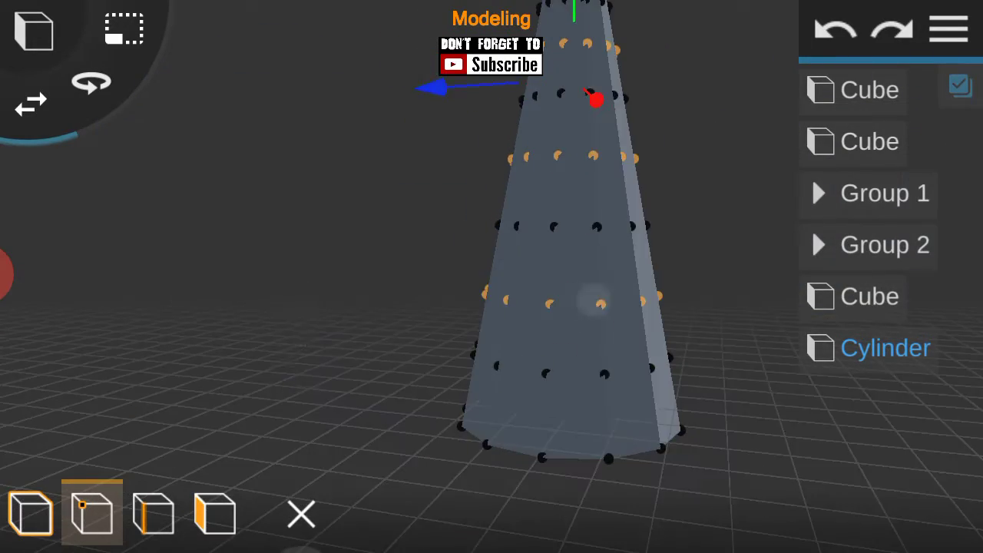
left_click_drag(593, 300, 732, 331)
left_click_drag(264, 347, 100, 315)
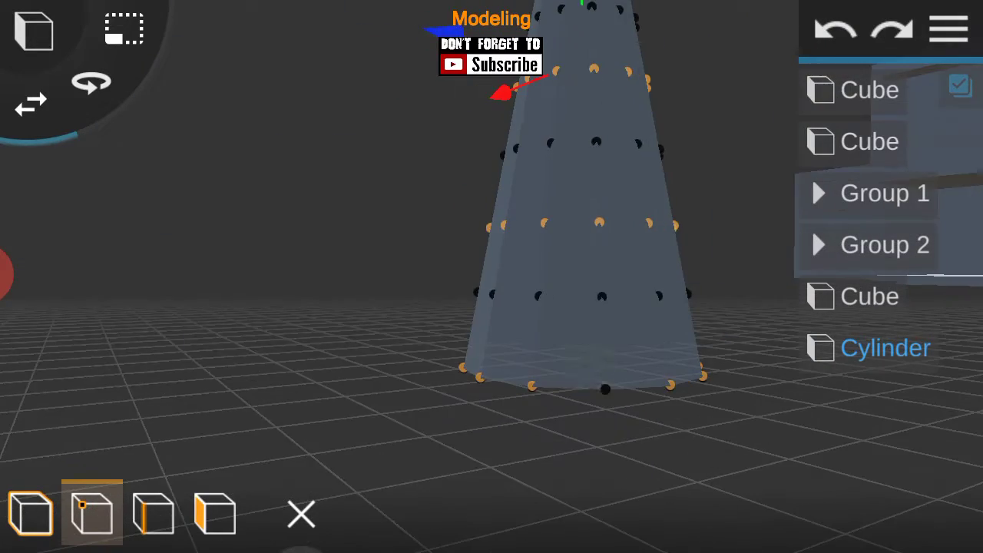
left_click_drag(753, 361, 699, 362)
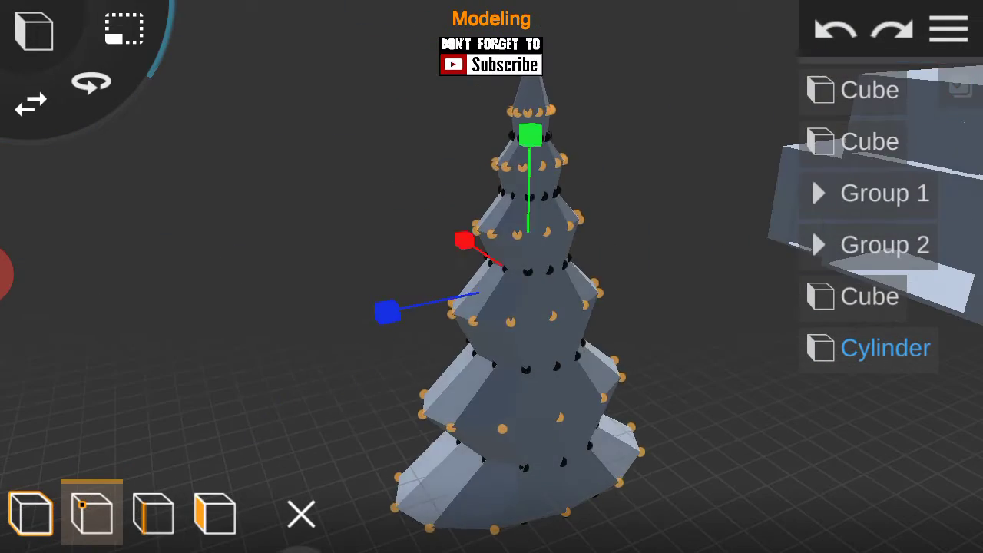
left_click_drag(863, 408, 204, 305)
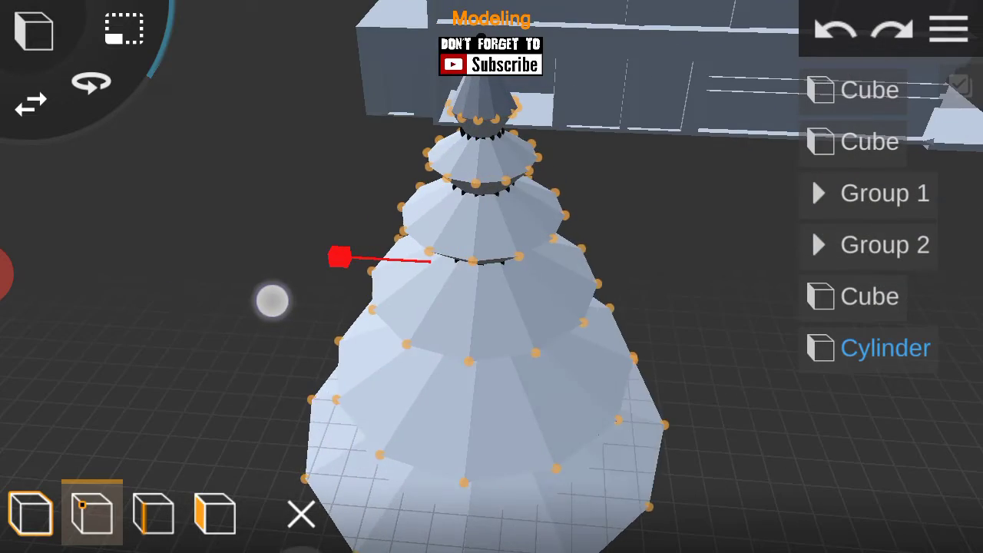
left_click_drag(507, 331, 489, 178)
scroll(430, 292, "down", 3)
Clear the selection and pick a single vertex on a tier's edge to tweak.
left_click(716, 345)
scroll(491, 307, "up", 5)
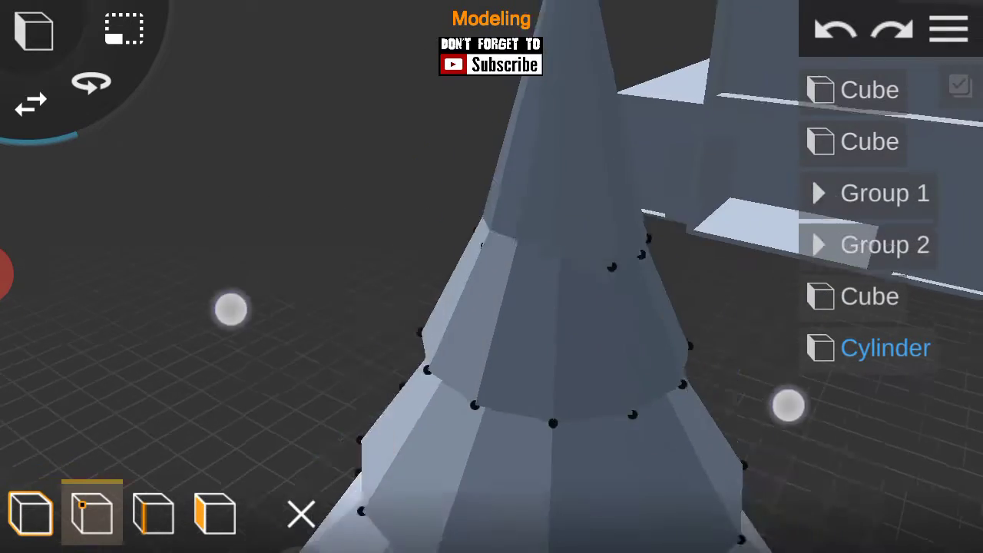
left_click_drag(789, 405, 584, 189)
scroll(454, 223, "up", 2)
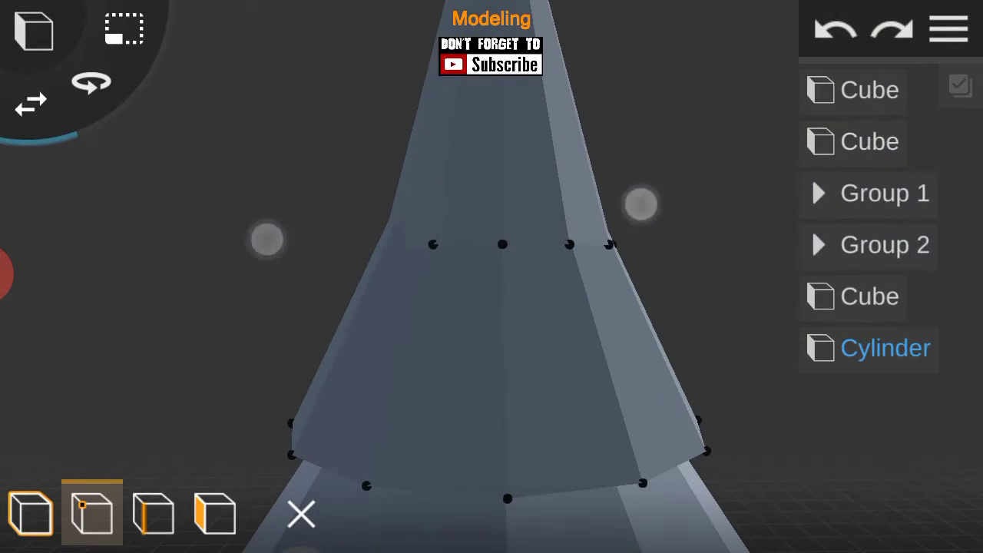
mouse_move(434, 270)
left_mouse_down()
mouse_move(648, 439)
mouse_move(461, 430)
left_mouse_up()
left_click_drag(703, 383, 725, 285)
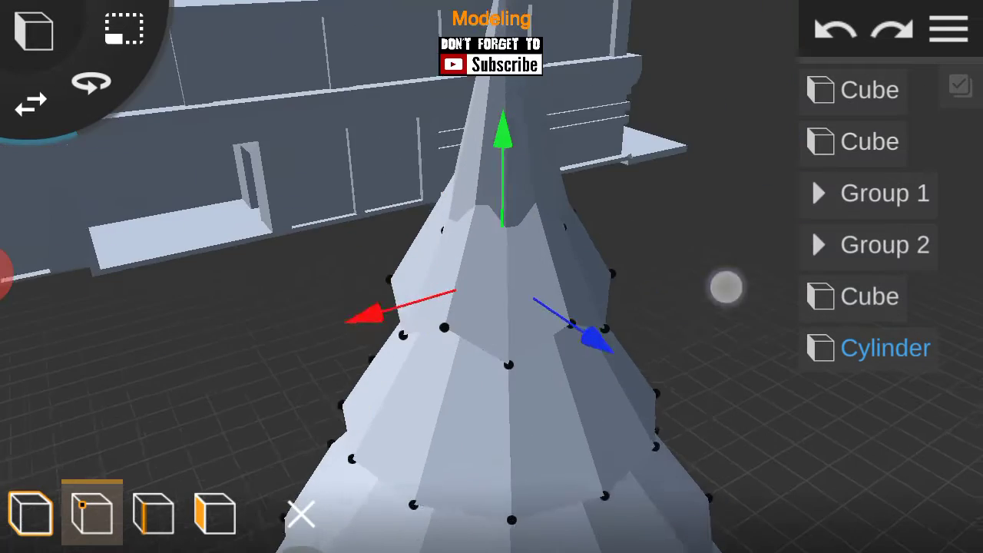
left_click(425, 346)
mouse_move(437, 341)
left_mouse_down()
mouse_move(548, 238)
mouse_move(704, 314)
mouse_move(545, 355)
mouse_move(653, 353)
left_mouse_up()
mouse_move(500, 346)
left_mouse_down()
mouse_move(560, 347)
mouse_move(612, 394)
left_mouse_up()
left_click_drag(682, 336, 507, 144)
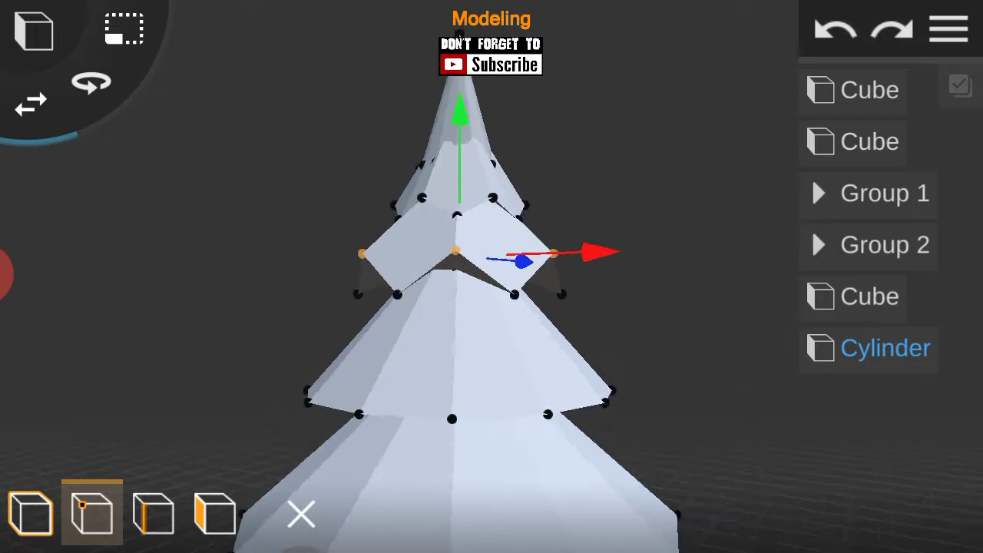
Return to object mode and select the finished pine tree.
scroll(492, 346, "down", 5)
left_click(31, 512)
scroll(496, 365, "up", 5)
scroll(491, 307, "down", 3)
left_click_drag(806, 224, 780, 131)
left_click(746, 317)
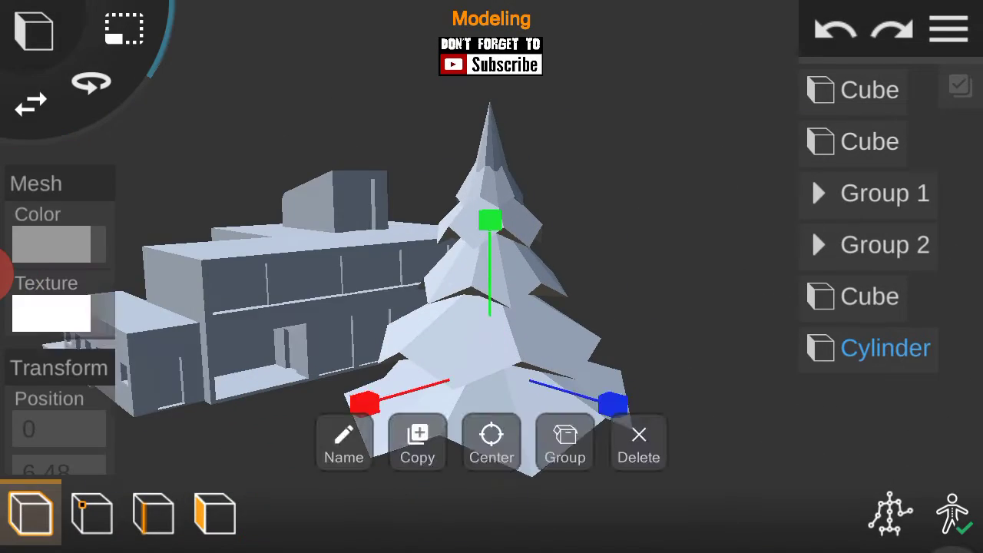
Set the pine tree's X and Z scale to 2.5, keeping Y at 0.78.
left_click_drag(402, 404, 65, 369)
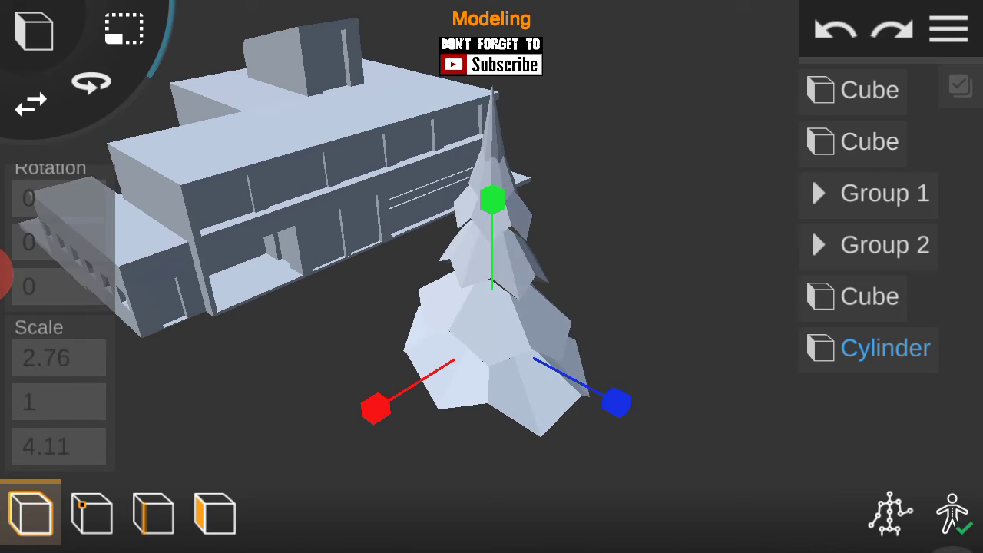
left_click(74, 440)
type("2.5")
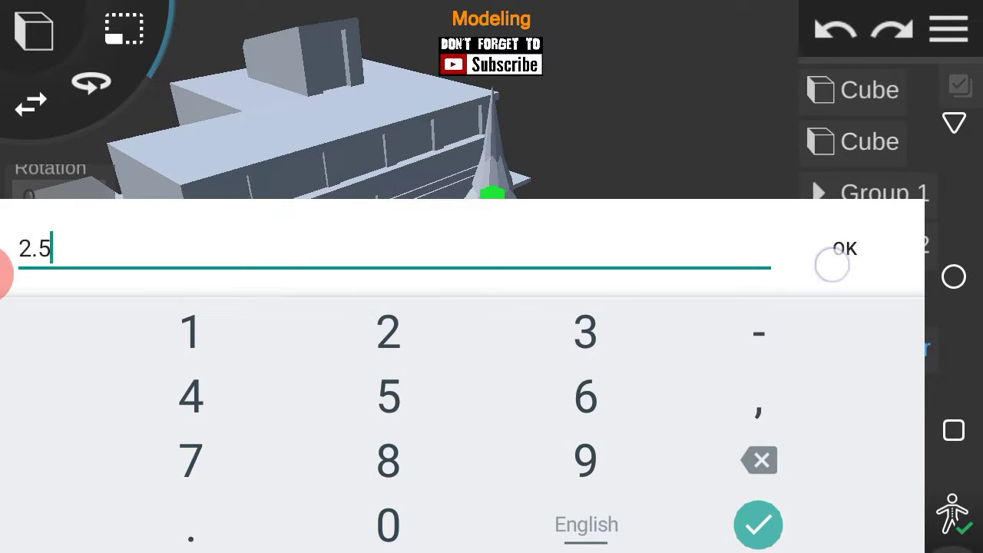
left_click(845, 248)
mouse_move(576, 270)
left_mouse_down()
mouse_move(757, 115)
mouse_move(699, 270)
mouse_move(342, 389)
left_mouse_up()
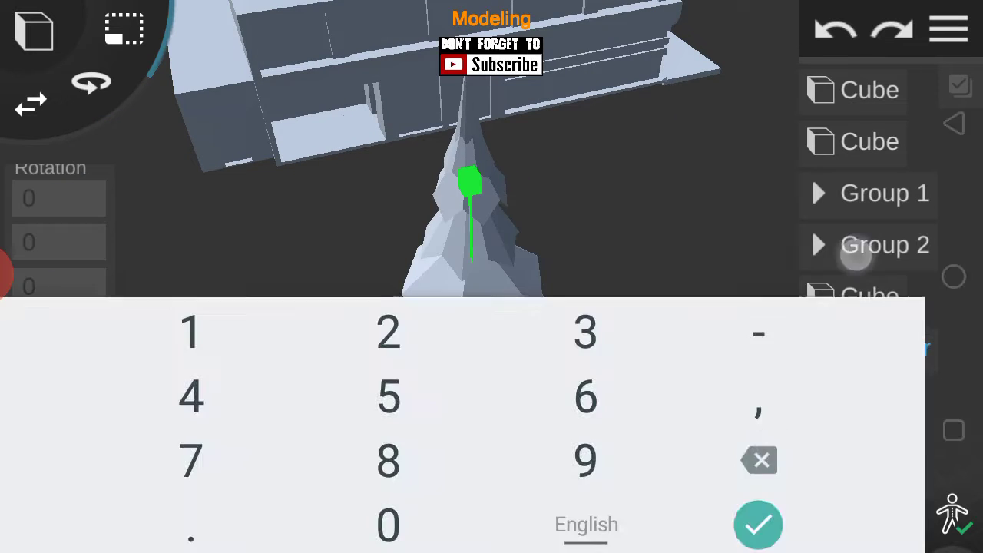
mouse_move(852, 246)
left_mouse_down()
mouse_move(751, 167)
mouse_move(707, 253)
left_mouse_up()
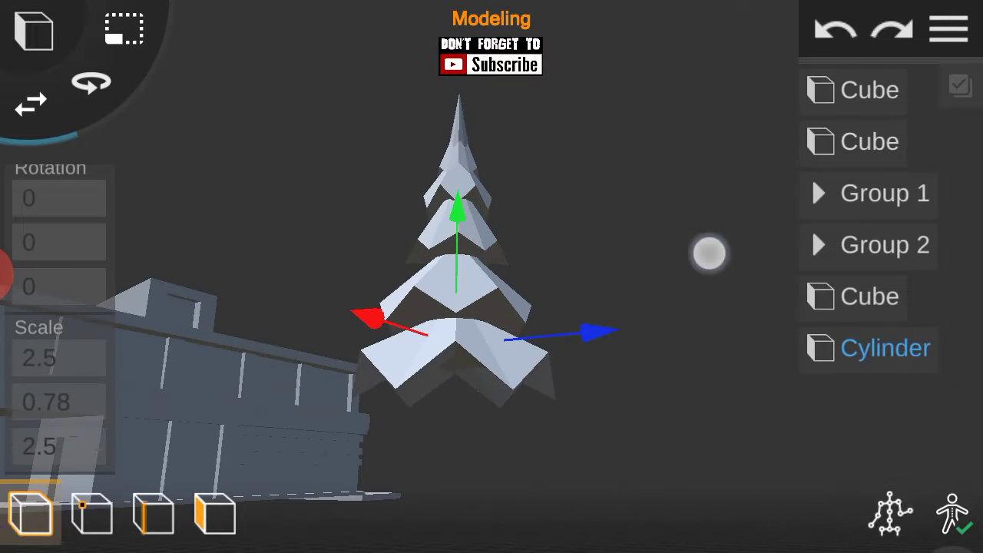
left_click(443, 269)
left_click(93, 513)
Undo the last vertex edit on the cone and view the layered pine tree.
mouse_move(715, 246)
left_mouse_down()
mouse_move(772, 405)
mouse_move(687, 358)
mouse_move(738, 351)
mouse_move(722, 321)
mouse_move(671, 333)
mouse_move(685, 289)
left_mouse_up()
mouse_move(737, 422)
left_mouse_down()
mouse_move(285, 281)
mouse_move(571, 305)
left_mouse_up()
mouse_move(686, 388)
left_mouse_down()
mouse_move(492, 391)
mouse_move(577, 244)
mouse_move(527, 376)
mouse_move(574, 360)
mouse_move(638, 374)
mouse_move(592, 371)
mouse_move(712, 358)
mouse_move(547, 417)
mouse_move(523, 400)
mouse_move(538, 415)
left_mouse_up()
mouse_move(284, 346)
left_mouse_down()
mouse_move(658, 367)
mouse_move(272, 378)
mouse_move(720, 358)
mouse_move(845, 31)
mouse_move(586, 285)
mouse_move(489, 206)
mouse_move(595, 379)
mouse_move(830, 33)
mouse_move(588, 206)
mouse_move(777, 294)
left_mouse_up()
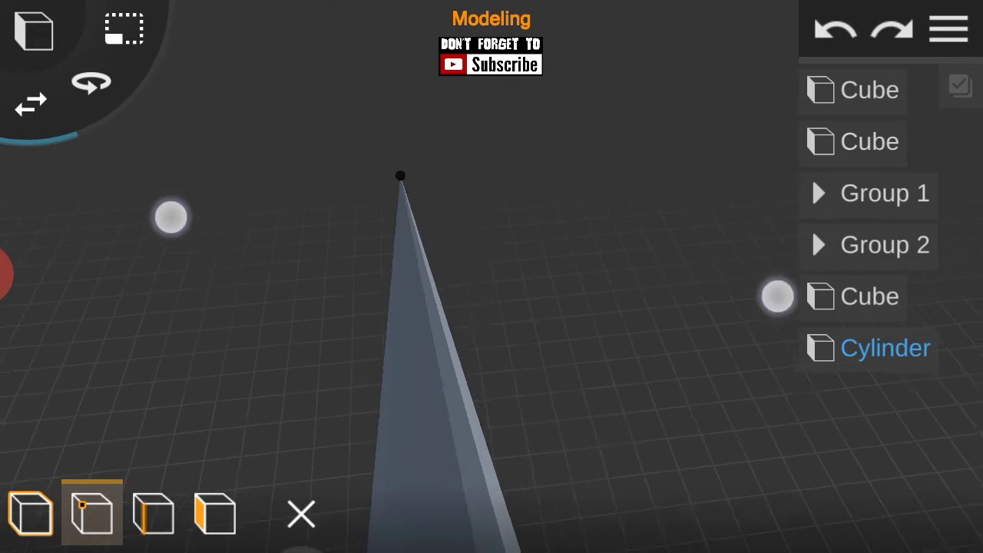
left_click_drag(550, 149, 637, 202)
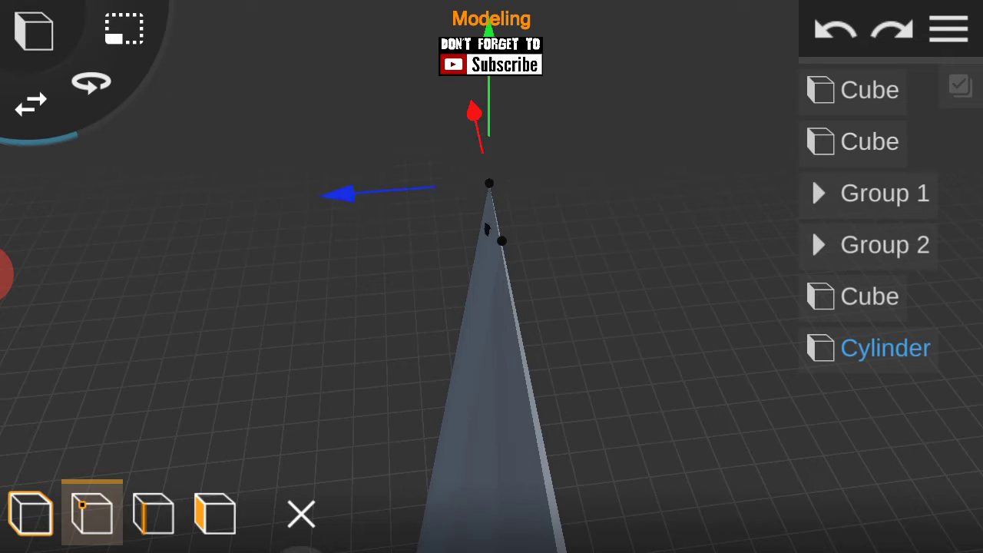
left_click(820, 27)
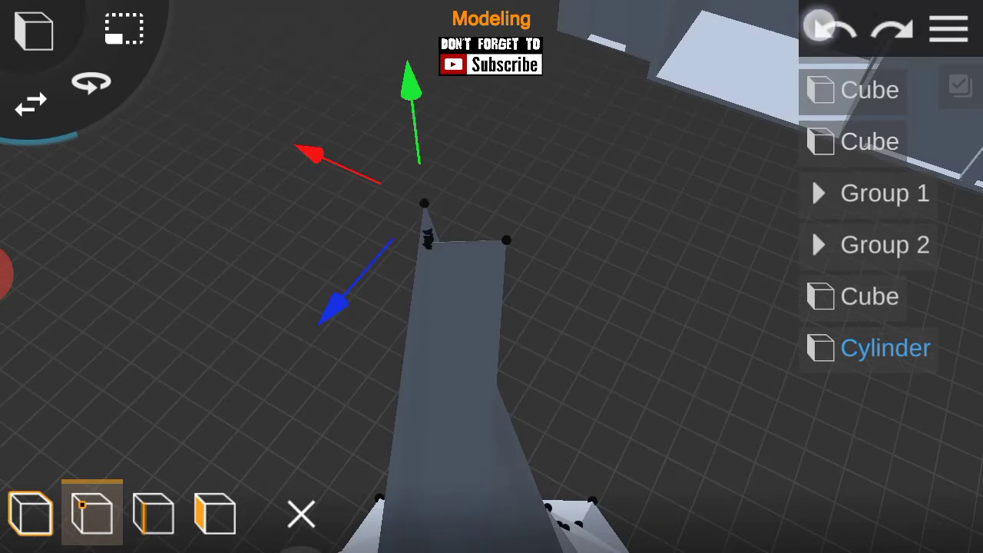
left_click_drag(724, 323, 710, 361)
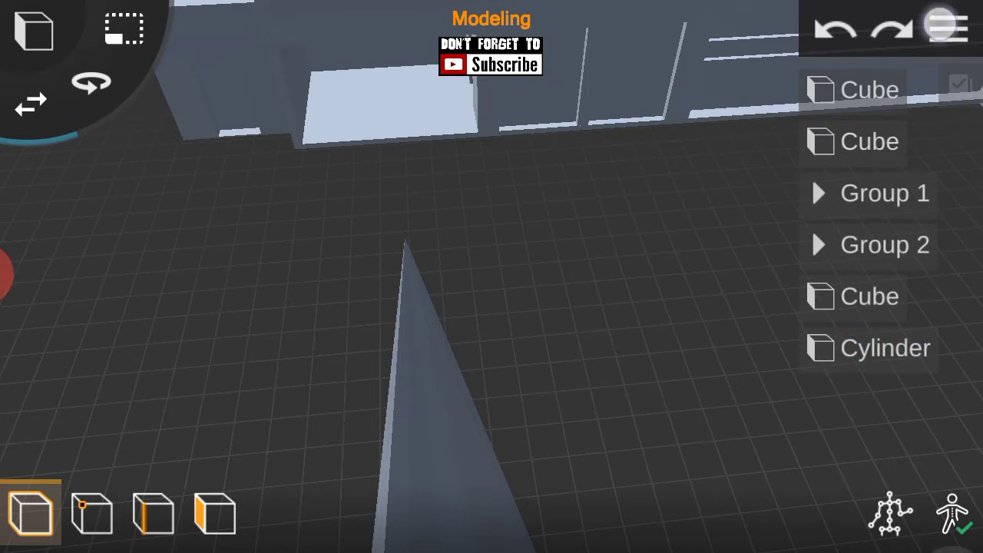
scroll(484, 320, "down", 5)
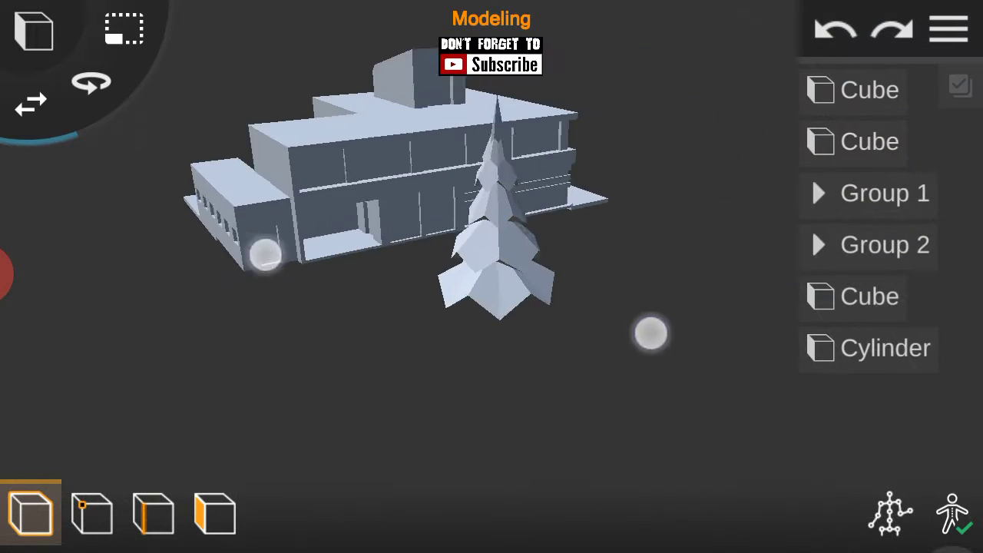
left_click(43, 126)
Extrude the new cube's top face upward and shift it to bend the trunk.
left_click_drag(688, 325, 742, 404)
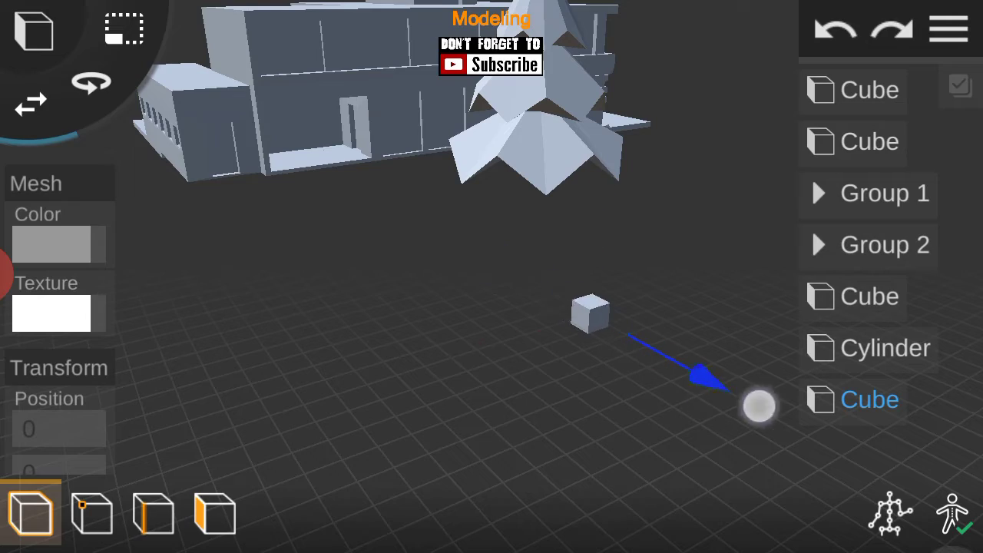
scroll(461, 266, "up", 5)
scroll(470, 304, "down", 3)
mouse_move(272, 285)
left_mouse_down()
mouse_move(300, 313)
mouse_move(328, 310)
mouse_move(560, 372)
mouse_move(338, 240)
mouse_move(338, 282)
left_mouse_up()
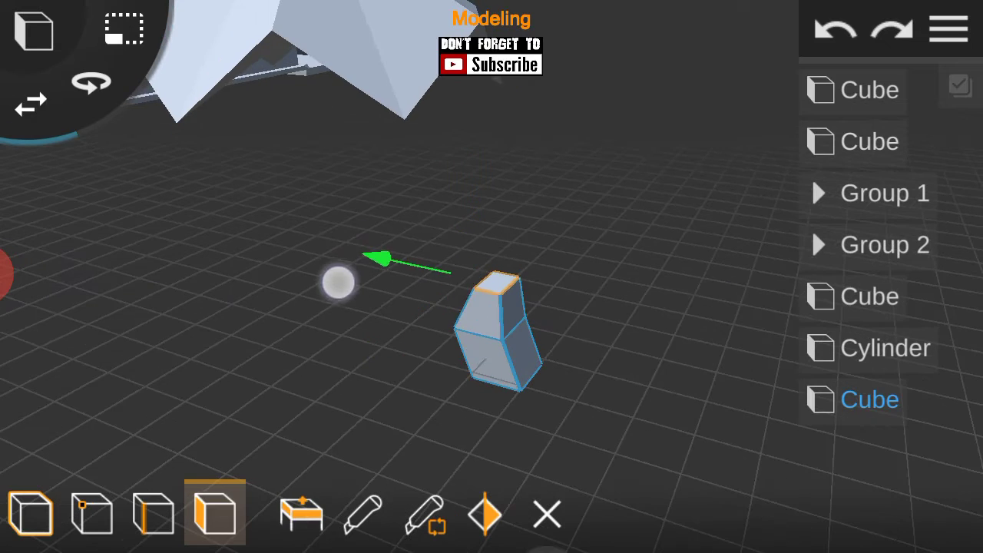
left_click(292, 535)
mouse_move(647, 259)
left_mouse_down()
mouse_move(329, 259)
mouse_move(259, 293)
left_mouse_up()
Return to object mode and select the finished trunk beneath the pine tree.
left_click_drag(523, 163, 513, 202)
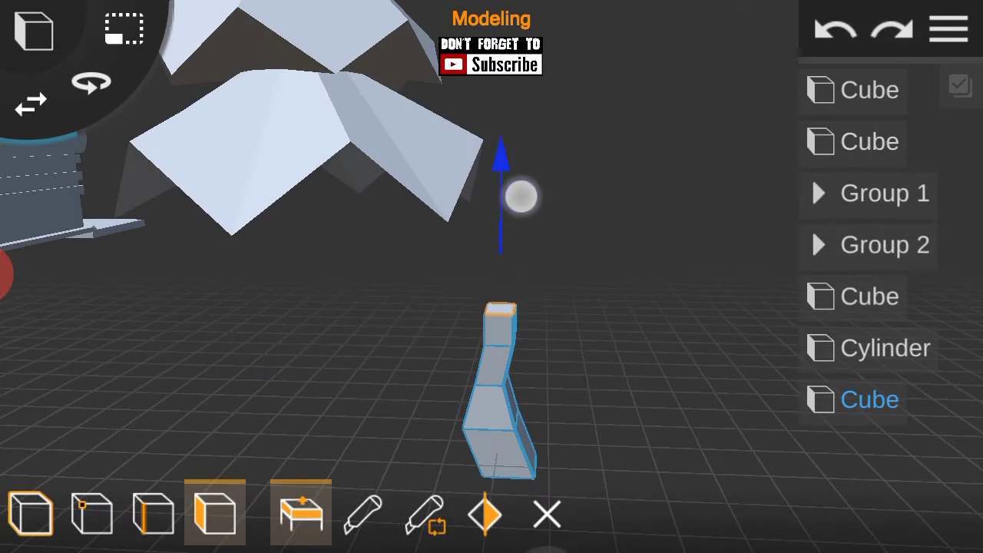
mouse_move(606, 345)
left_mouse_down()
mouse_move(626, 361)
mouse_move(683, 353)
left_mouse_up()
left_click(31, 513)
left_click(857, 397)
mouse_move(742, 321)
left_mouse_down()
mouse_move(715, 302)
mouse_move(852, 296)
left_mouse_up()
left_click_drag(653, 434, 641, 426)
Select the Cylinder tree object and save the project.
left_click(885, 348)
mouse_move(657, 262)
left_mouse_down()
mouse_move(586, 314)
mouse_move(468, 195)
mouse_move(591, 200)
mouse_move(529, 268)
mouse_move(843, 364)
mouse_move(773, 361)
mouse_move(687, 292)
left_mouse_up()
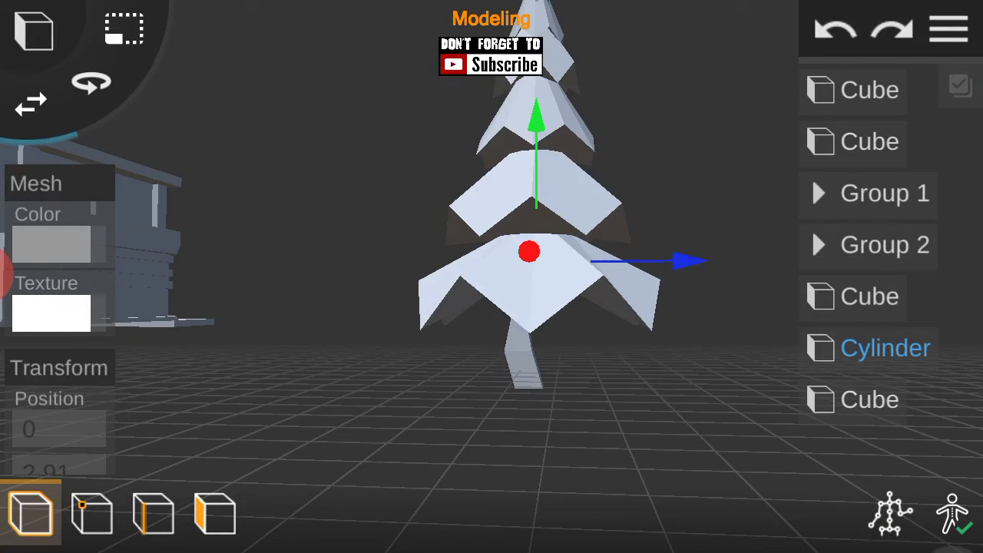
left_click(949, 29)
left_click(882, 259)
View the fire station from the front and select the imported low-poly helicopter.
mouse_move(728, 322)
left_mouse_down()
mouse_move(582, 400)
mouse_move(156, 318)
mouse_move(777, 352)
left_mouse_up()
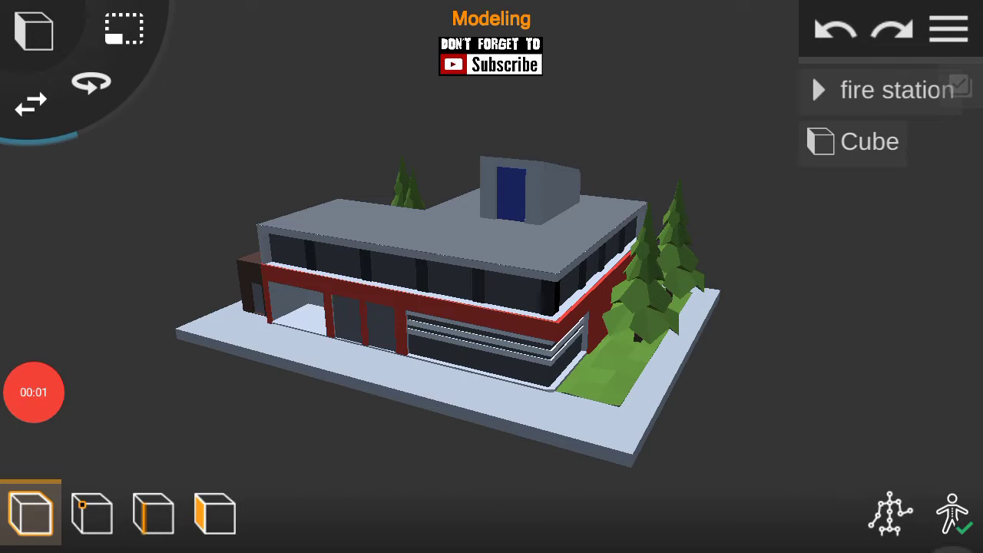
mouse_move(845, 419)
left_mouse_down()
mouse_move(597, 259)
mouse_move(750, 136)
mouse_move(815, 384)
mouse_move(850, 427)
mouse_move(681, 347)
mouse_move(852, 362)
mouse_move(729, 401)
mouse_move(832, 423)
mouse_move(610, 262)
left_mouse_up()
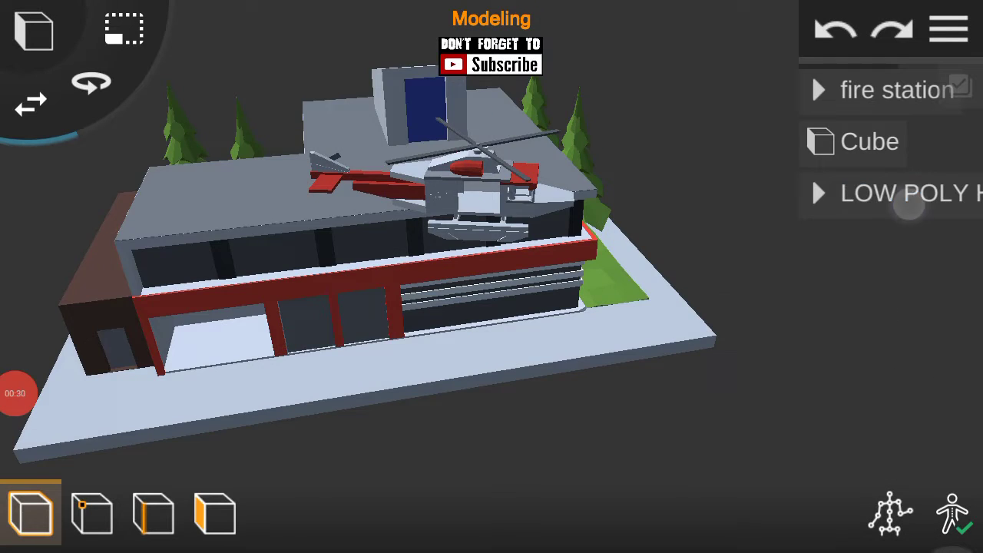
left_click(908, 206)
Set the helicopter's Y rotation to -90 degrees.
left_click_drag(733, 283, 695, 299)
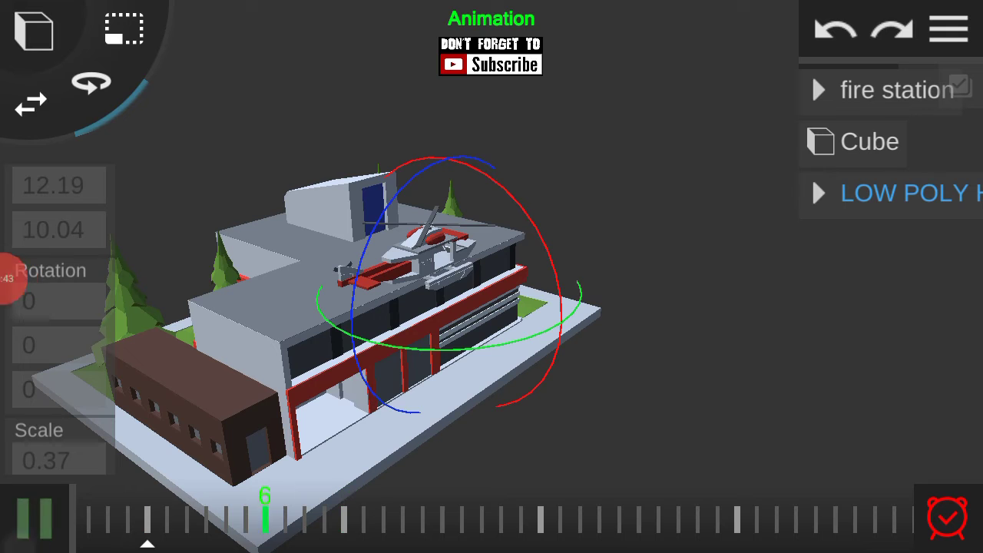
mouse_move(803, 323)
left_mouse_down()
mouse_move(792, 342)
mouse_move(700, 219)
left_mouse_up()
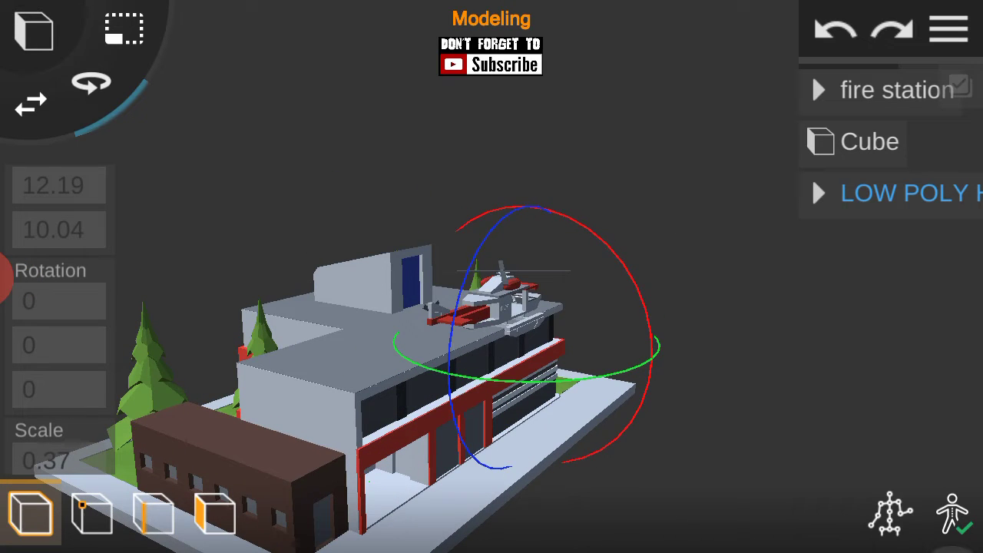
left_click(67, 346)
key("BackSpace")
key("BackSpace")
key("BackSpace")
type("-90")
key("Return")
left_click(31, 104)
Lower the helicopter onto the fire station roof and slide it into place.
left_click_drag(538, 346, 584, 230)
left_click_drag(532, 192, 533, 323)
mouse_move(681, 386)
left_mouse_down()
mouse_move(531, 254)
mouse_move(702, 156)
mouse_move(566, 226)
mouse_move(600, 213)
mouse_move(707, 285)
left_mouse_up()
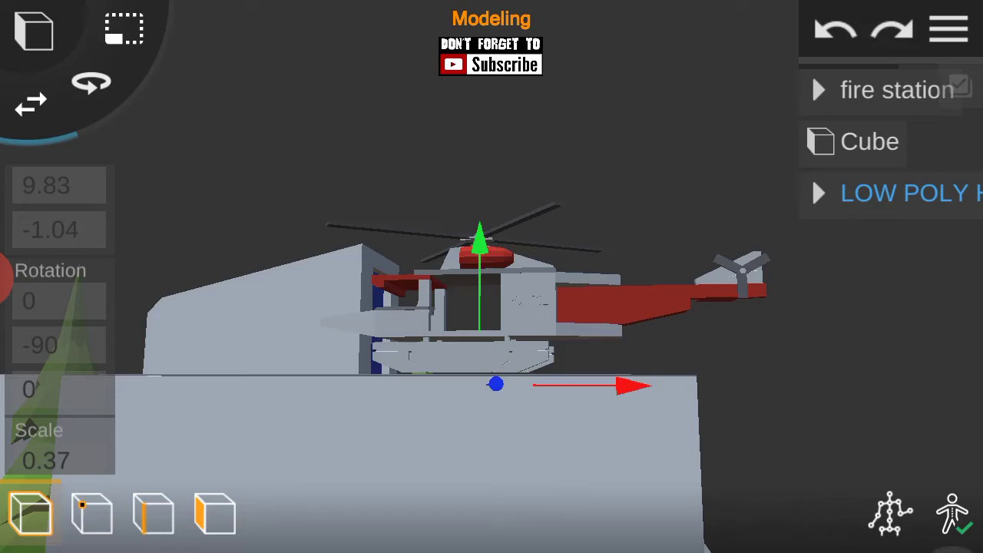
mouse_move(519, 252)
left_mouse_down()
mouse_move(630, 512)
mouse_move(698, 246)
left_mouse_up()
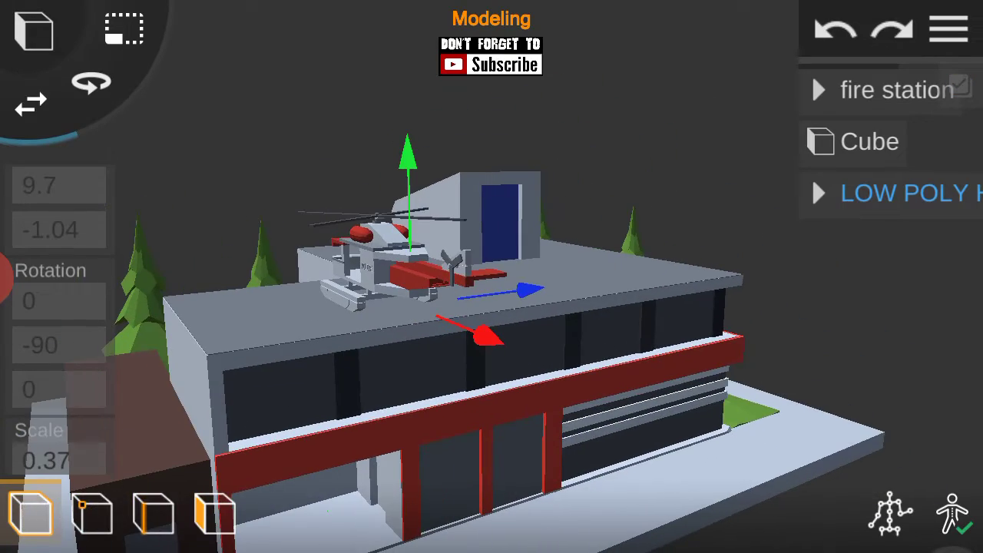
mouse_move(768, 385)
left_mouse_down()
mouse_move(856, 445)
mouse_move(837, 264)
mouse_move(834, 323)
left_mouse_up()
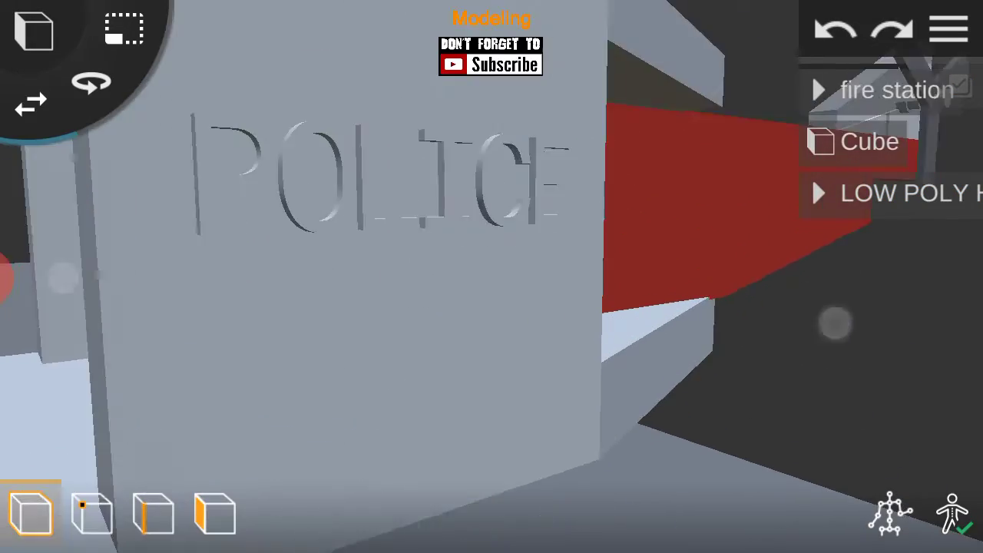
Change the first POLICE lettering to FIRE and color it a darker grey.
left_click(65, 429)
left_click(863, 460)
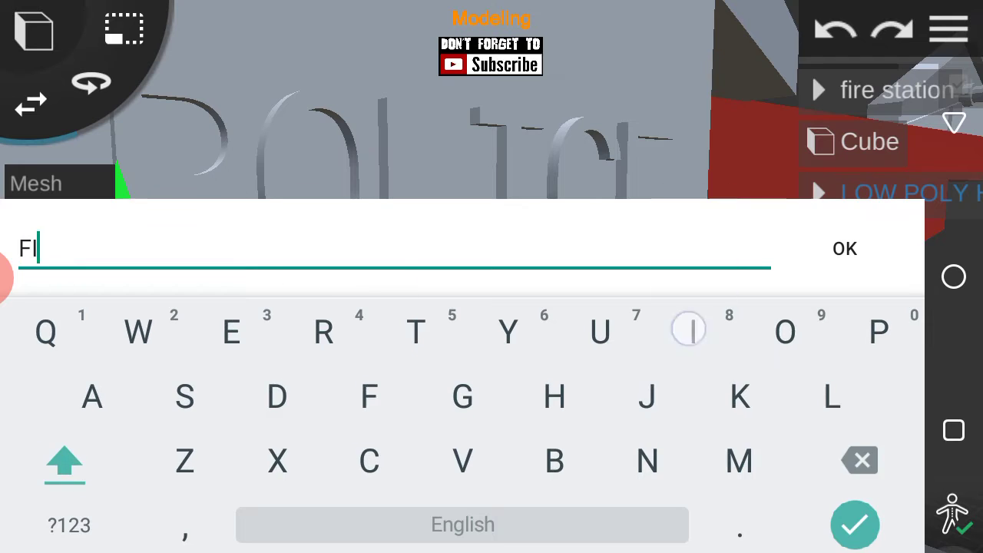
type("RE")
left_click(855, 525)
left_click(53, 243)
left_click(676, 377)
mouse_move(681, 373)
left_mouse_down()
mouse_move(538, 346)
mouse_move(889, 369)
mouse_move(650, 354)
left_mouse_up()
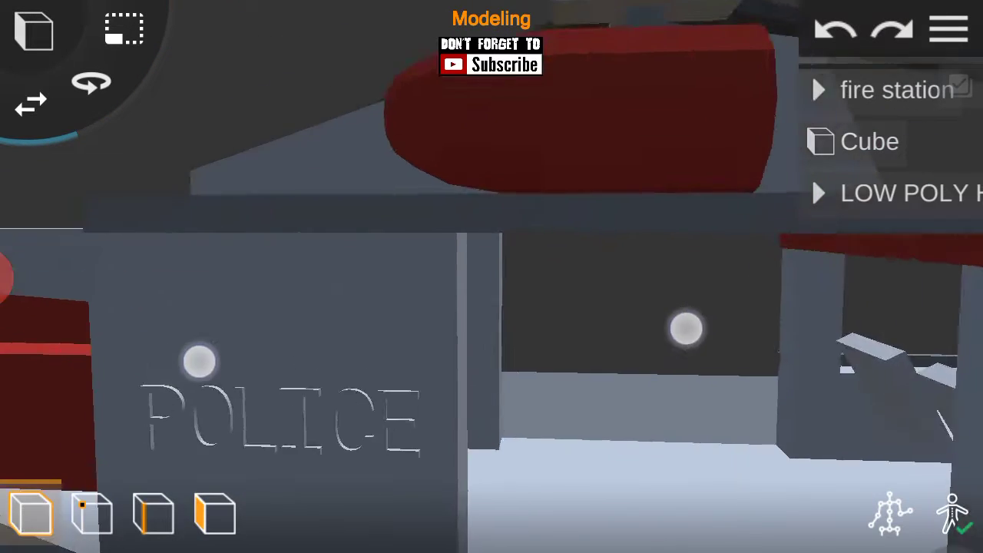
Change the second POLICE lettering to FIRE as well.
left_click(430, 285)
left_click(64, 429)
left_click(863, 460)
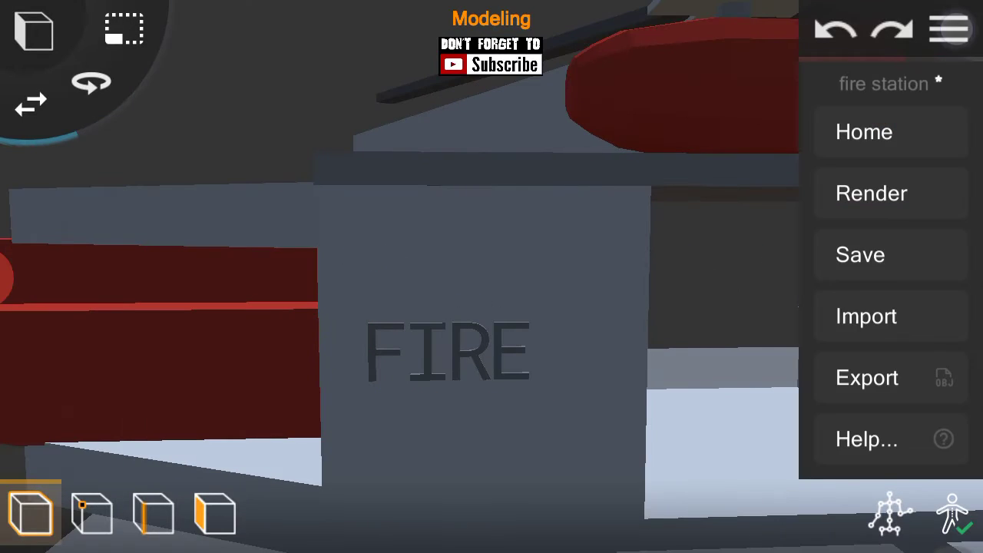
left_click(950, 29)
mouse_move(694, 257)
left_mouse_down()
mouse_move(829, 395)
mouse_move(708, 368)
mouse_move(812, 347)
left_mouse_up()
left_click_drag(685, 384, 799, 355)
scroll(485, 363, "down", 5)
mouse_move(661, 379)
left_mouse_down()
mouse_move(773, 364)
mouse_move(599, 391)
left_mouse_up()
scroll(599, 391, "up", 3)
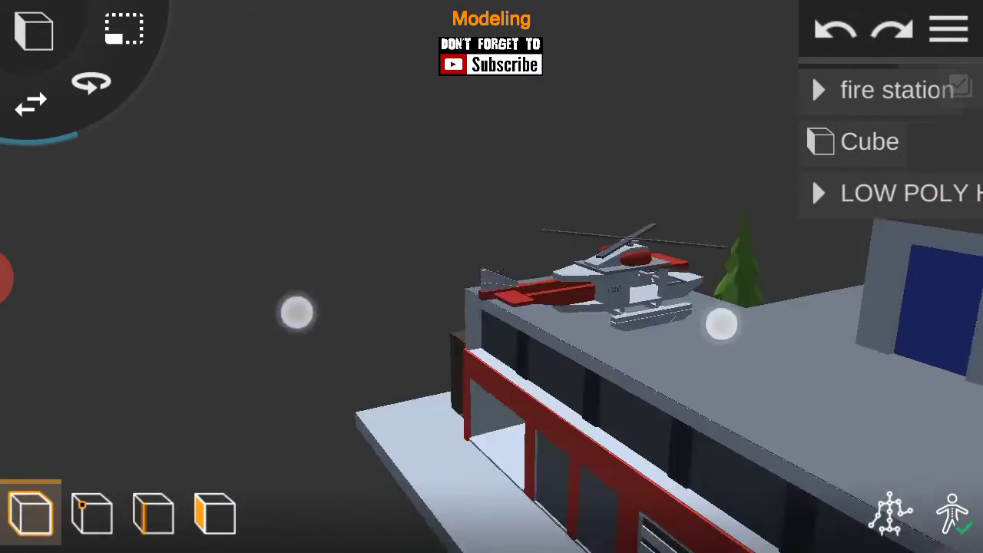
Zoom and orbit the view around the helicopter on the fire station roof.
scroll(490, 331, "up", 5)
scroll(449, 321, "up", 3)
left_click_drag(158, 298, 174, 261)
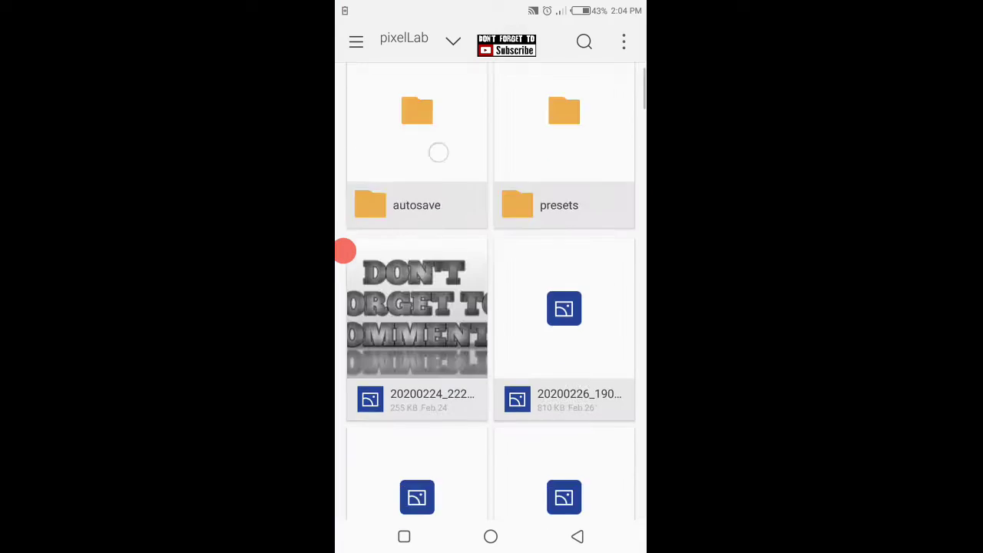
scroll(438, 152, "down", 10)
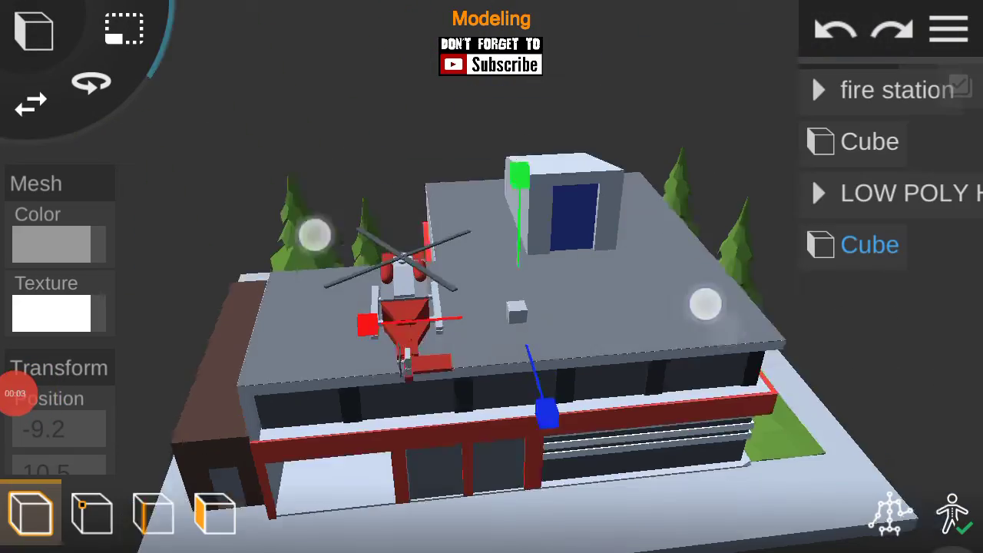
Select the small rooftop cube's top face in face mode.
scroll(509, 267, "up", 5)
left_click_drag(274, 303, 624, 439)
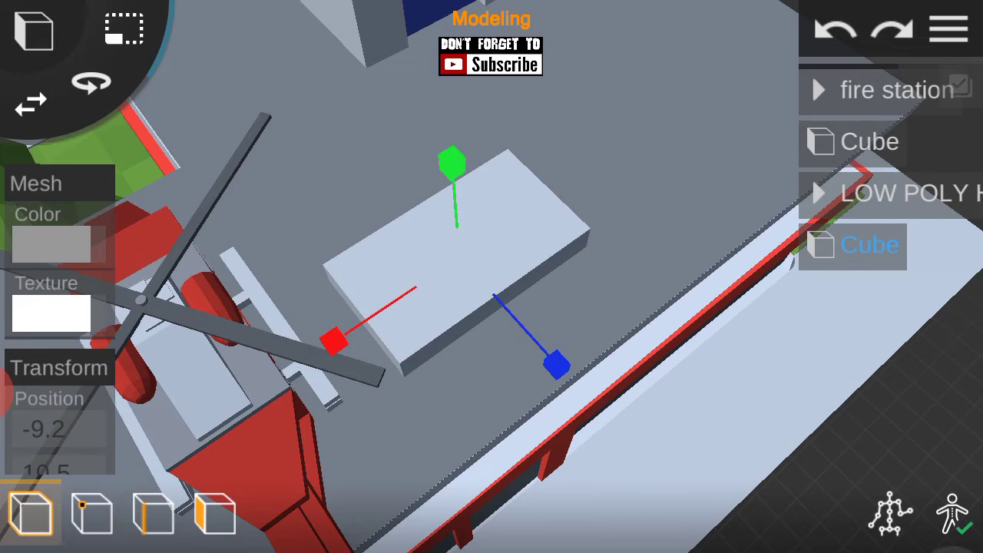
mouse_move(397, 307)
left_mouse_down()
mouse_move(384, 296)
mouse_move(733, 346)
mouse_move(329, 274)
mouse_move(772, 298)
left_mouse_up()
scroll(479, 374, "up", 5)
scroll(492, 276, "down", 3)
left_click(215, 514)
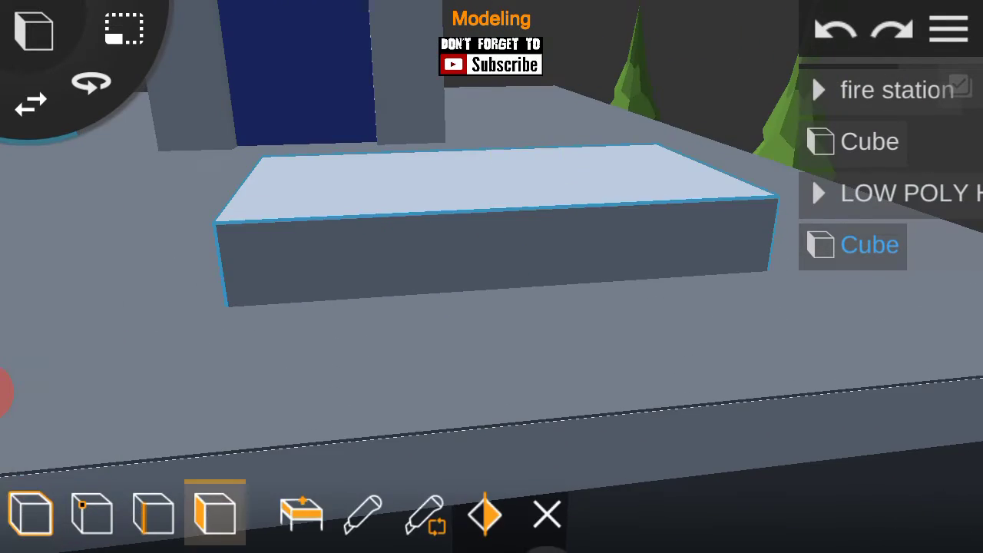
left_click(507, 253)
Inset the top face to form a rim, creating a stepped rooftop block.
scroll(465, 319, "down", 2)
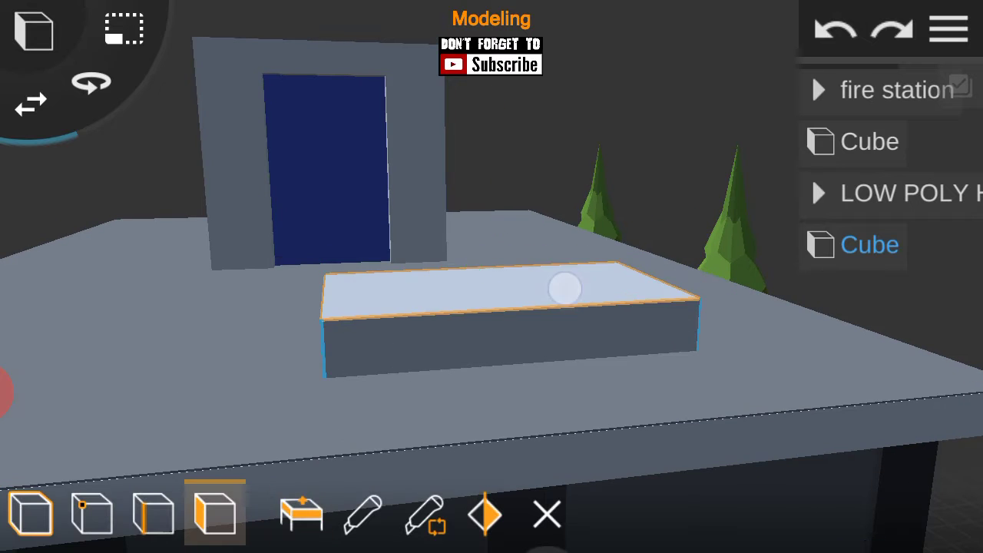
left_click_drag(565, 288, 542, 191)
mouse_move(430, 322)
left_mouse_down()
mouse_move(348, 411)
mouse_move(446, 400)
left_mouse_up()
mouse_move(504, 345)
left_mouse_down()
mouse_move(746, 278)
mouse_move(669, 125)
mouse_move(643, 397)
left_mouse_up()
scroll(454, 285, "up", 2)
scroll(455, 286, "up", 1)
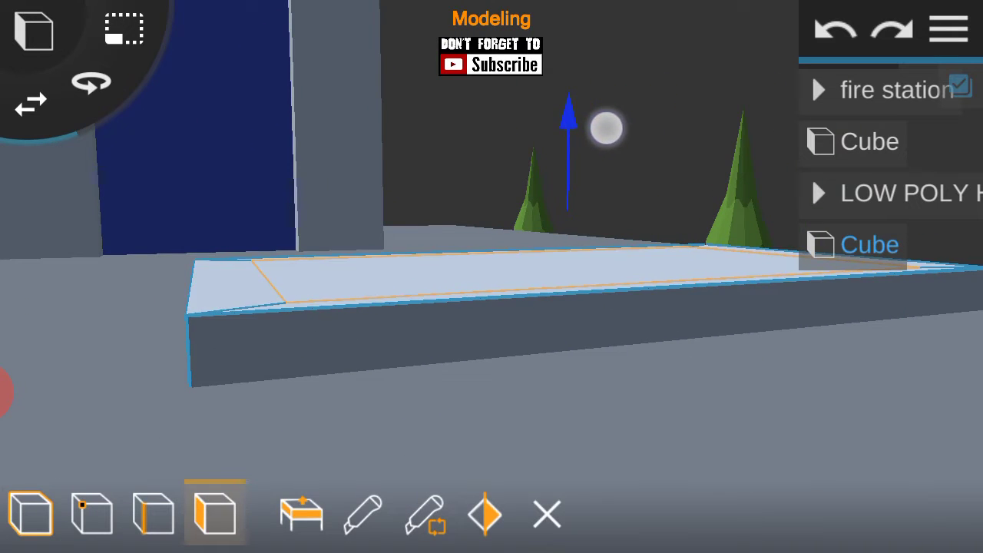
left_click_drag(606, 128, 652, 408)
scroll(538, 307, "up", 1)
mouse_move(591, 102)
left_mouse_down()
mouse_move(848, 281)
mouse_move(511, 180)
mouse_move(626, 264)
mouse_move(502, 165)
mouse_move(676, 358)
mouse_move(259, 235)
mouse_move(193, 262)
left_mouse_up()
scroll(441, 304, "up", 2)
mouse_move(325, 161)
left_mouse_down()
mouse_move(600, 299)
mouse_move(669, 364)
left_mouse_up()
scroll(446, 322, "up", 3)
left_click_drag(753, 309, 712, 277)
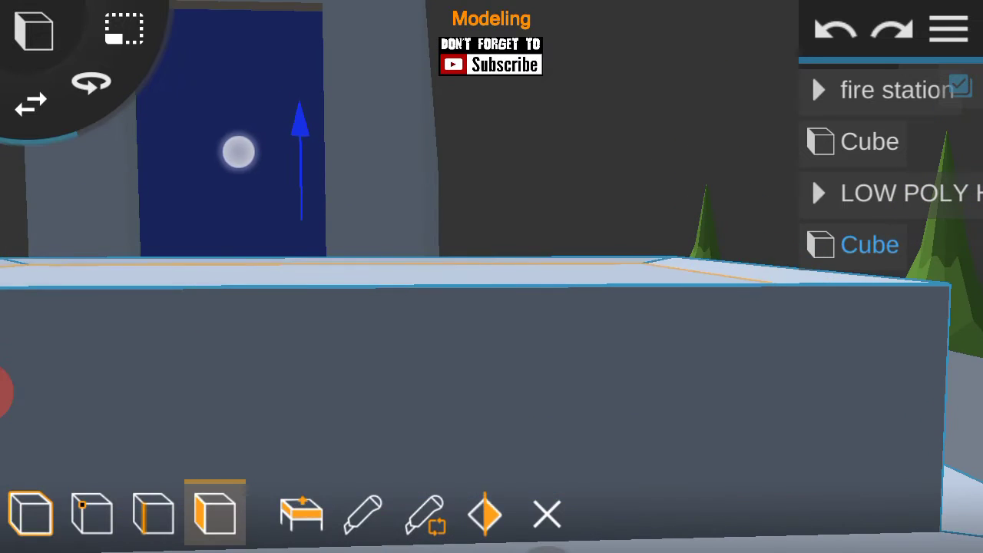
scroll(490, 343, "down", 3)
left_click_drag(692, 369, 924, 373)
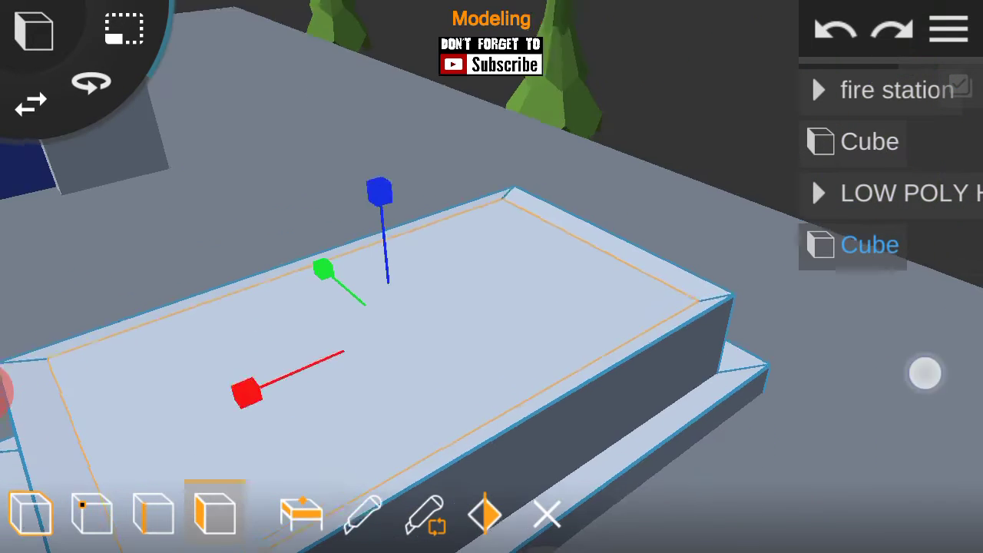
left_click_drag(287, 290, 307, 384)
left_click_drag(215, 324, 224, 366)
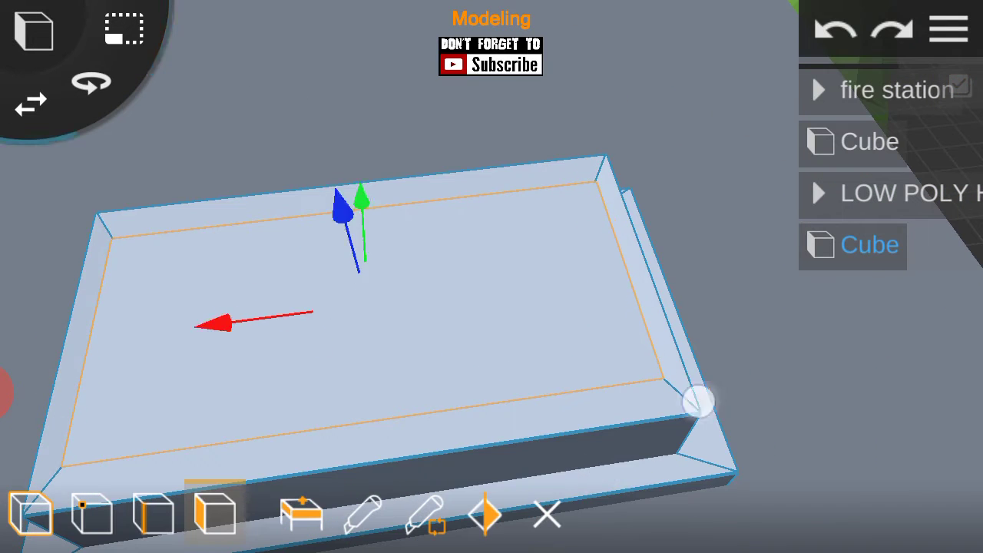
left_click_drag(697, 401, 701, 280)
mouse_move(507, 181)
left_mouse_down()
mouse_move(766, 408)
mouse_move(692, 172)
left_mouse_up()
left_click(949, 29)
left_click(949, 30)
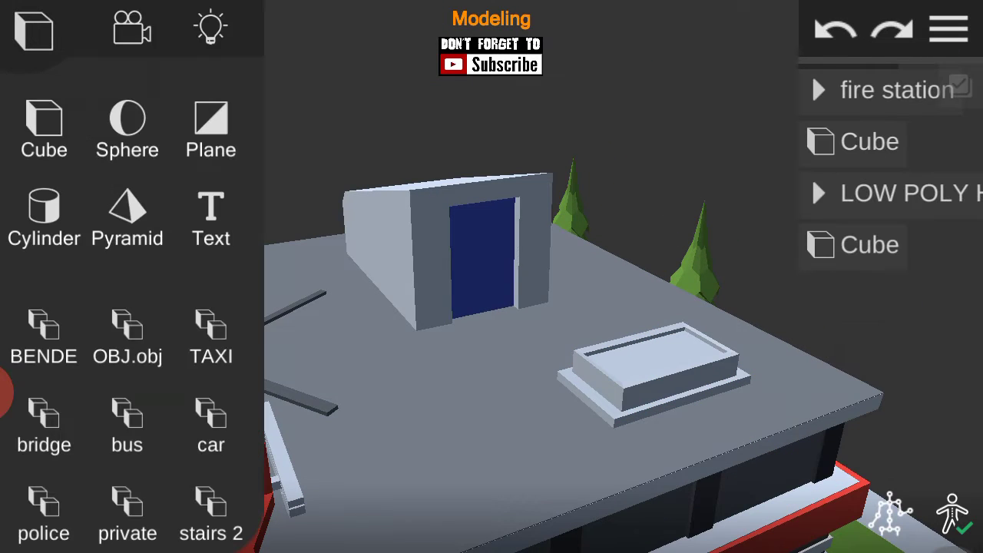
Move the small cube beside the A/C unit and scale it to 0.22, 1, 0.22.
scroll(479, 282, "down", 5)
scroll(474, 242, "up", 5)
mouse_move(395, 178)
left_mouse_down()
mouse_move(224, 312)
mouse_move(292, 338)
left_mouse_up()
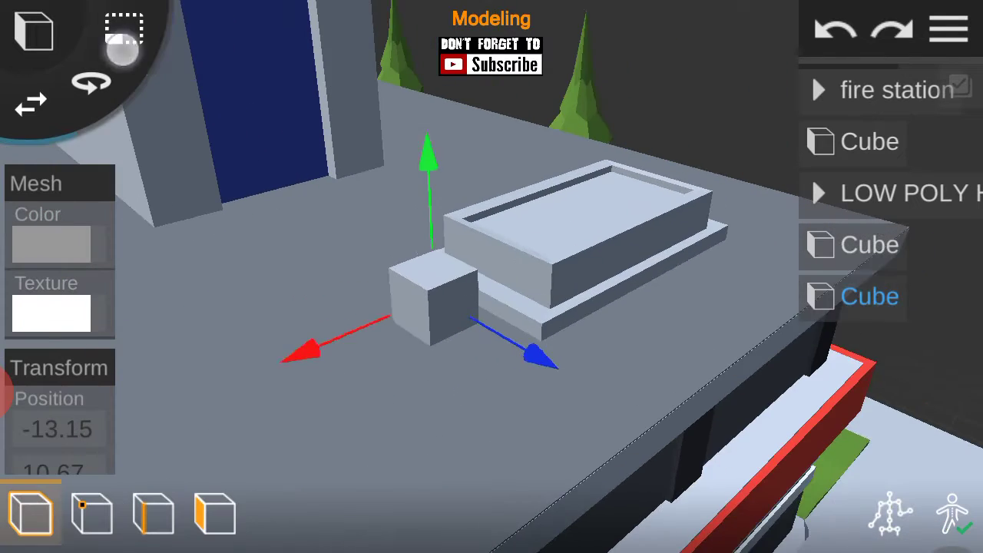
mouse_move(652, 270)
left_mouse_down()
mouse_move(372, 380)
mouse_move(536, 344)
left_mouse_up()
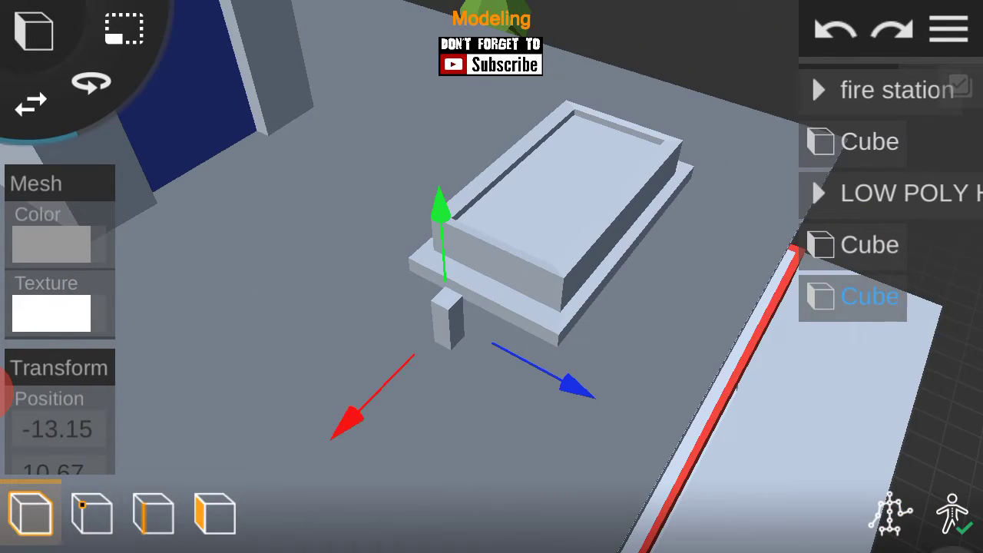
mouse_move(538, 292)
left_mouse_down()
mouse_move(592, 364)
mouse_move(507, 346)
left_mouse_up()
left_click_drag(70, 390, 67, 230)
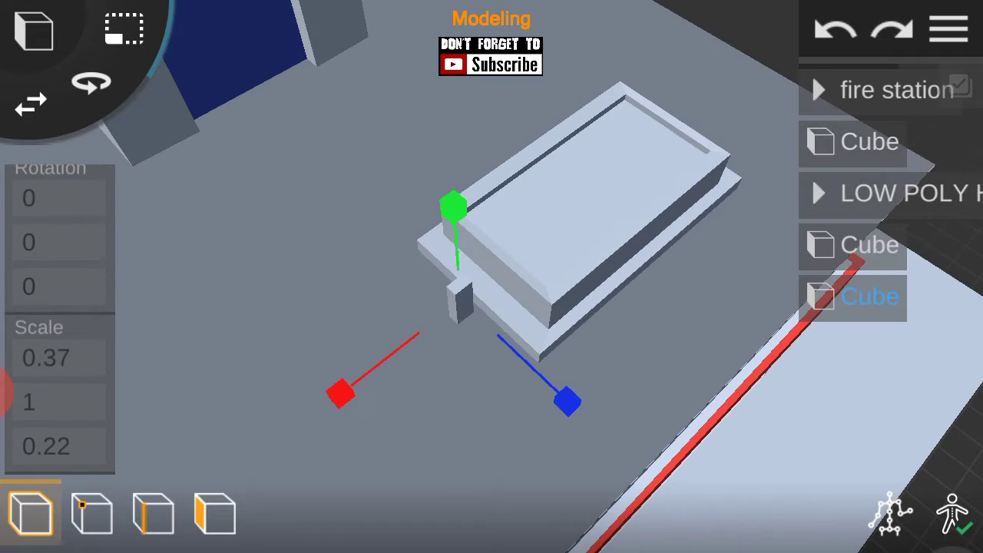
left_click(46, 446)
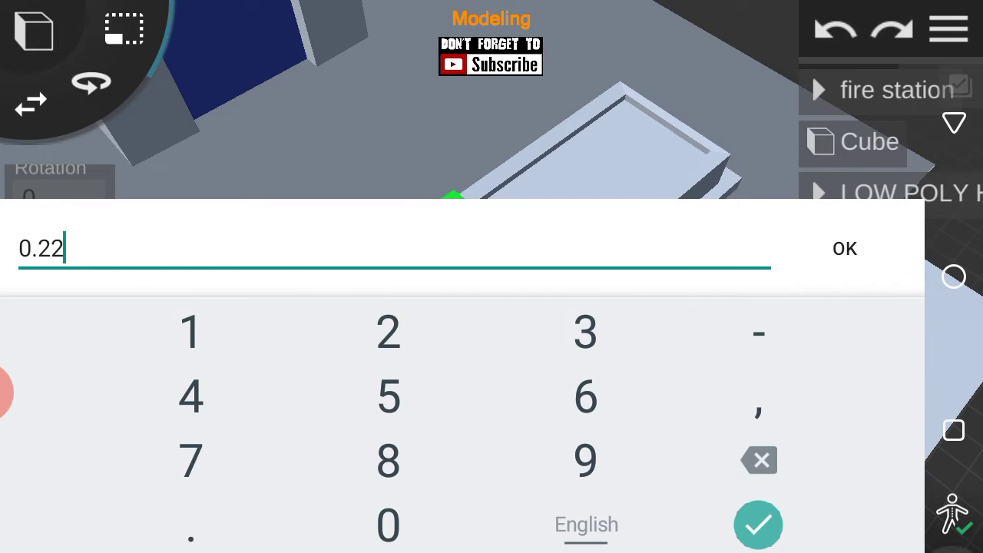
key("Return")
Select the thin pillar's top face in face mode, then return to object mode.
mouse_move(634, 171)
left_mouse_down()
mouse_move(599, 253)
mouse_move(449, 124)
left_mouse_up()
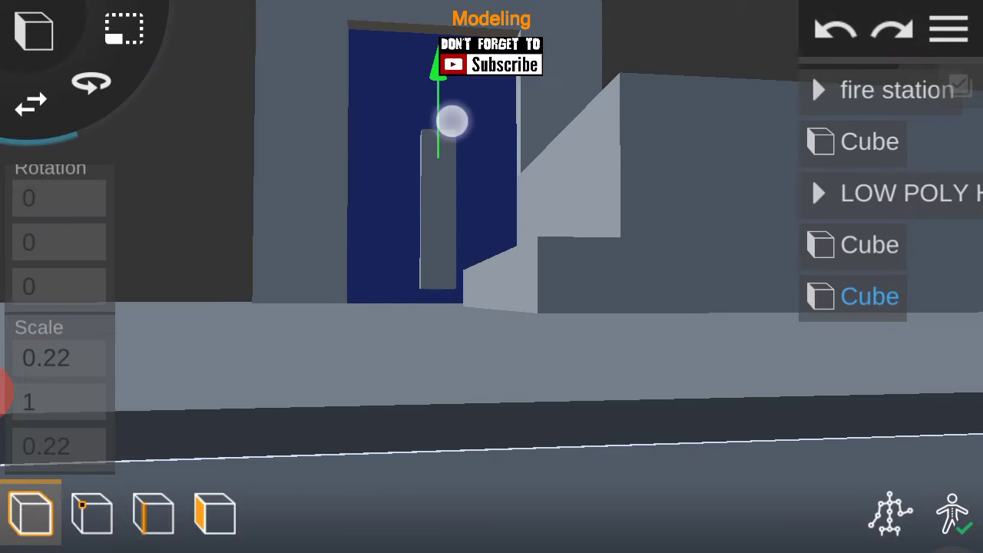
left_click(215, 513)
mouse_move(691, 369)
left_mouse_down()
mouse_move(759, 384)
mouse_move(660, 400)
left_mouse_up()
left_click(417, 202)
left_click_drag(465, 124, 632, 270)
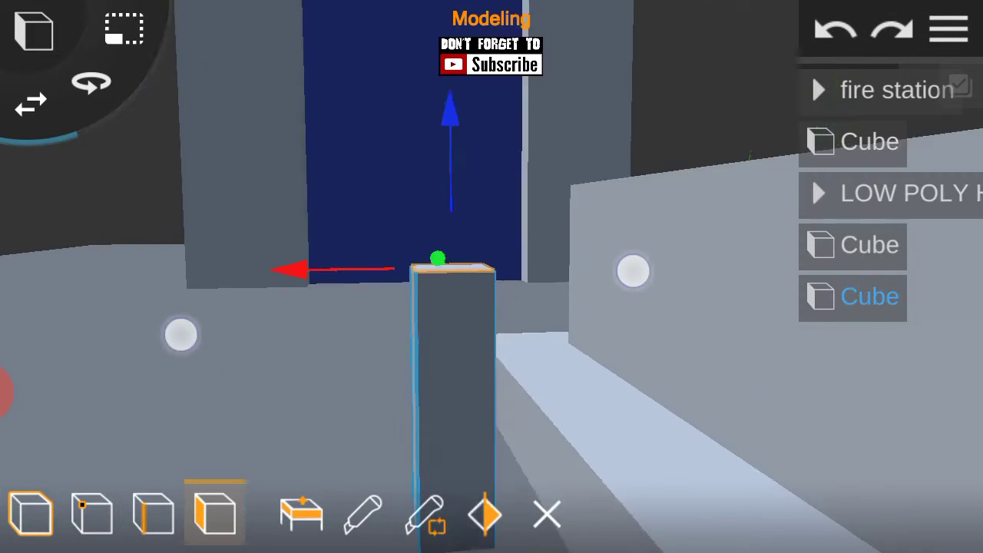
left_click(30, 513)
left_click_drag(249, 312, 673, 336)
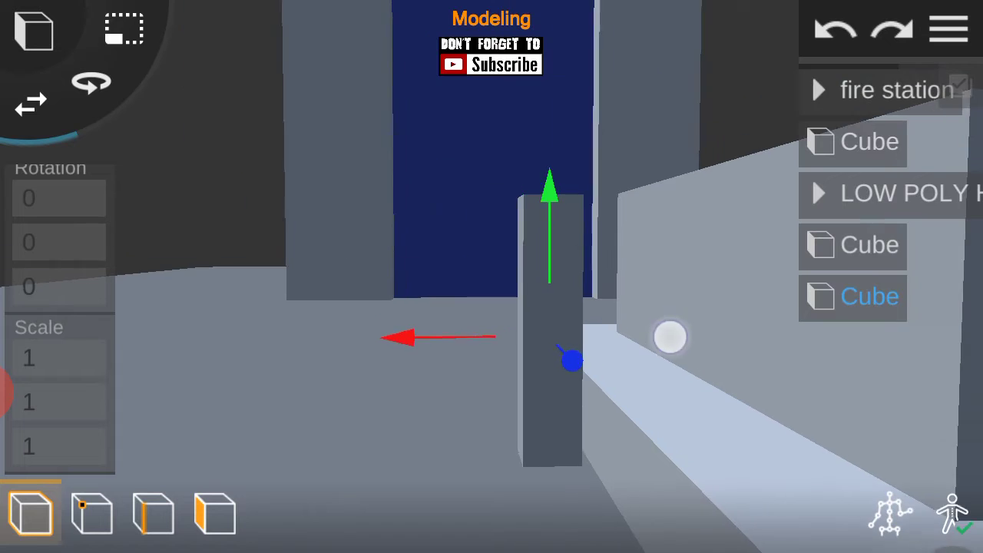
left_click_drag(228, 274, 283, 267)
Duplicate the pillar and slide the copies along the A/C unit's front.
left_click(215, 513)
mouse_move(154, 202)
left_mouse_down()
mouse_move(612, 366)
mouse_move(678, 369)
left_mouse_up()
mouse_move(884, 430)
left_mouse_down()
mouse_move(714, 428)
mouse_move(590, 234)
left_mouse_up()
left_click_drag(660, 317, 777, 454)
left_click(31, 513)
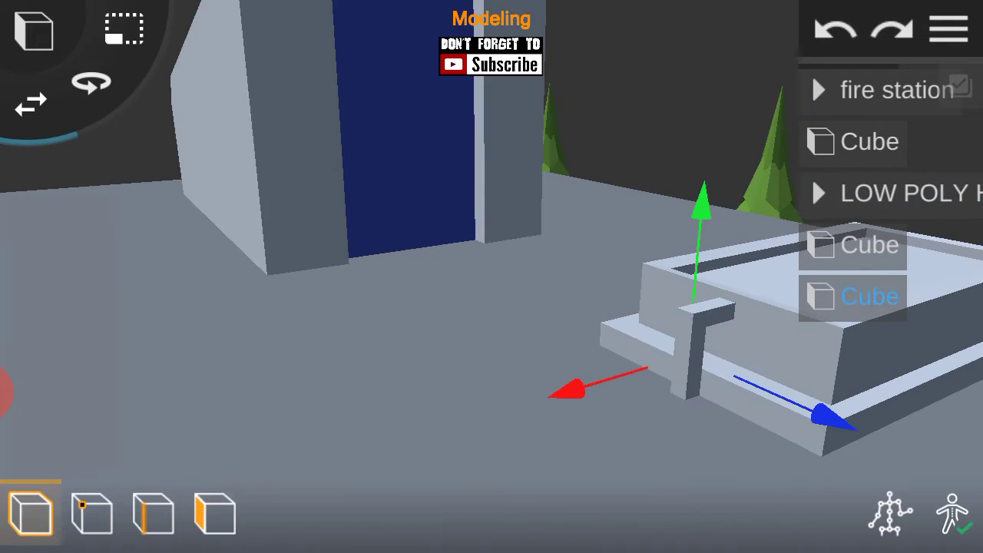
left_click_drag(177, 278, 763, 458)
left_click_drag(691, 362, 784, 352)
mouse_move(542, 300)
left_mouse_down()
mouse_move(556, 334)
mouse_move(784, 430)
mouse_move(672, 338)
left_mouse_up()
left_click(870, 296)
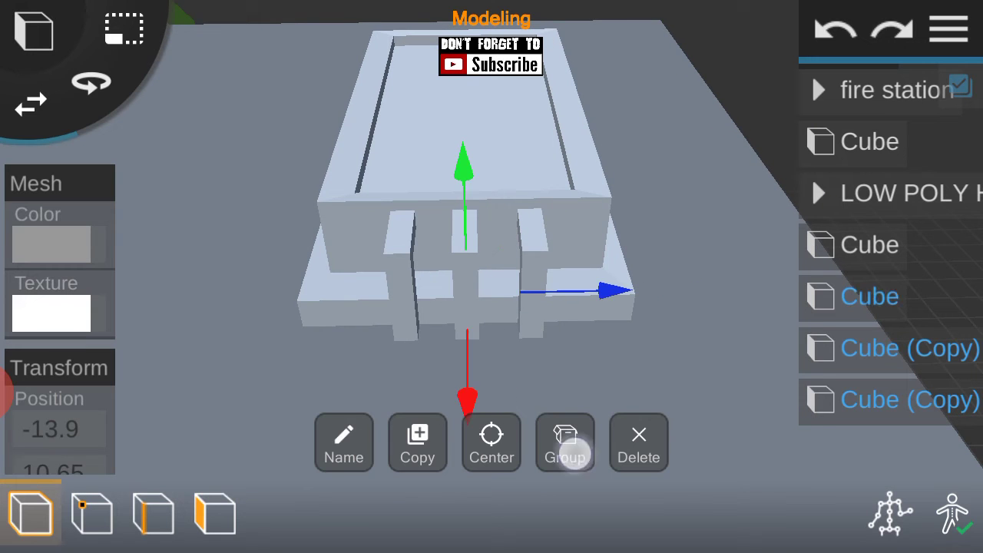
Group the posts, copy the group, rotate the copy -180 and move it along X.
left_click(566, 448)
left_click(413, 448)
mouse_move(538, 346)
left_mouse_down()
mouse_move(655, 318)
mouse_move(593, 307)
mouse_move(693, 320)
mouse_move(505, 403)
left_mouse_up()
left_click(85, 459)
key("BackSpace")
key("BackSpace")
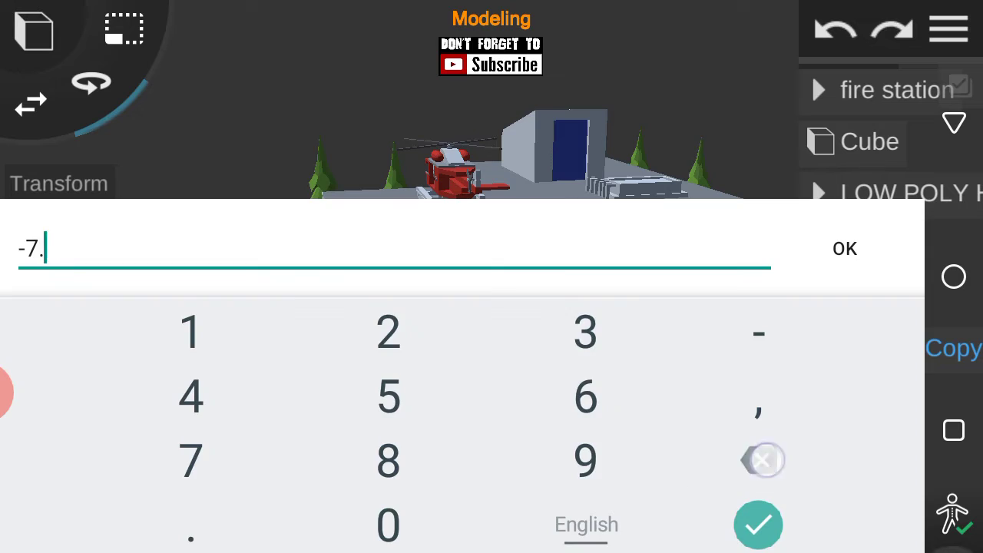
type("0")
left_click(758, 525)
mouse_move(778, 309)
left_mouse_down()
mouse_move(808, 488)
mouse_move(650, 347)
mouse_move(710, 433)
mouse_move(703, 352)
left_mouse_up()
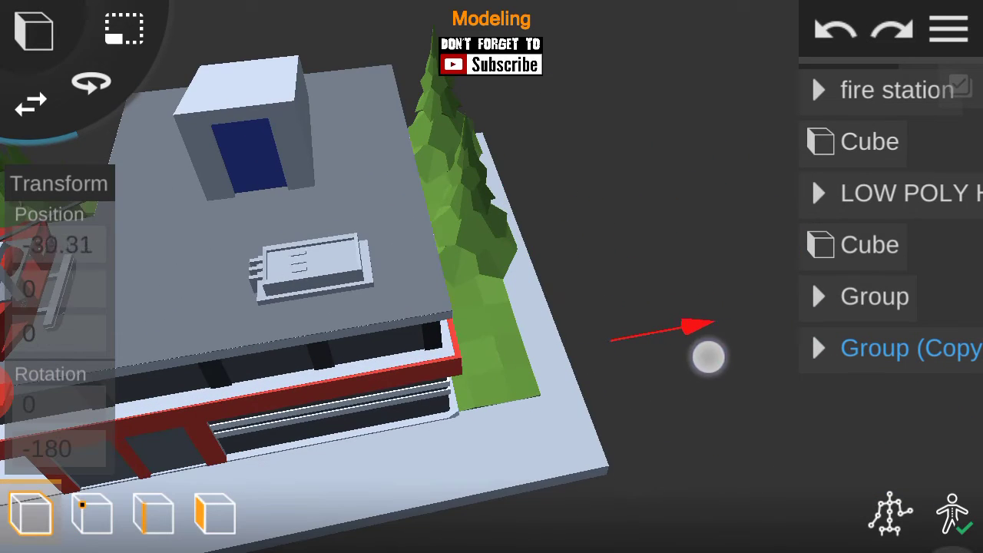
Select the copied post group and save the fire station project.
left_click_drag(759, 368, 621, 326)
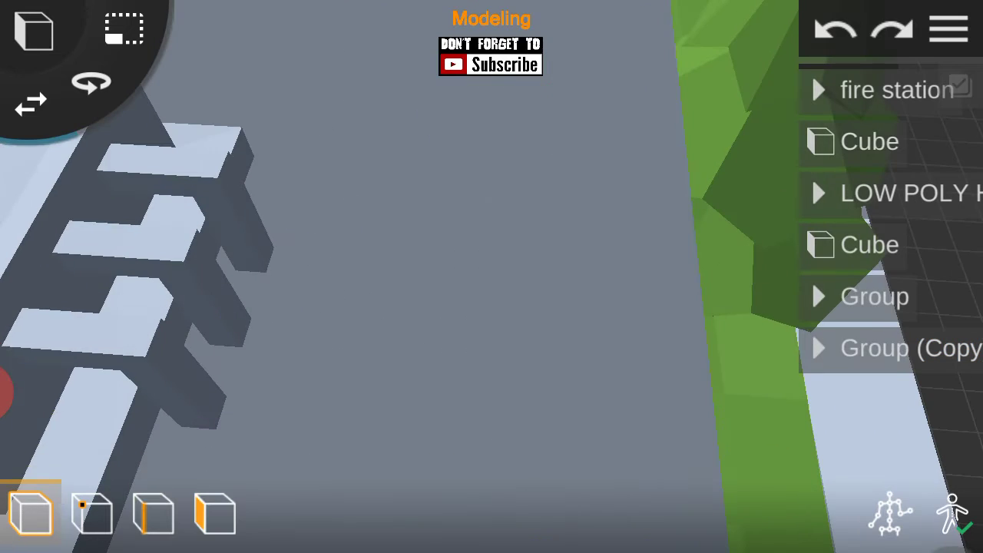
left_click(160, 262)
mouse_move(365, 320)
left_mouse_down()
mouse_move(182, 300)
mouse_move(745, 207)
mouse_move(812, 333)
left_mouse_up()
left_click(950, 29)
left_click(882, 250)
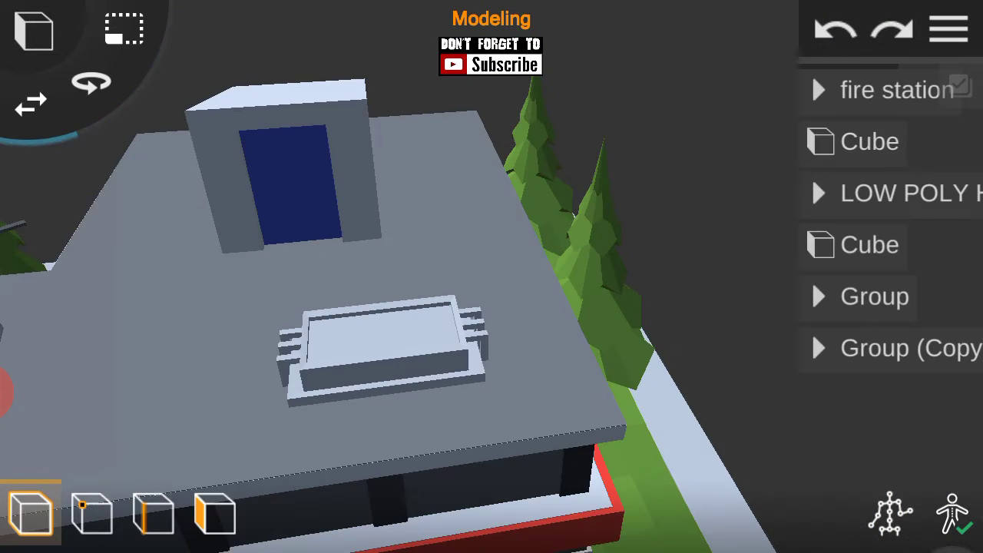
Add a cylinder, make it editable and place it on the A/C unit.
left_click(34, 31)
left_click(37, 209)
mouse_move(687, 294)
left_mouse_down()
mouse_move(487, 279)
mouse_move(623, 44)
left_mouse_up()
left_click(632, 329)
left_click(349, 200)
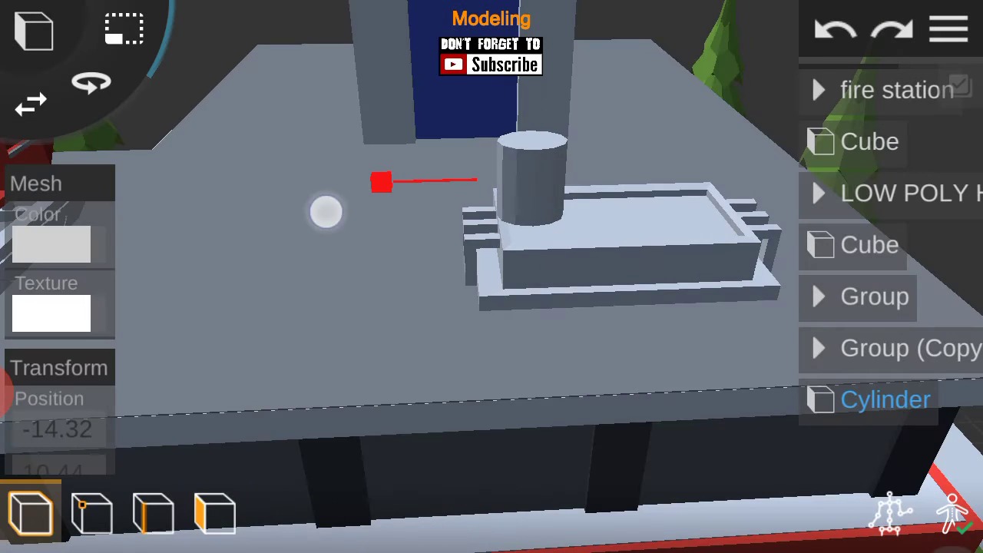
Scale the cylinder to 1.7, 0.11, 1.7 so it becomes a wide, thin disc.
left_click(883, 398)
left_click_drag(564, 256, 555, 244)
left_click(29, 447)
key("BackSpace")
key("BackSpace")
type("7")
left_click(845, 248)
Give the flattened disc a darker grey mesh colour.
scroll(479, 321, "up", 3)
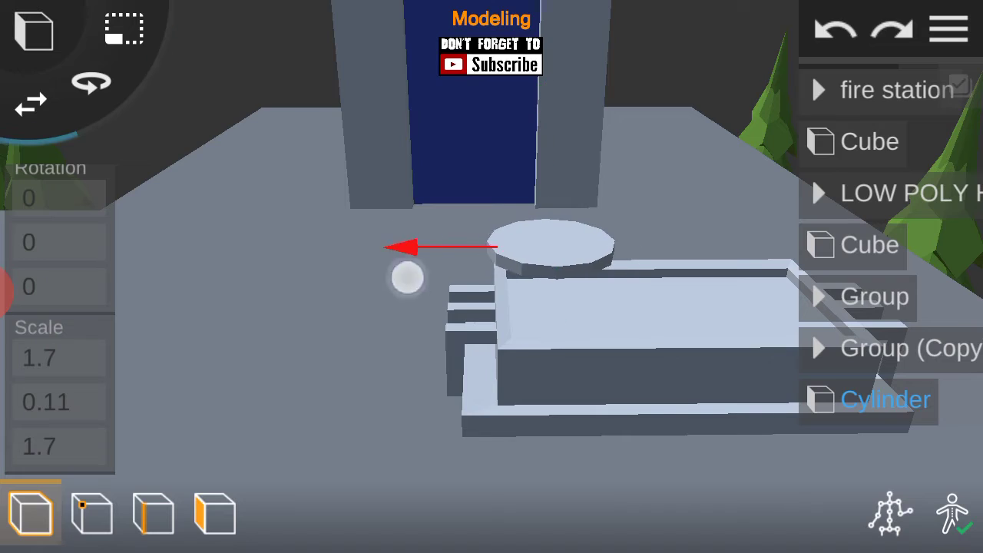
left_click_drag(379, 243, 643, 433)
left_click_drag(702, 257, 807, 103)
scroll(353, 264, "up", 3)
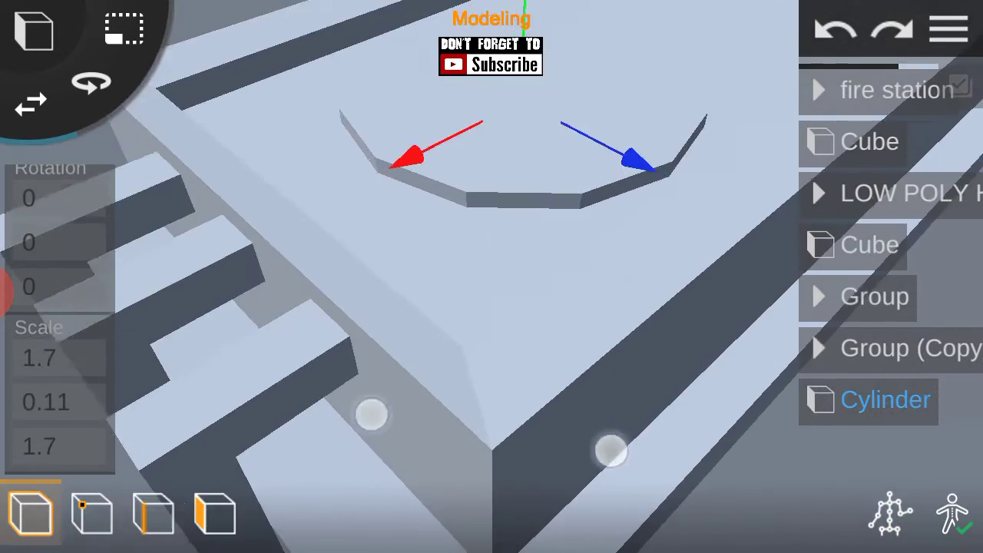
left_click_drag(371, 413, 213, 253)
left_click_drag(60, 254, 60, 346)
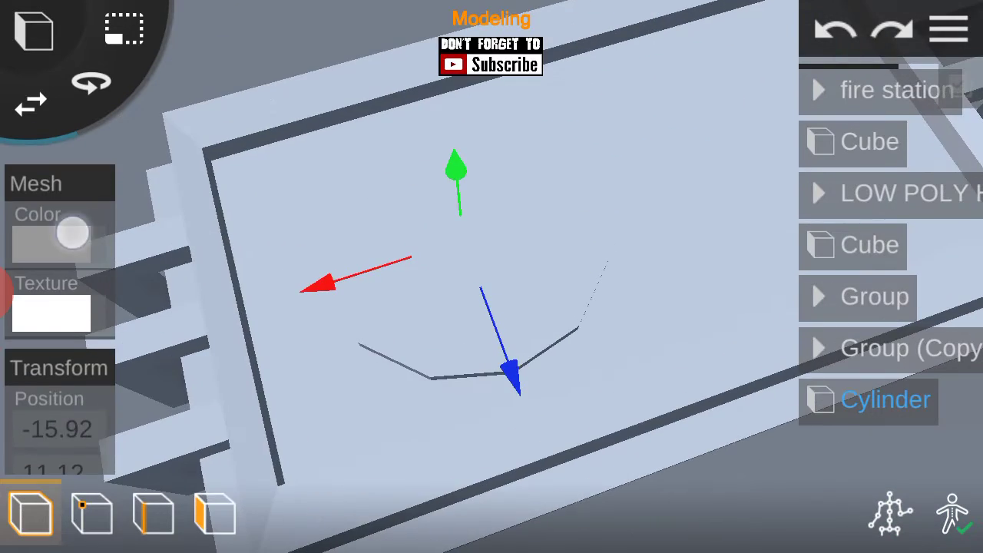
left_click(51, 244)
left_click(225, 252)
left_click_drag(693, 318, 623, 299)
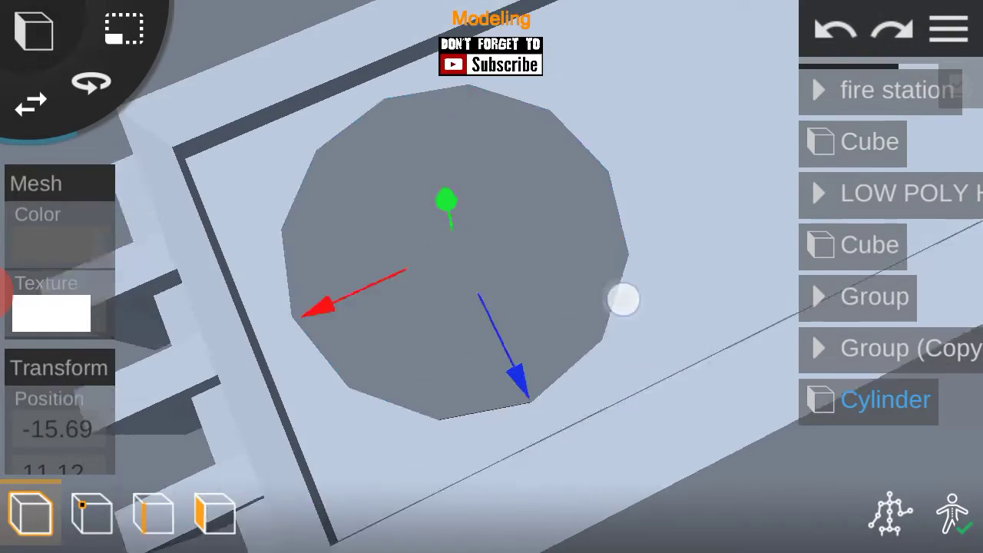
Select the disc's top face in face mode and extrude a smaller inset face.
left_click(215, 513)
left_click(399, 369)
mouse_move(685, 323)
left_mouse_down()
mouse_move(623, 138)
mouse_move(589, 173)
mouse_move(654, 279)
mouse_move(655, 134)
left_mouse_up()
left_click(301, 513)
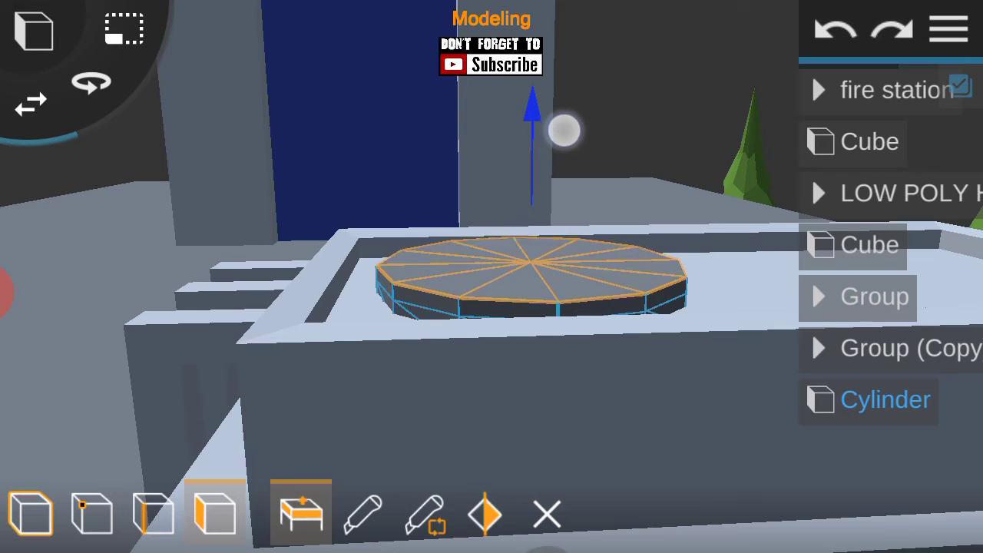
mouse_move(740, 369)
left_mouse_down()
mouse_move(740, 417)
mouse_move(345, 246)
mouse_move(345, 272)
left_mouse_up()
left_click(830, 401)
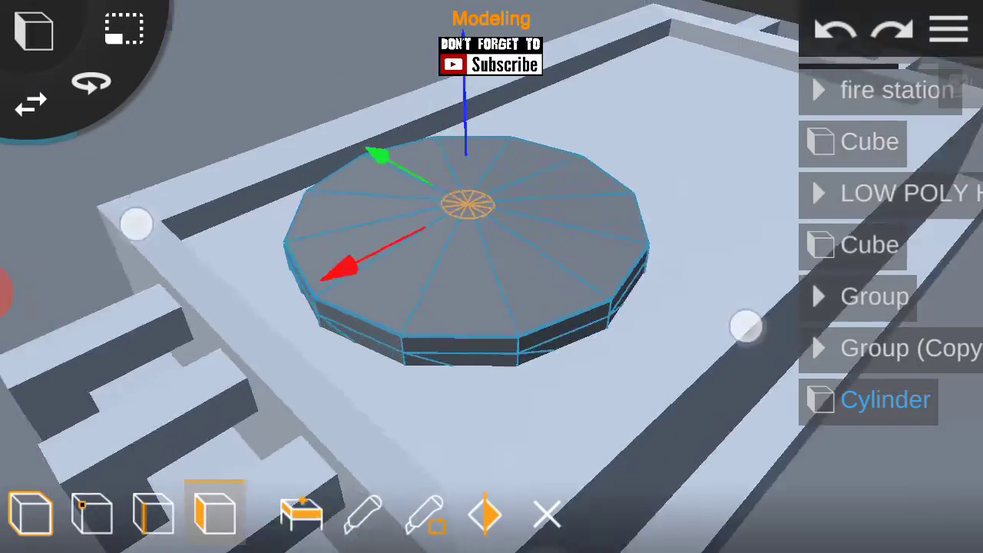
Recess the inset into a raised rim and pull the centre face up as a hub.
left_click_drag(746, 324, 567, 145)
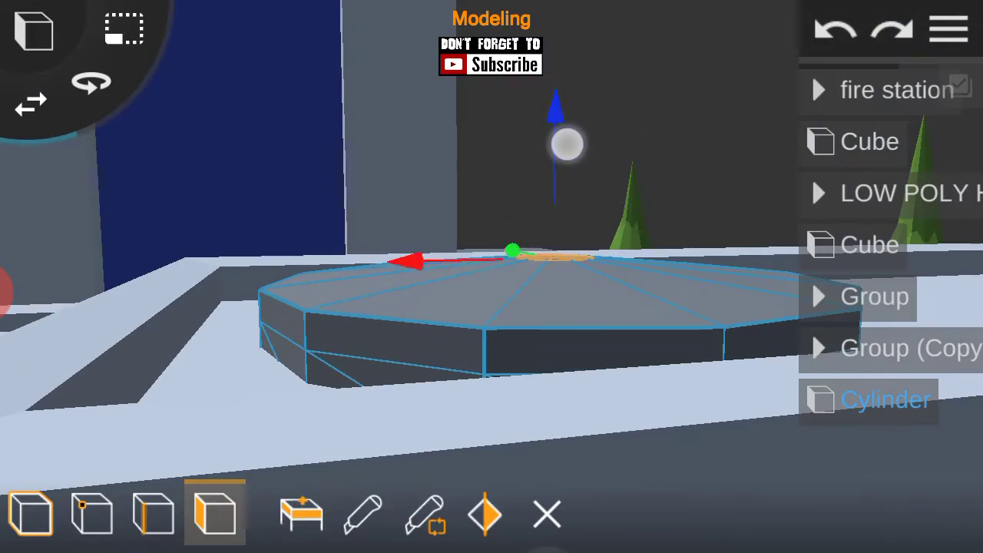
scroll(442, 244, "down", 3)
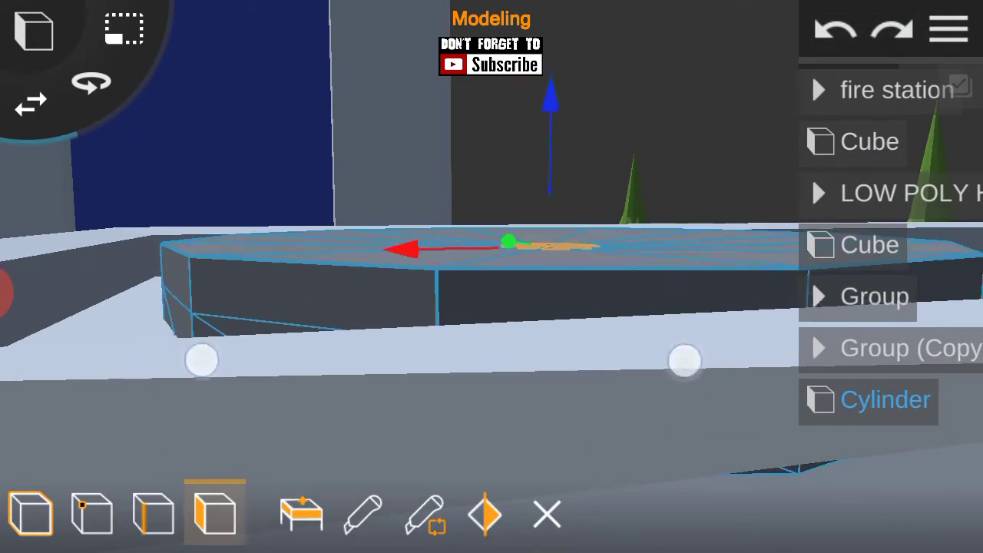
scroll(447, 405, "down", 3)
scroll(447, 405, "up", 3)
scroll(481, 327, "up", 2)
mouse_move(143, 317)
left_mouse_down()
mouse_move(880, 463)
mouse_move(303, 259)
mouse_move(799, 398)
mouse_move(286, 282)
mouse_move(556, 451)
mouse_move(523, 139)
left_mouse_up()
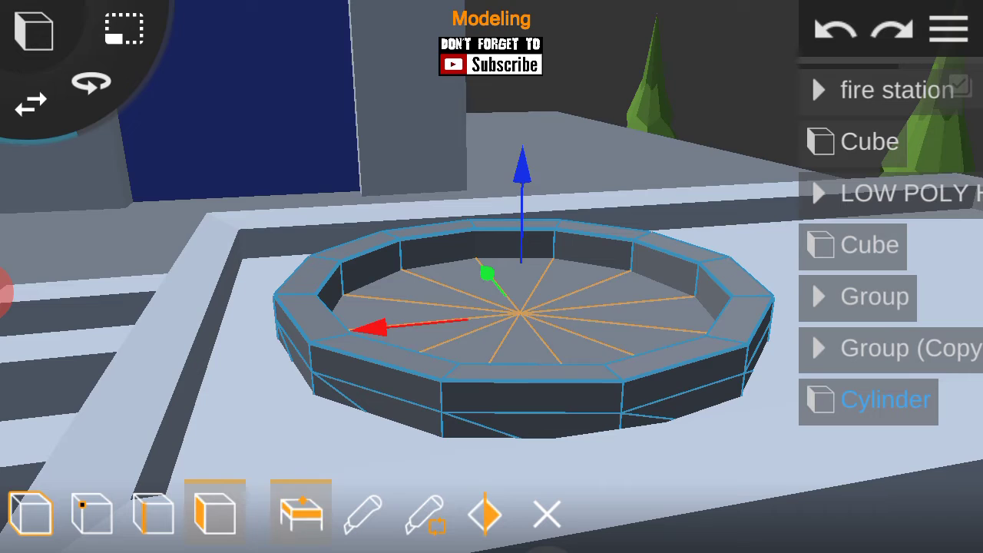
mouse_move(487, 366)
left_mouse_down()
mouse_move(481, 329)
mouse_move(315, 415)
left_mouse_up()
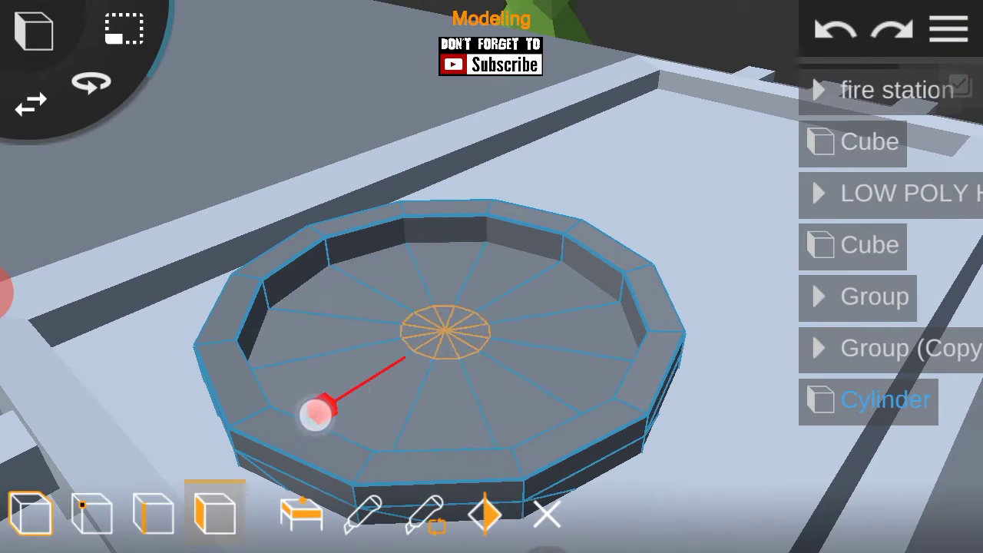
left_click_drag(315, 335, 154, 232)
left_click_drag(645, 299, 479, 205)
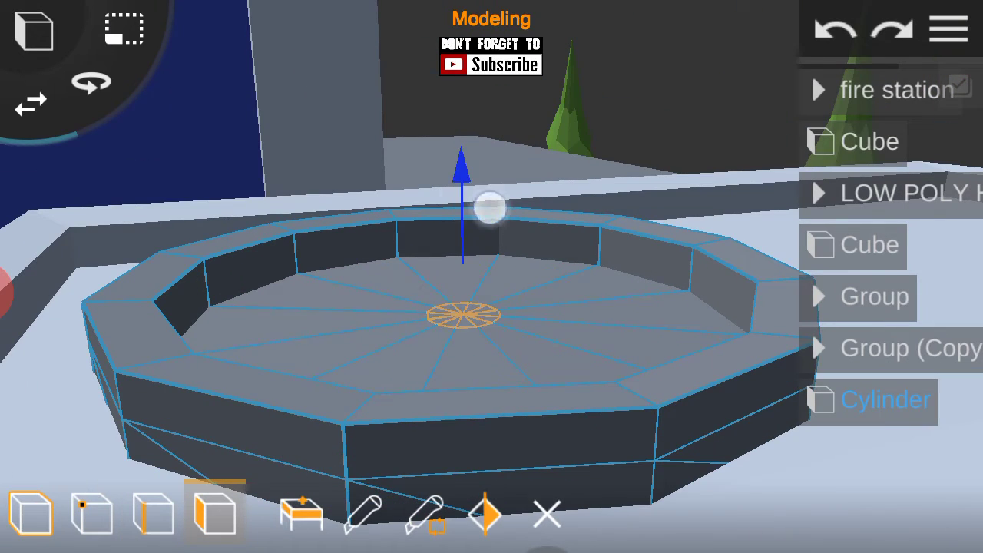
left_click(950, 28)
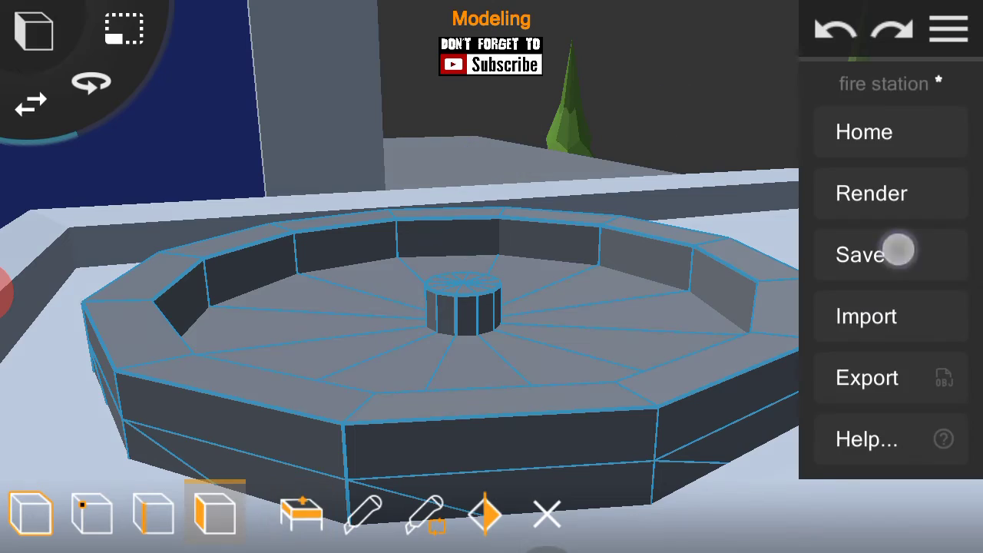
Return to face editing and orbit around the fan ring to check its shape.
left_click(754, 75)
scroll(465, 338, "up", 5)
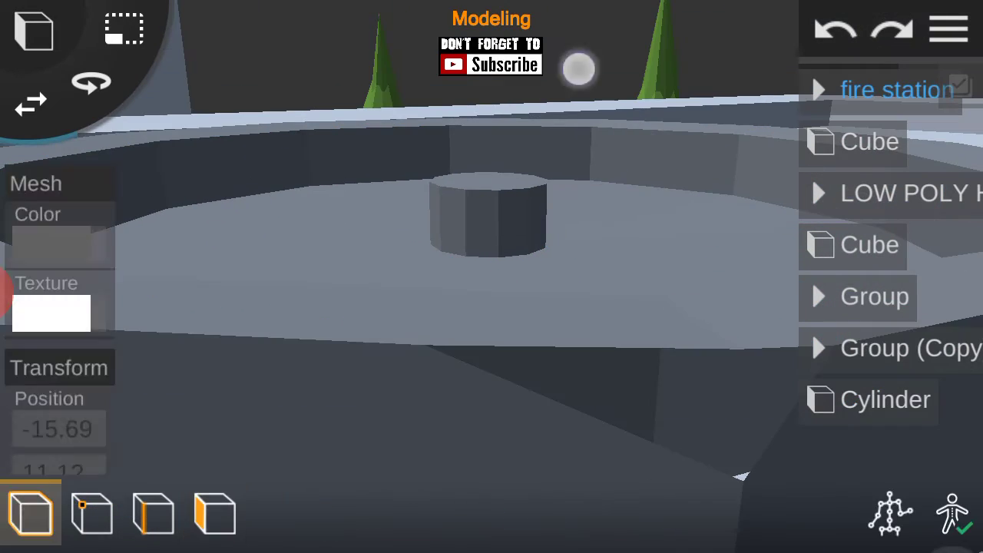
left_click(215, 514)
left_click_drag(781, 369, 615, 323)
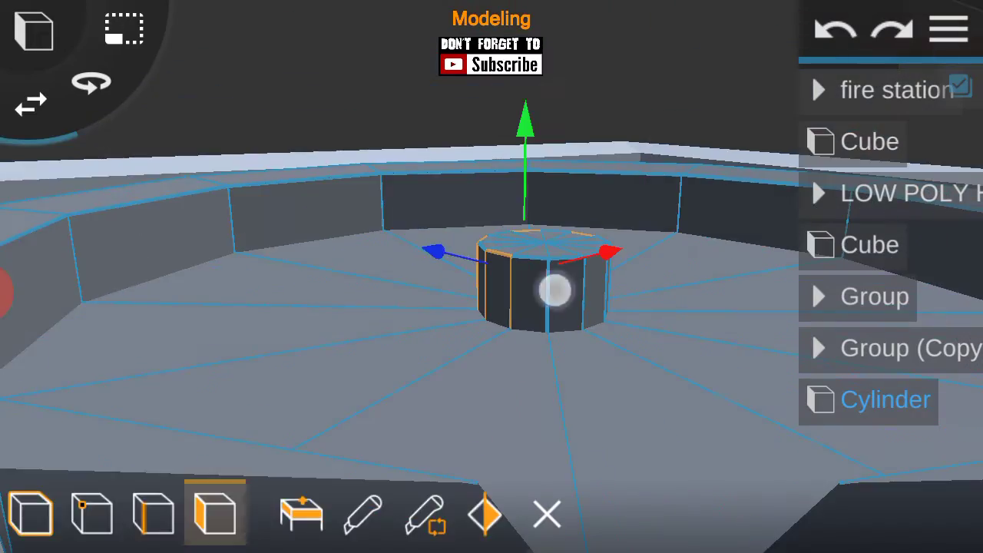
mouse_move(556, 287)
left_mouse_down()
mouse_move(577, 314)
mouse_move(657, 294)
mouse_move(700, 336)
mouse_move(703, 300)
mouse_move(655, 267)
mouse_move(737, 314)
mouse_move(287, 396)
mouse_move(773, 364)
mouse_move(171, 288)
left_mouse_up()
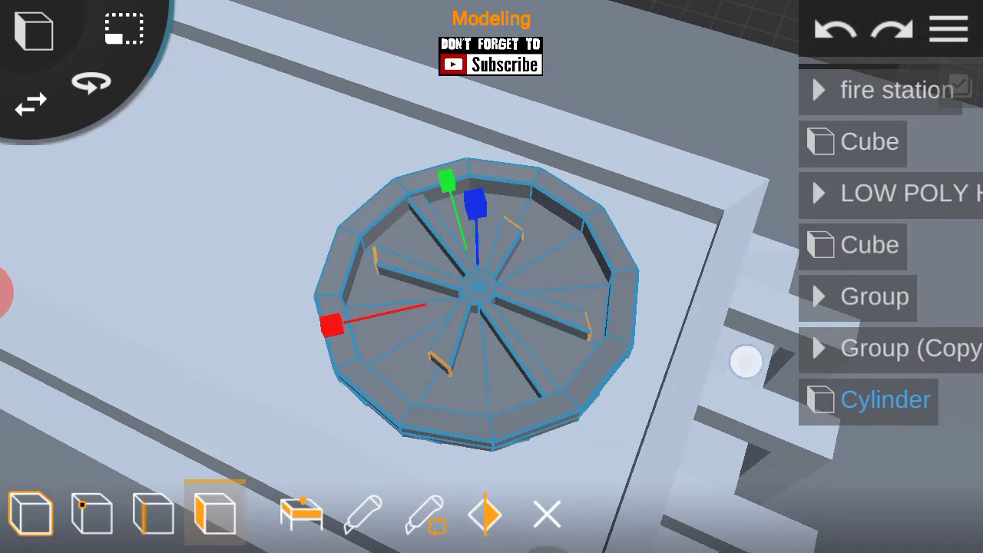
left_click_drag(746, 361, 238, 311)
mouse_move(247, 348)
left_mouse_down()
mouse_move(566, 404)
mouse_move(662, 199)
left_mouse_up()
Inspect the spoked fan ring from above and up close at its edge.
left_click_drag(622, 245, 300, 234)
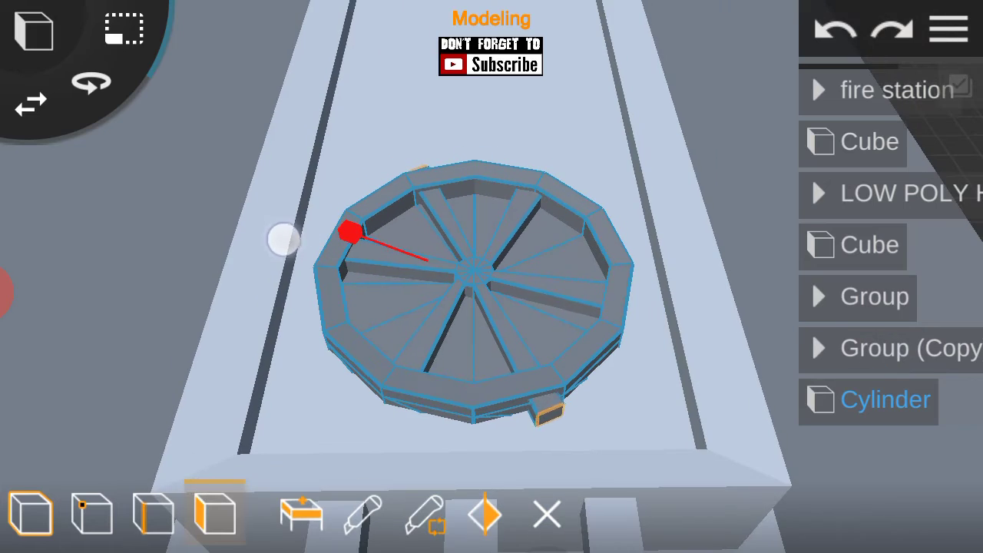
left_click_drag(692, 321, 584, 430)
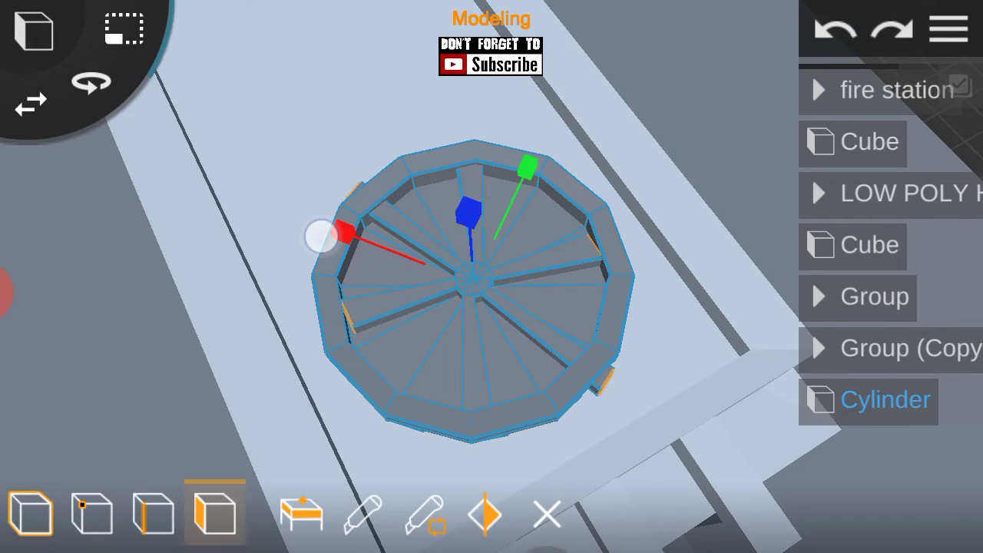
mouse_move(292, 262)
left_mouse_down()
mouse_move(561, 309)
mouse_move(647, 257)
left_mouse_up()
left_click_drag(714, 365, 715, 308)
scroll(411, 251, "up", 5)
mouse_move(650, 397)
left_mouse_down()
mouse_move(638, 288)
mouse_move(704, 315)
mouse_move(568, 441)
mouse_move(170, 355)
left_mouse_up()
scroll(639, 287, "down", 5)
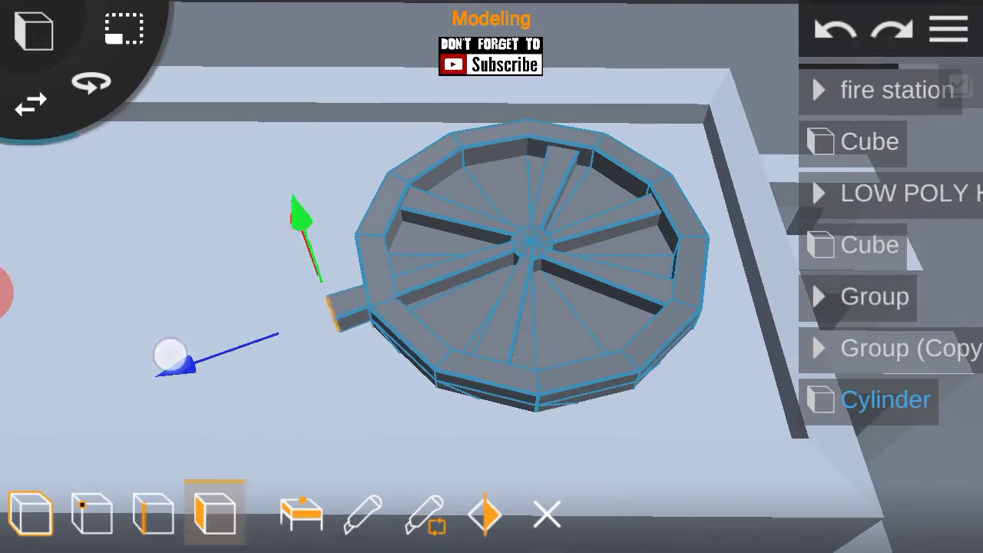
left_click_drag(252, 386, 246, 325)
left_click_drag(670, 411, 852, 444)
left_click_drag(299, 248, 730, 374)
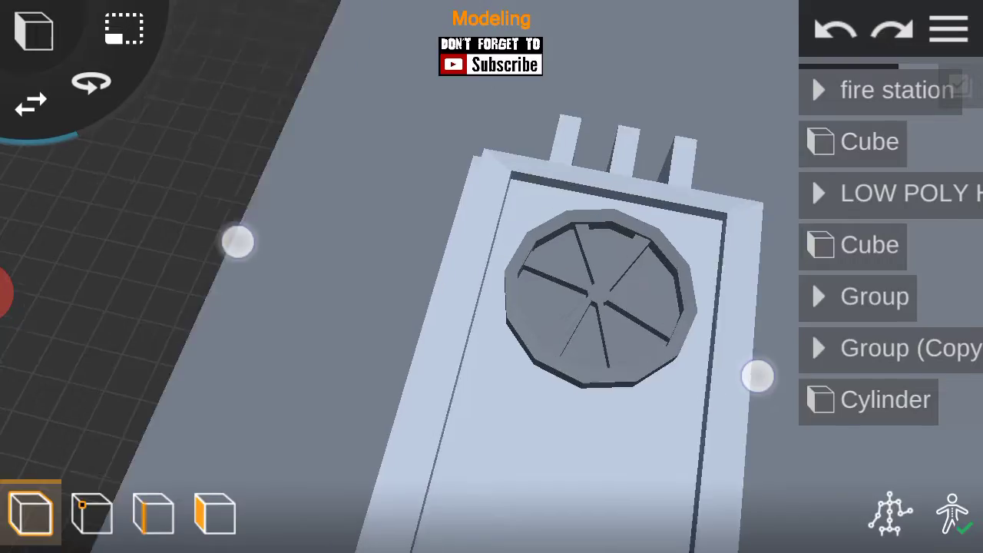
Duplicate the fan cylinder and place the copy beside the first fan.
scroll(537, 276, "up", 5)
scroll(822, 387, "down", 3)
mouse_move(822, 387)
left_mouse_down()
mouse_move(735, 402)
mouse_move(715, 346)
left_mouse_up()
left_click(950, 29)
left_click(700, 287)
scroll(699, 286, "down", 5)
left_click_drag(595, 367, 898, 243)
left_click(760, 246)
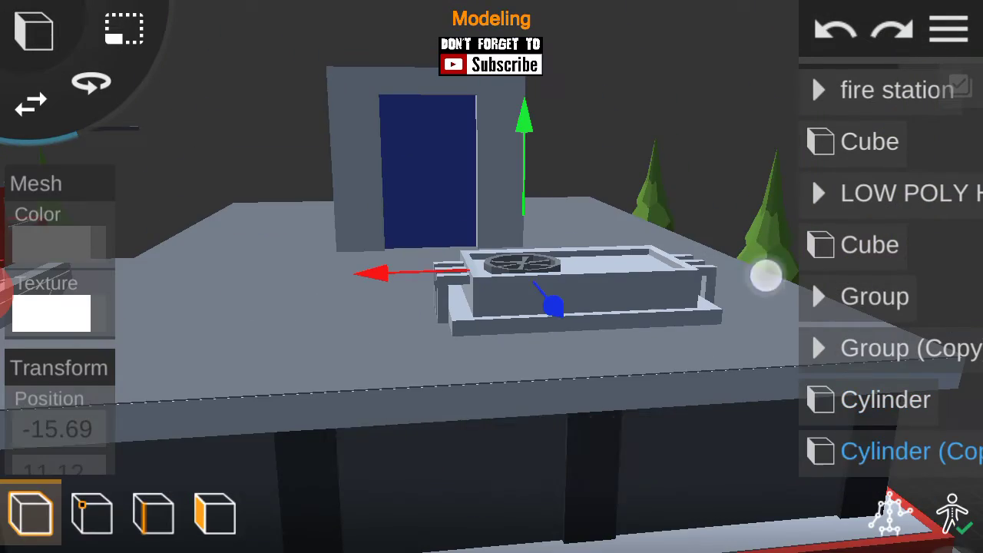
left_click_drag(760, 245, 719, 361)
Group all the rooftop unit's parts and name the group A/C.
left_click_drag(869, 401, 875, 298)
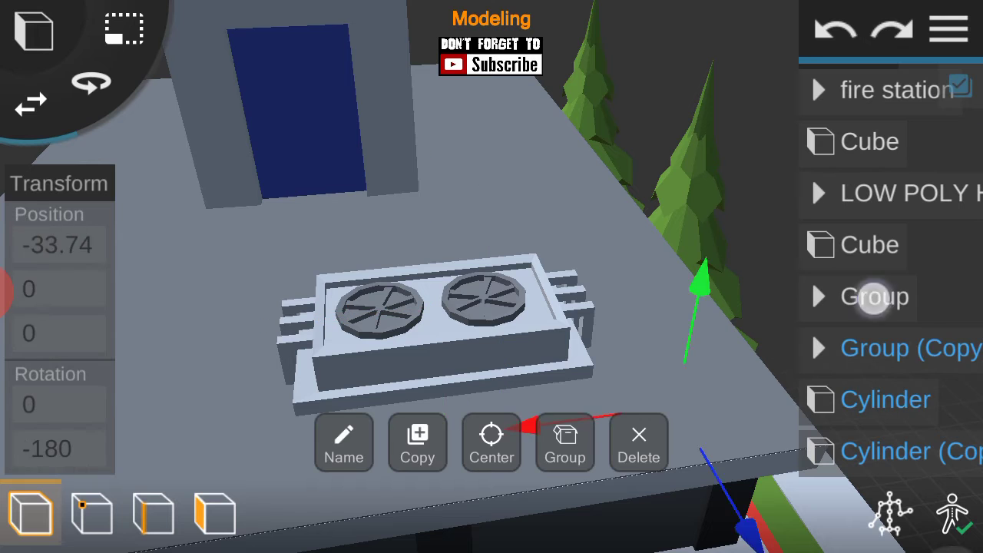
left_click(343, 442)
key("BackSpace")
type("A")
left_click(47, 524)
left_click(845, 120)
left_click(949, 28)
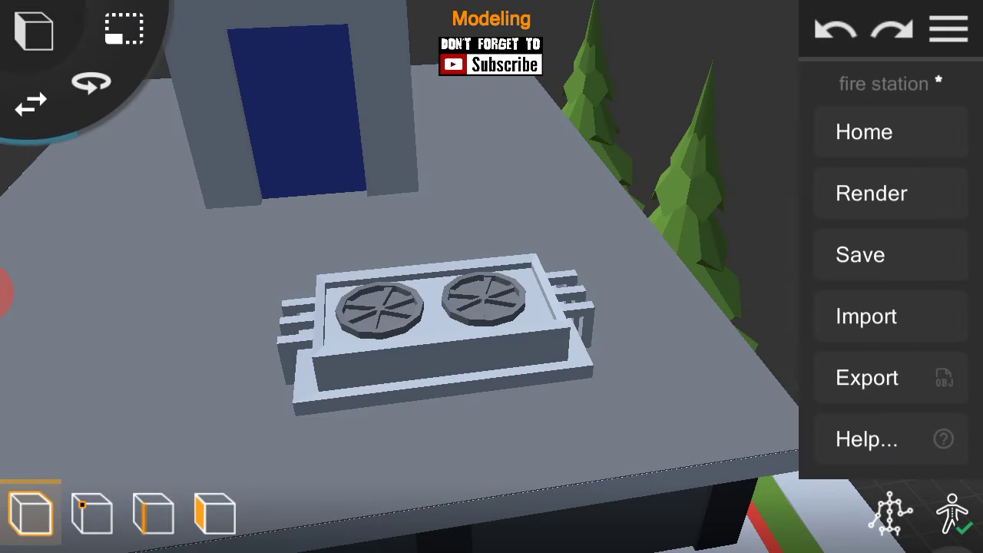
left_click(860, 244)
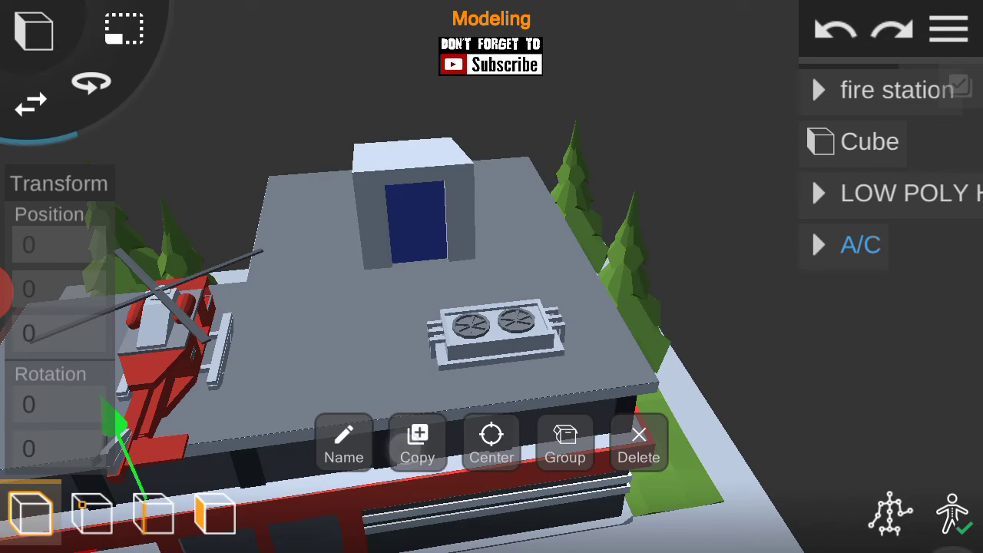
Copy the A/C unit, set its Rotation Y to -90, and move it across the roof.
left_click(399, 447)
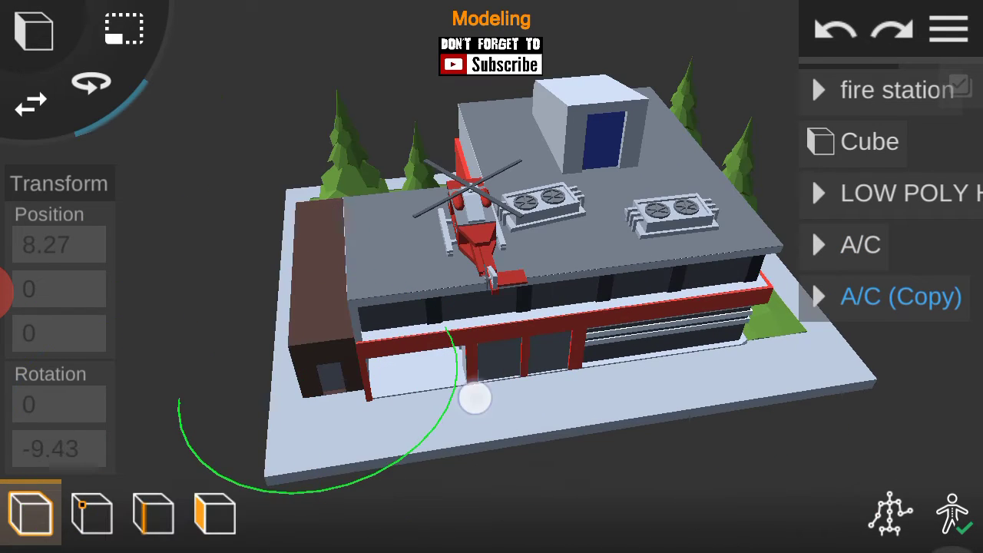
left_click(59, 449)
type("0")
key("Return")
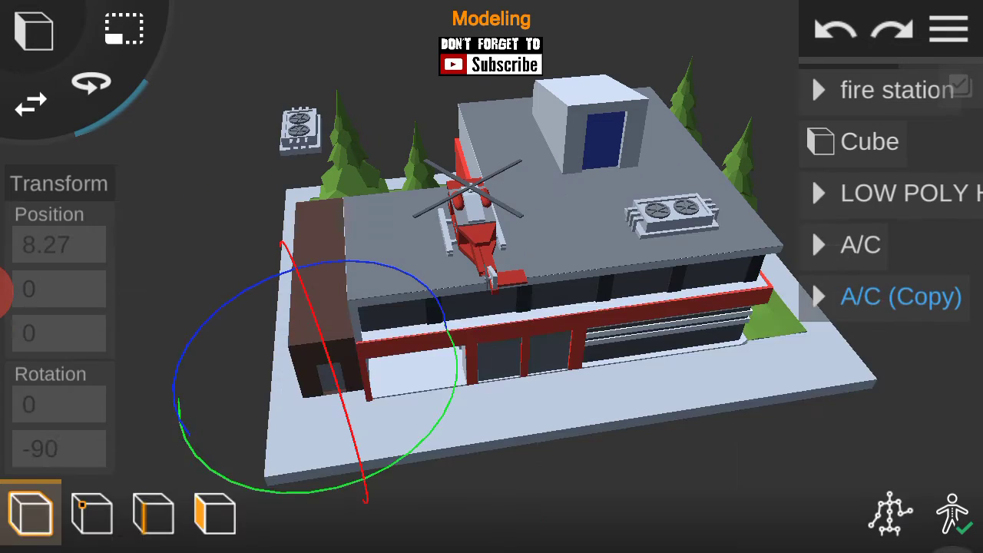
mouse_move(691, 394)
left_mouse_down()
mouse_move(753, 326)
mouse_move(797, 345)
mouse_move(753, 253)
mouse_move(823, 315)
mouse_move(768, 192)
left_mouse_up()
Orbit to a top-down view of the roof and add a new cube.
left_click(949, 29)
left_click_drag(259, 378, 263, 312)
mouse_move(268, 274)
left_mouse_down()
mouse_move(588, 467)
mouse_move(758, 367)
mouse_move(722, 366)
left_mouse_up()
left_click(33, 31)
Extrude and tilt the new cube's top face into a bent pipe segment.
left_click_drag(753, 338, 722, 327)
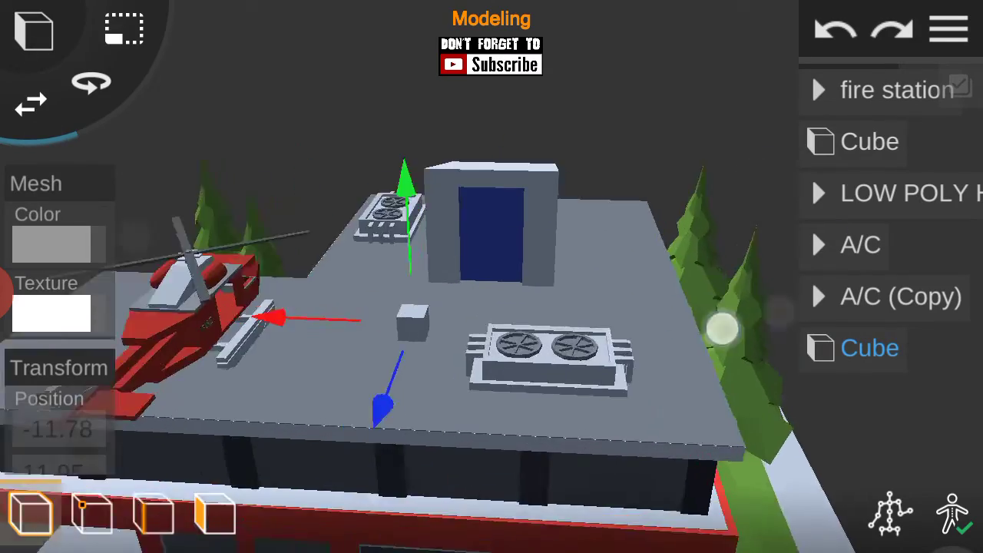
left_click(215, 511)
left_click(392, 263)
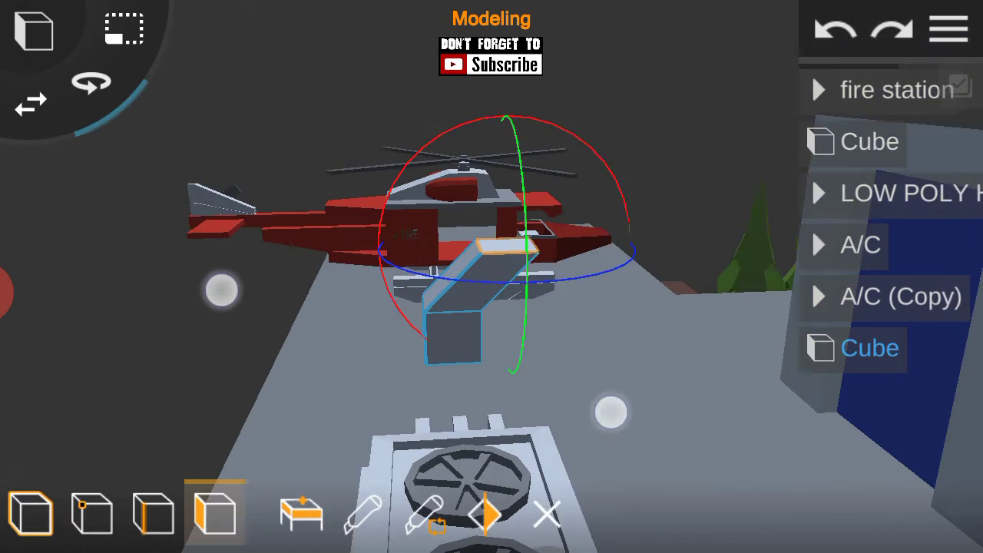
left_click_drag(610, 410, 695, 381)
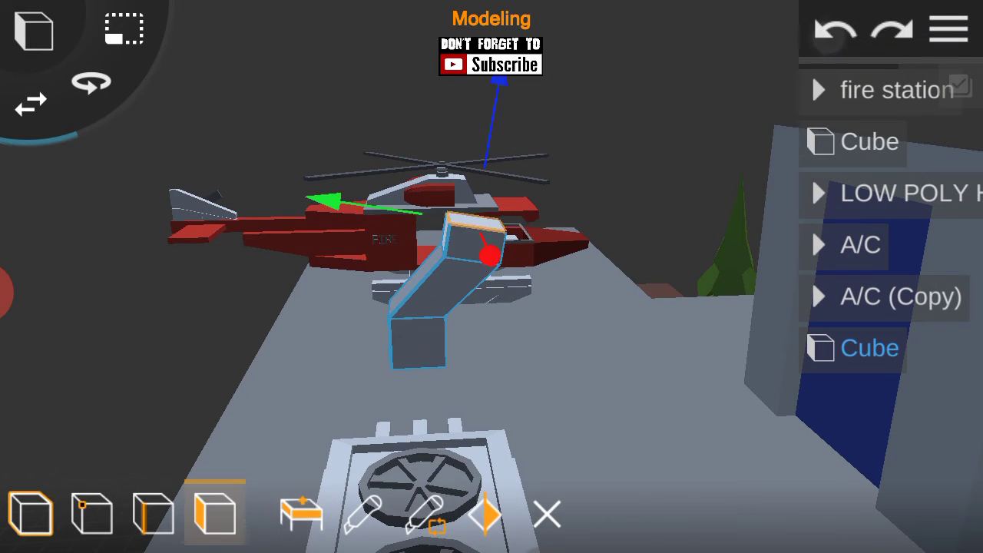
left_click_drag(658, 261, 657, 305)
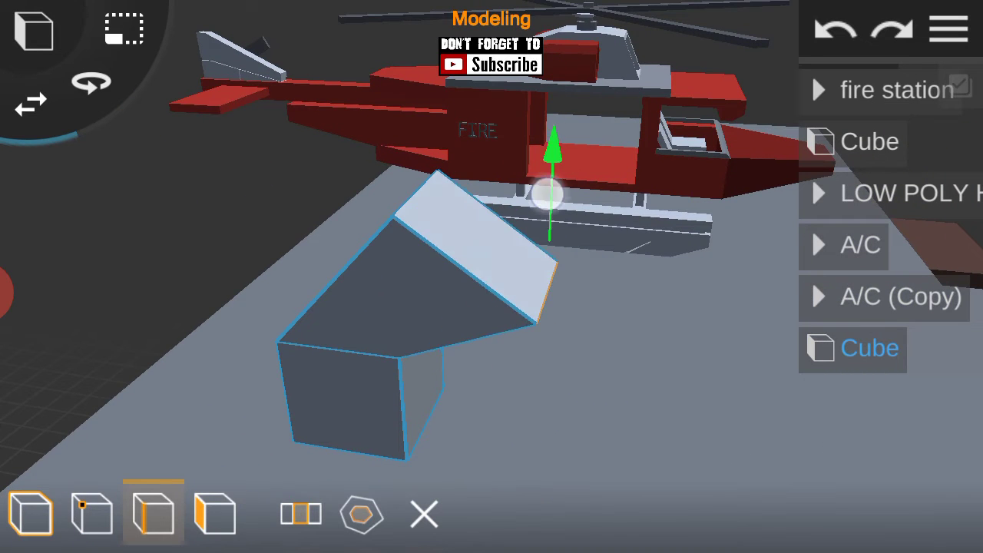
left_click(300, 530)
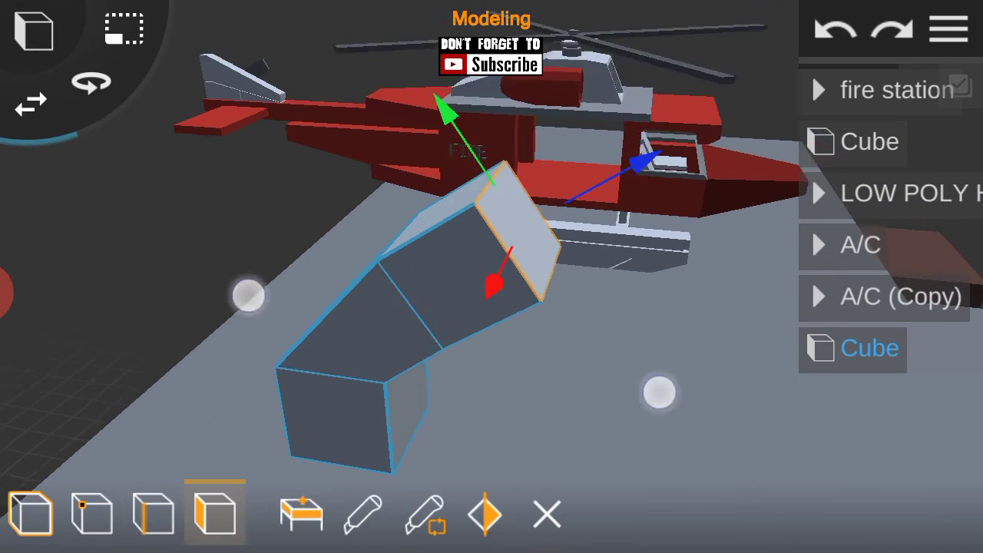
left_click_drag(658, 391, 418, 242)
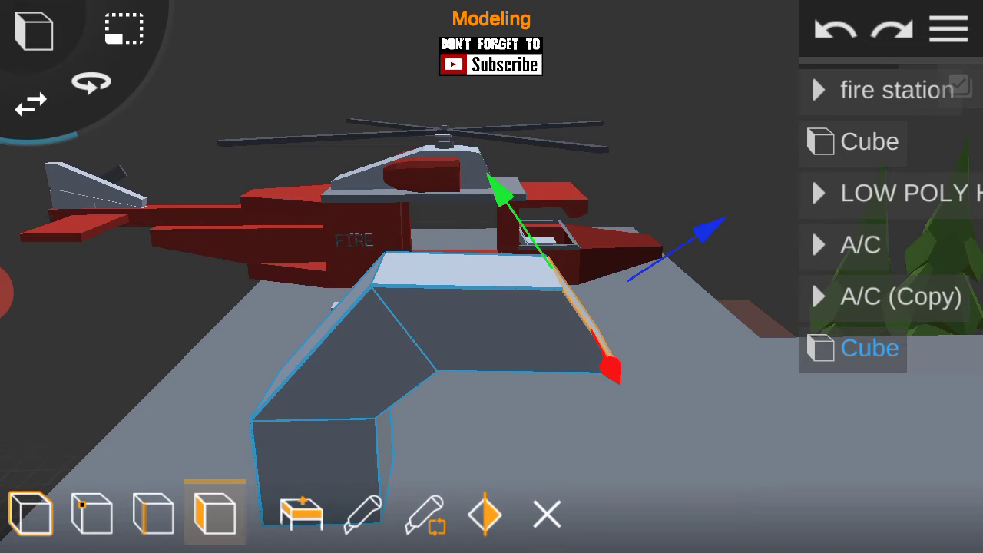
Switch between edge and face modes and mirror the pipe into a U shape.
left_click(154, 513)
mouse_move(650, 338)
left_mouse_down()
mouse_move(705, 432)
mouse_move(399, 379)
left_mouse_up()
left_click(215, 514)
mouse_move(676, 399)
left_mouse_down()
mouse_move(584, 384)
mouse_move(676, 361)
left_mouse_up()
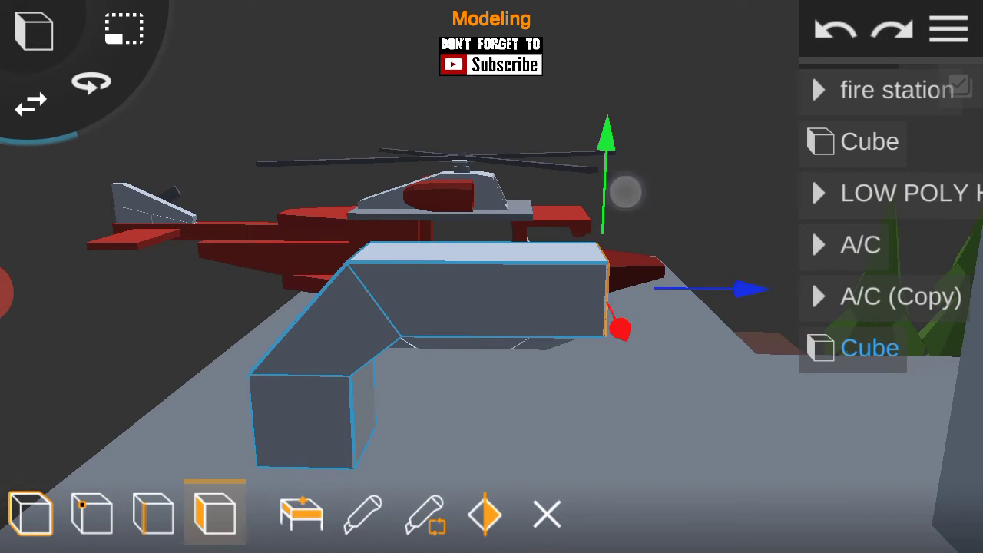
left_click_drag(778, 297, 737, 300)
left_click(486, 515)
mouse_move(650, 372)
left_mouse_down()
mouse_move(759, 354)
mouse_move(735, 245)
mouse_move(739, 310)
mouse_move(716, 272)
left_mouse_up()
Preview the mirror again, cancel it, and return to whole-object editing.
left_click(31, 513)
left_click(215, 513)
scroll(484, 280, "up", 3)
left_click(486, 515)
left_click(564, 228)
mouse_move(460, 303)
left_mouse_down()
mouse_move(753, 410)
mouse_move(740, 307)
left_mouse_up()
left_click(31, 513)
left_click_drag(307, 415, 361, 431)
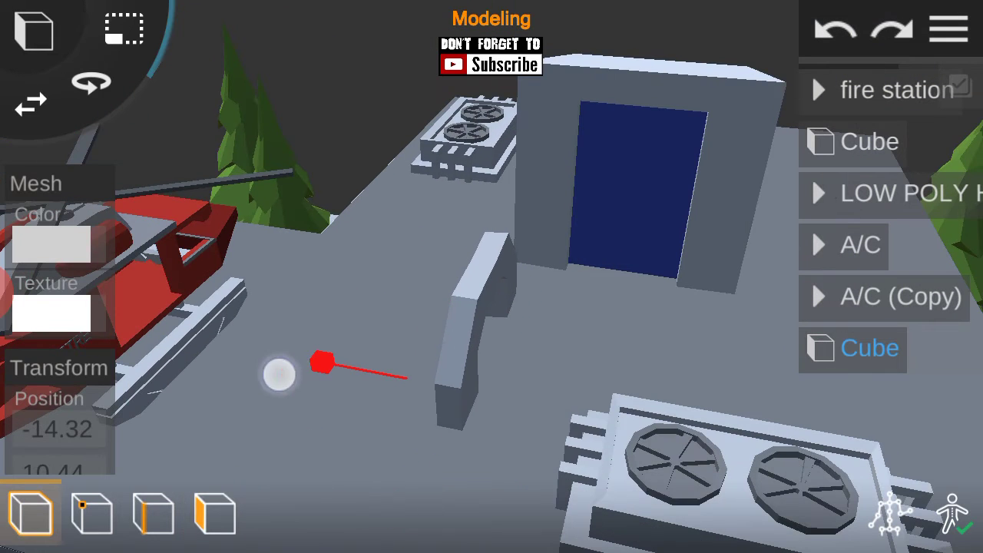
Select the vent pipe and enter trial scale values of 0 and 0.5.
left_click(864, 353)
left_click(26, 328)
type("0.5")
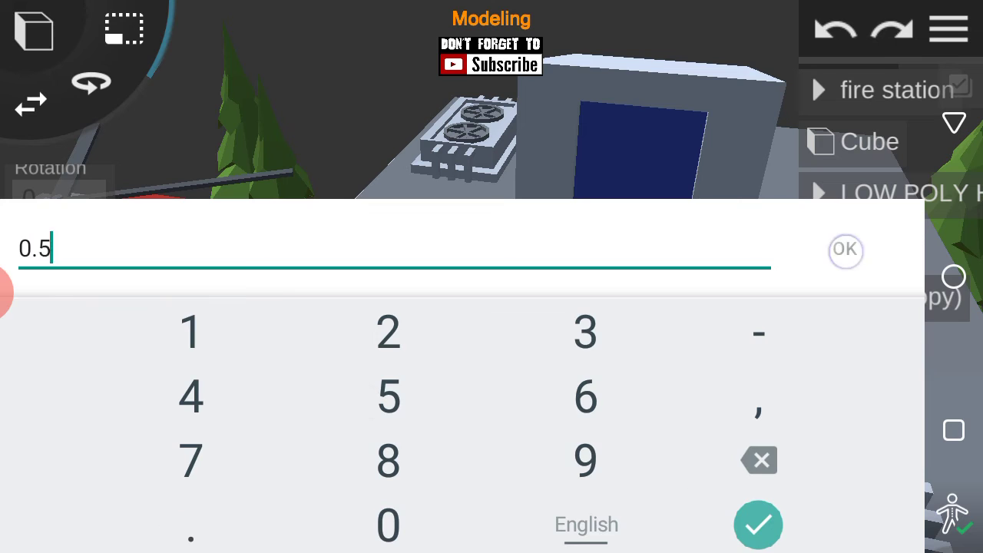
key("Return")
left_click(69, 398)
type("0.5")
key("Return")
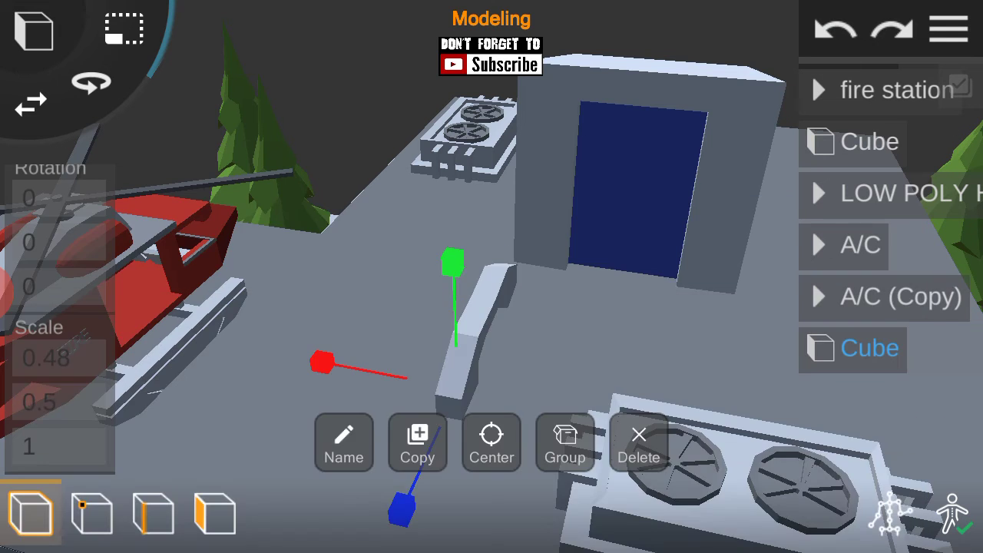
Set the vent pipe's scale to 0.7 on all three axes.
left_click_drag(461, 292, 584, 281)
left_click(46, 358)
type("7")
key("Return")
left_click(59, 402)
type("7")
left_click(92, 512)
left_click(30, 513)
left_click(59, 358)
key("Return")
left_click(59, 446)
type("0.7")
key("Return")
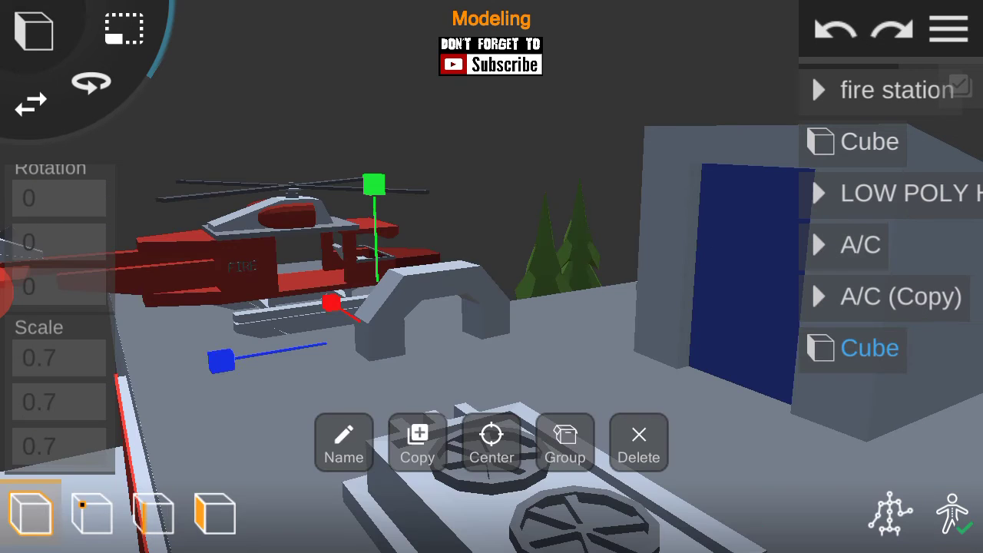
Duplicate the scaled vent pipe to add a second one on the roof.
left_click_drag(351, 382, 312, 234)
mouse_move(266, 330)
left_mouse_down()
mouse_move(333, 410)
mouse_move(164, 455)
mouse_move(630, 426)
mouse_move(783, 324)
left_mouse_up()
mouse_move(171, 297)
left_mouse_down()
mouse_move(325, 462)
mouse_move(271, 440)
left_mouse_up()
left_click(417, 453)
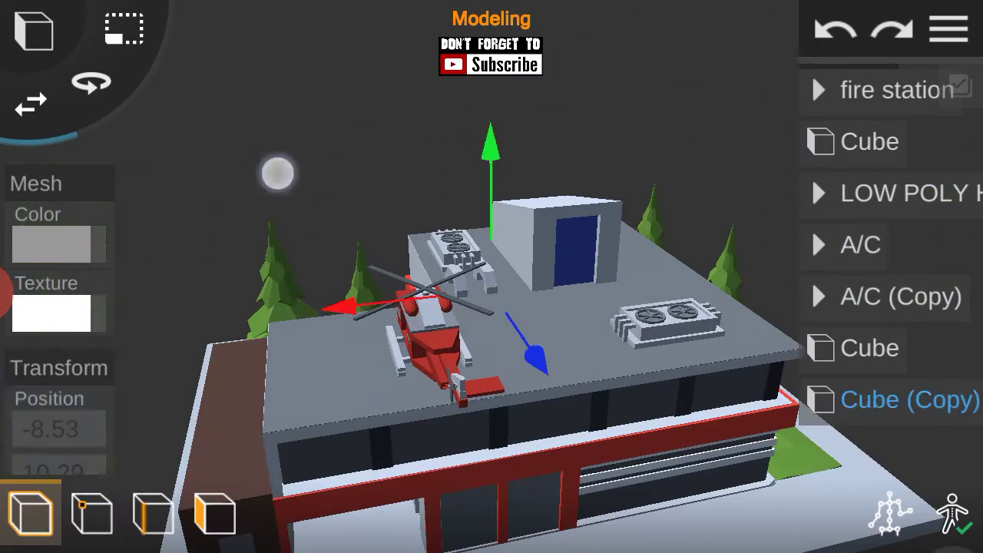
left_click(949, 30)
left_click(950, 29)
left_click(879, 171)
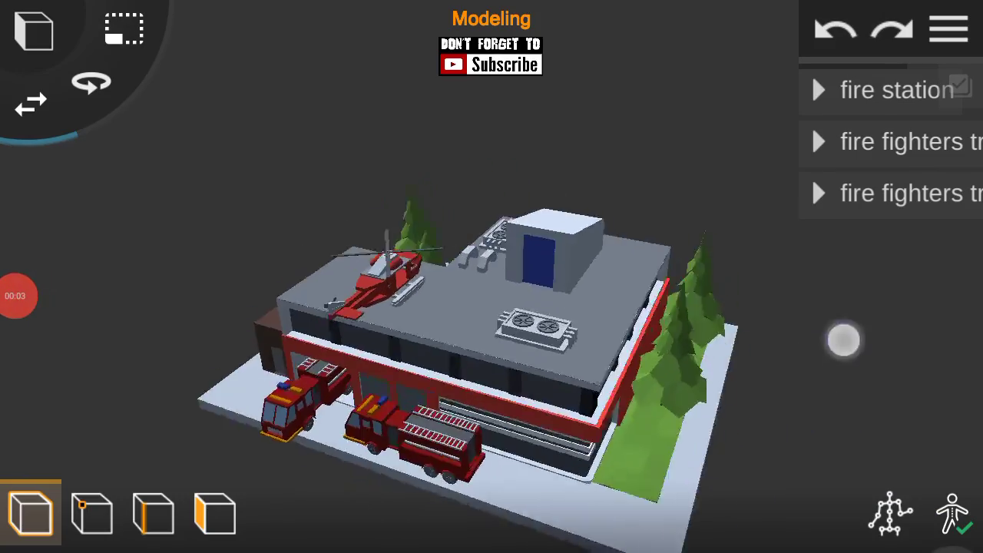
mouse_move(844, 341)
left_mouse_down()
mouse_move(825, 266)
mouse_move(847, 369)
mouse_move(671, 451)
left_mouse_up()
scroll(781, 355, "up", 5)
left_click_drag(781, 355, 55, 276)
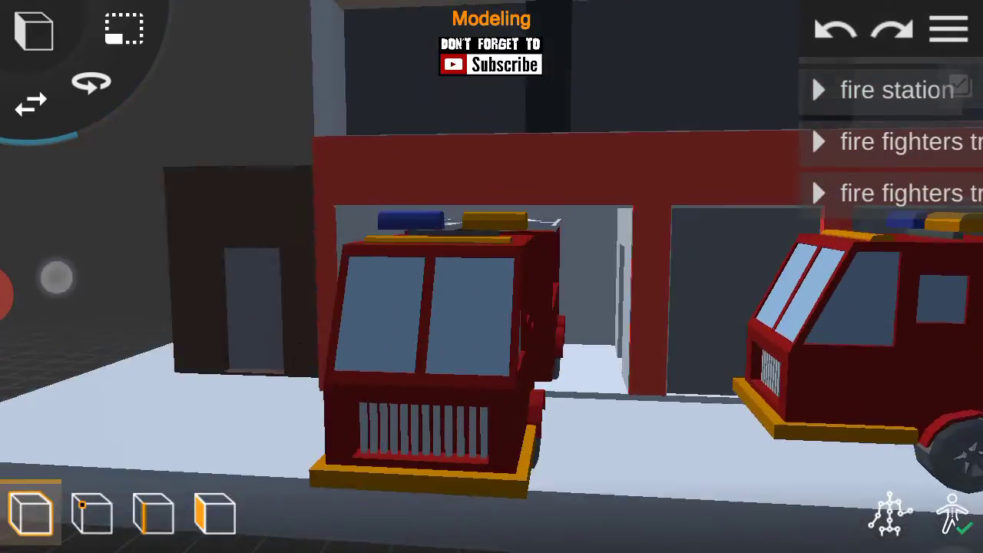
mouse_move(717, 294)
left_mouse_down()
mouse_move(707, 389)
mouse_move(839, 353)
left_mouse_up()
scroll(551, 309, "down", 5)
mouse_move(724, 378)
left_mouse_down()
mouse_move(588, 377)
mouse_move(658, 277)
mouse_move(676, 315)
mouse_move(182, 294)
left_mouse_up()
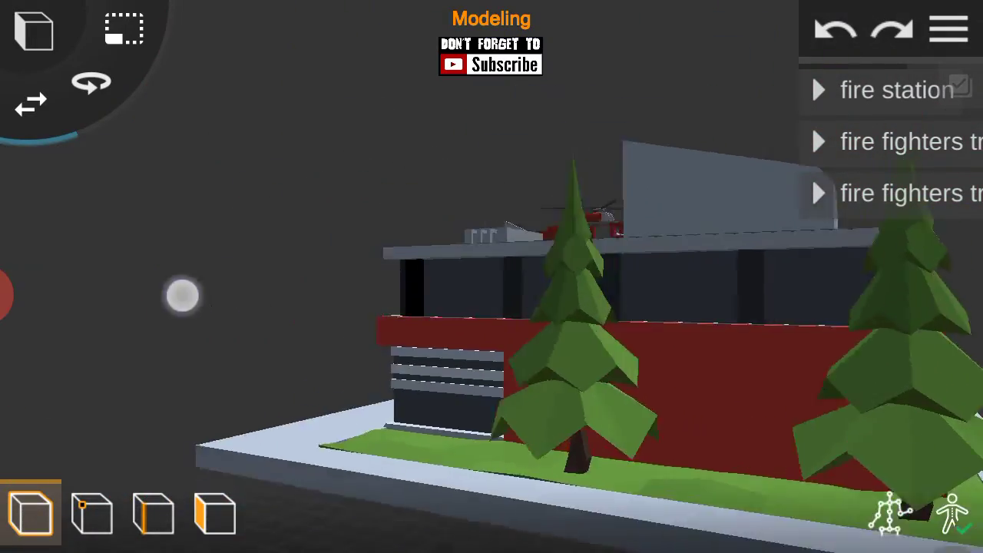
scroll(515, 339, "down", 3)
mouse_move(724, 302)
left_mouse_down()
mouse_move(707, 312)
mouse_move(804, 375)
left_mouse_up()
scroll(492, 307, "down", 5)
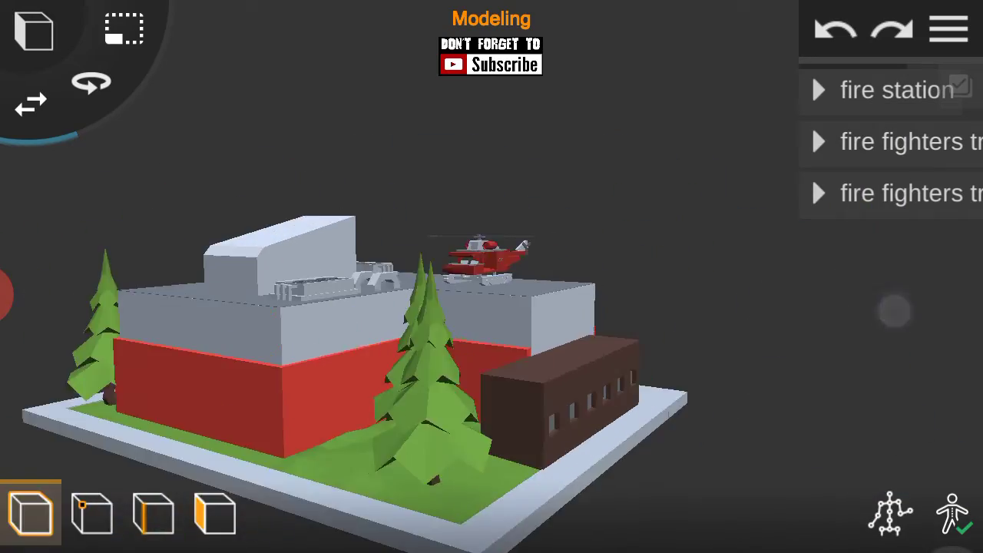
left_click_drag(893, 307, 862, 369)
scroll(586, 354, "up", 3)
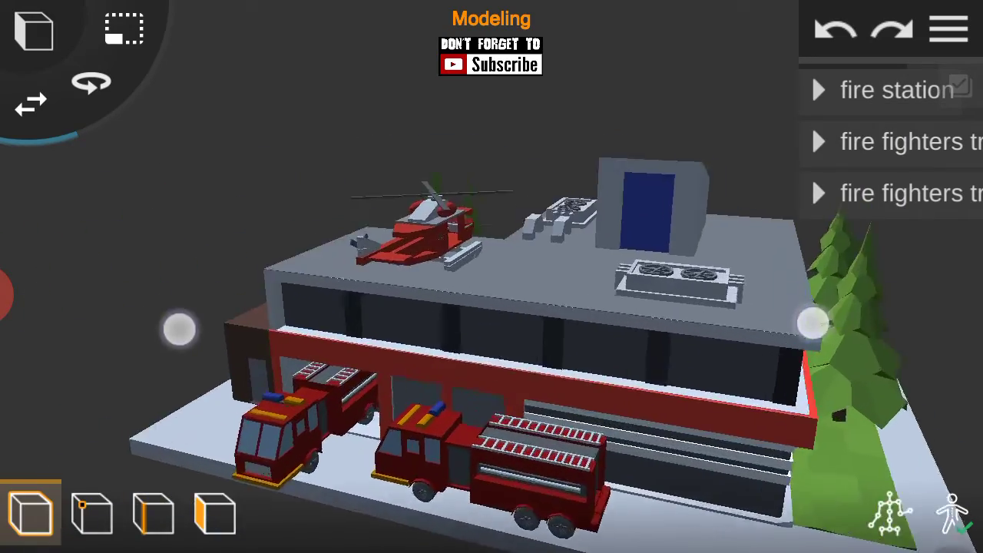
scroll(484, 323, "up", 3)
scroll(733, 345, "up", 3)
scroll(415, 213, "up", 3)
mouse_move(742, 204)
left_mouse_down()
mouse_move(792, 418)
mouse_move(735, 397)
left_mouse_up()
scroll(491, 197, "up", 3)
mouse_move(786, 147)
left_mouse_down()
mouse_move(870, 391)
mouse_move(794, 202)
left_mouse_up()
scroll(697, 241, "up", 2)
mouse_move(675, 298)
left_mouse_down()
mouse_move(843, 417)
mouse_move(870, 389)
left_mouse_up()
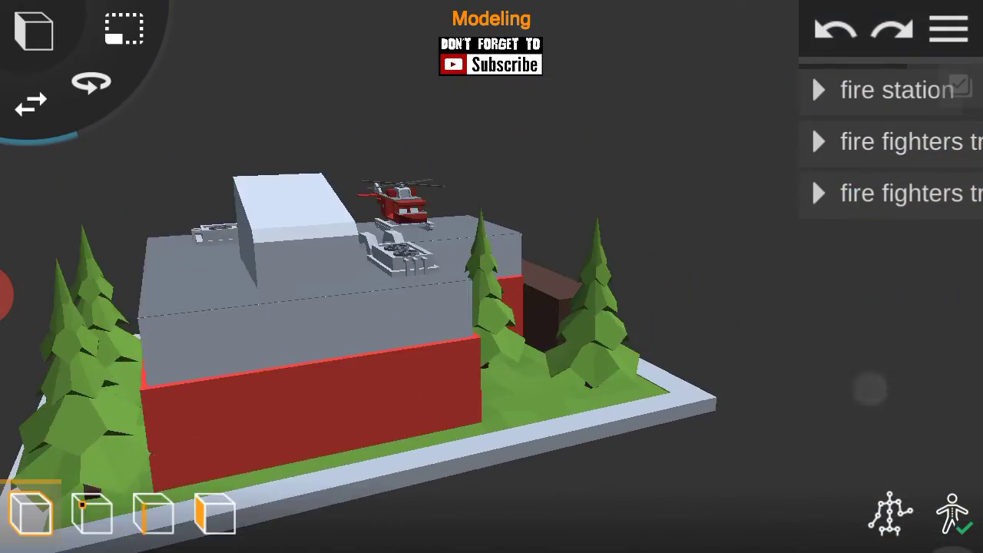